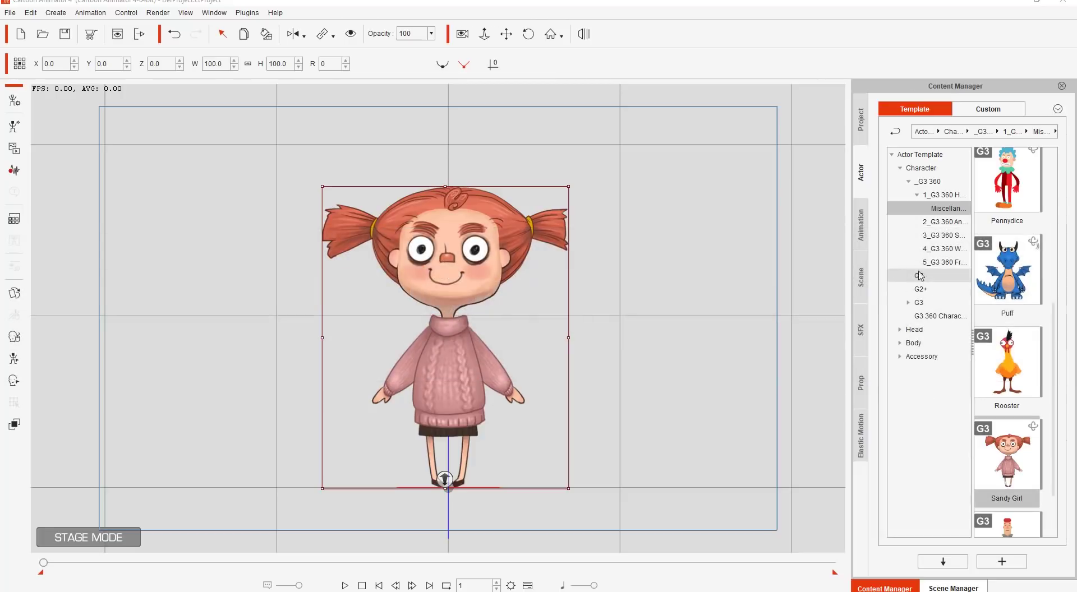
Browse the Content Manager to Actor Template > Character > _G3 360 > 1_G3 360 Human > Miscellaneous
click(924, 168)
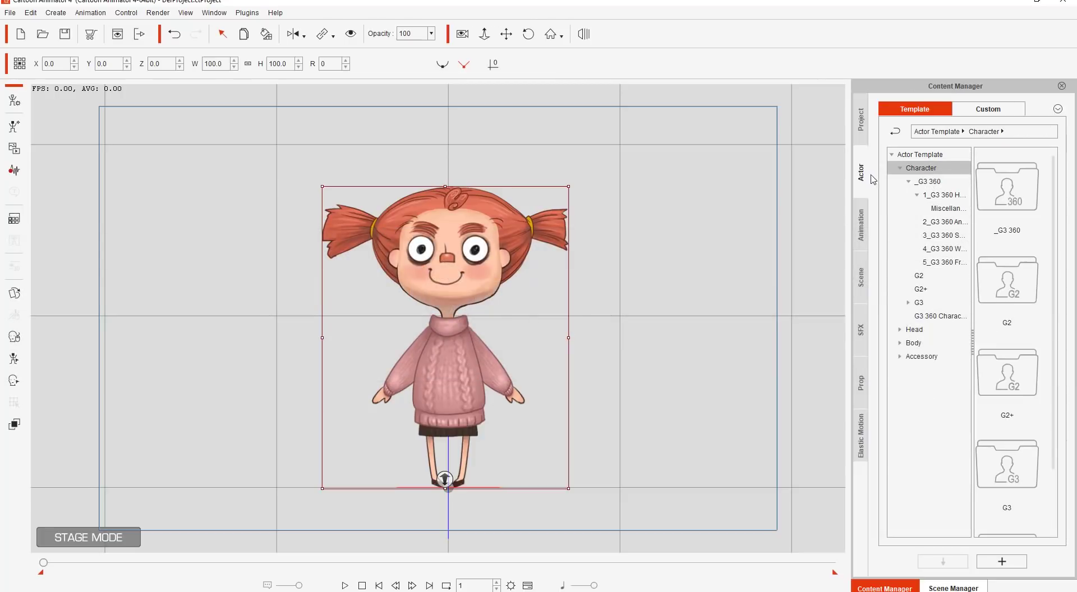
click(940, 183)
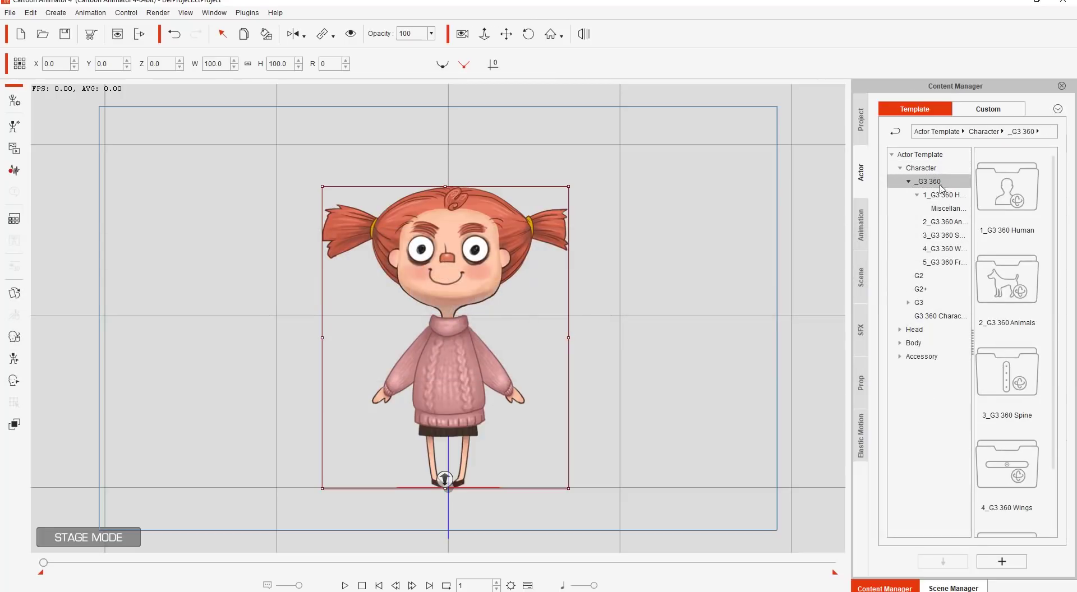
click(942, 196)
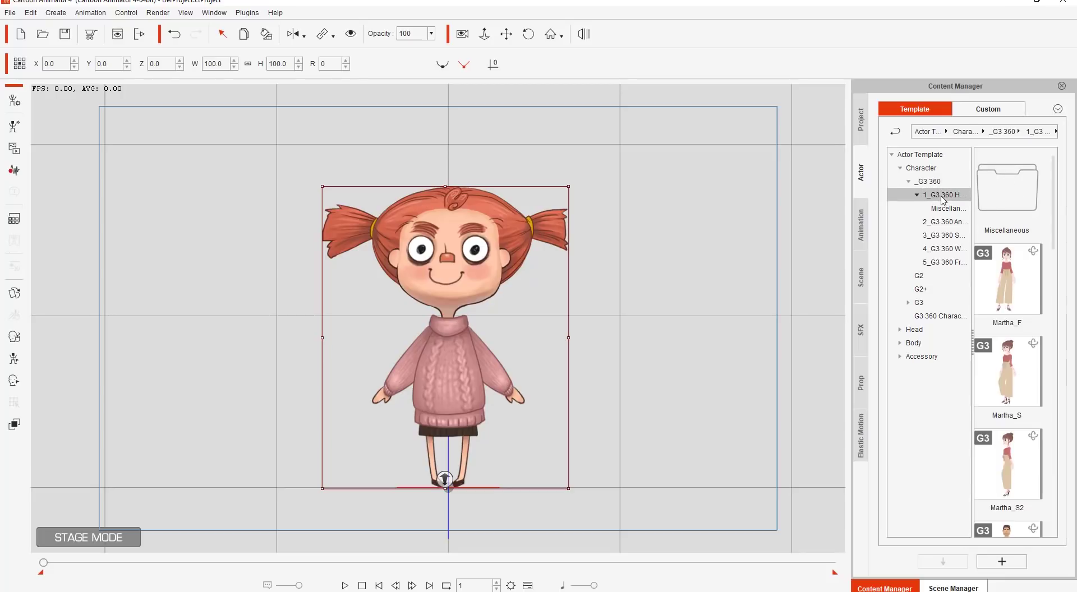
double_click(988, 199)
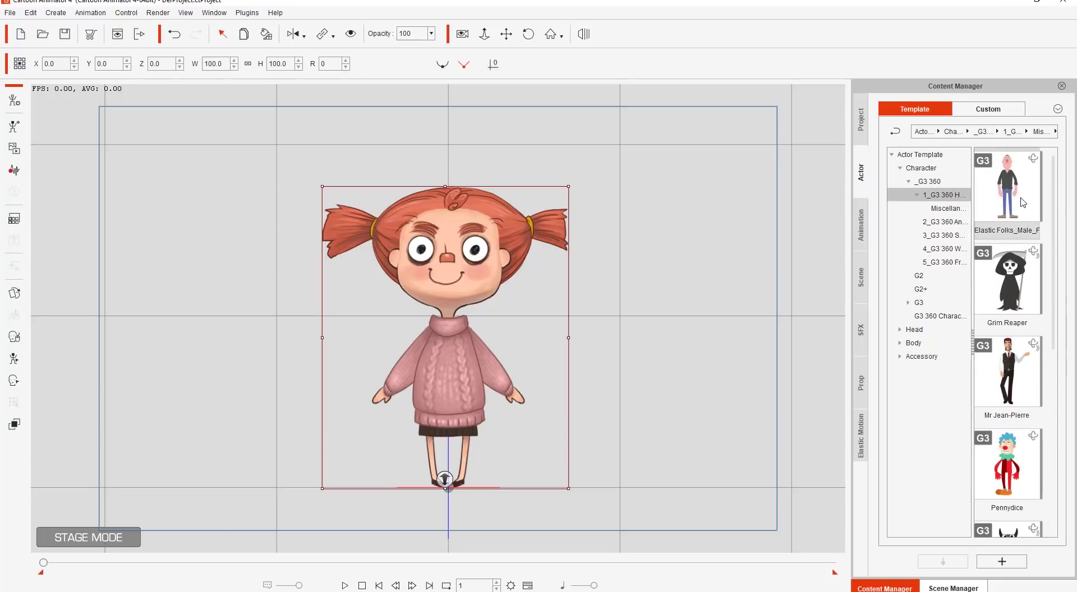
drag(1052, 204, 1060, 400)
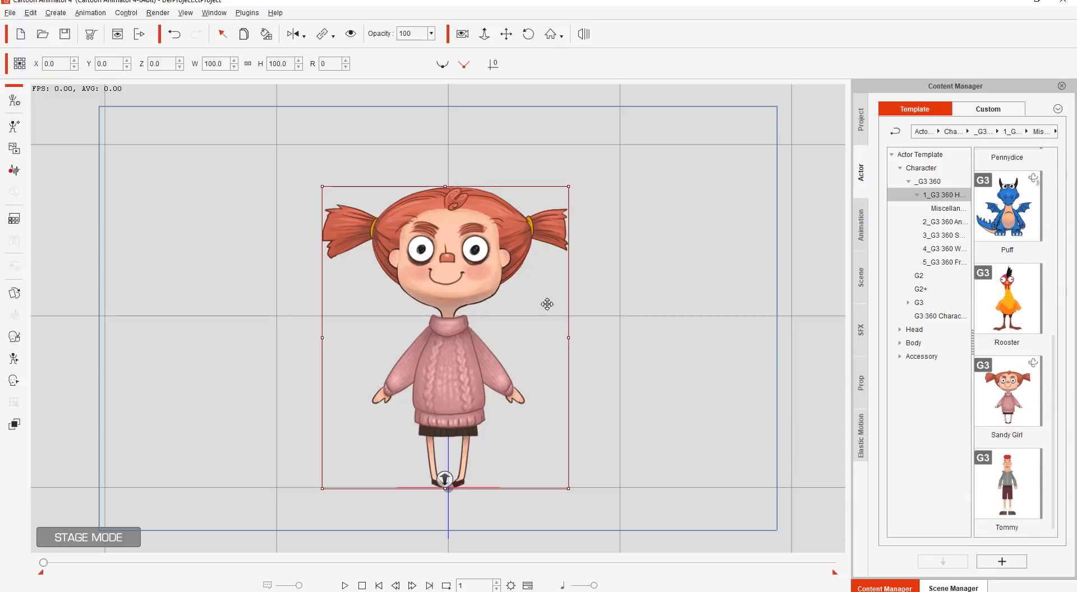
Zoom the stage in on Sandy Girl's head and open the Face Key Editor
scroll(527, 277, up, 5)
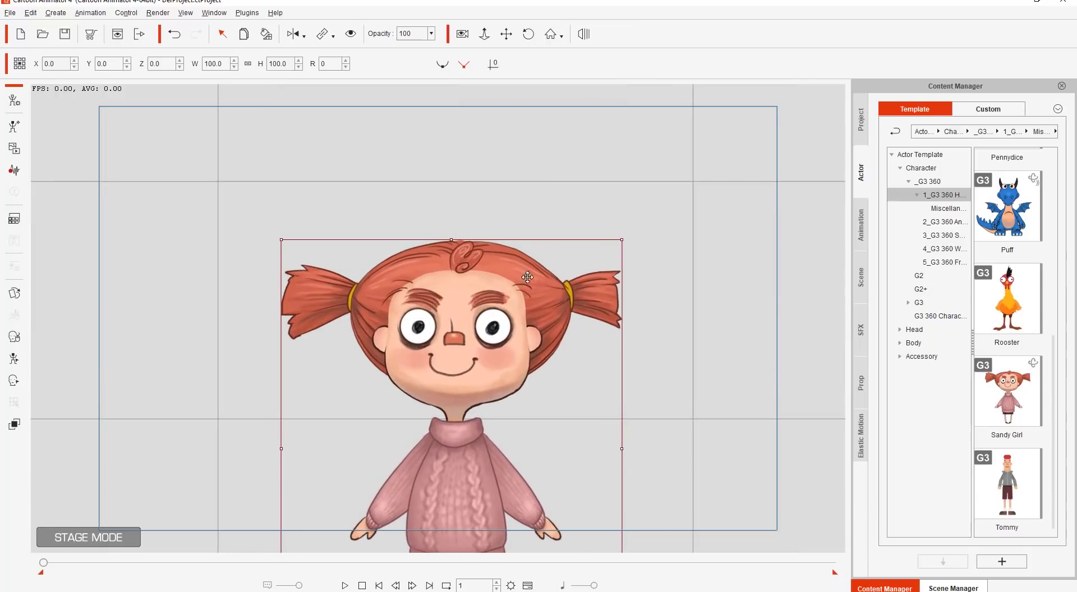
drag(527, 277, 513, 146)
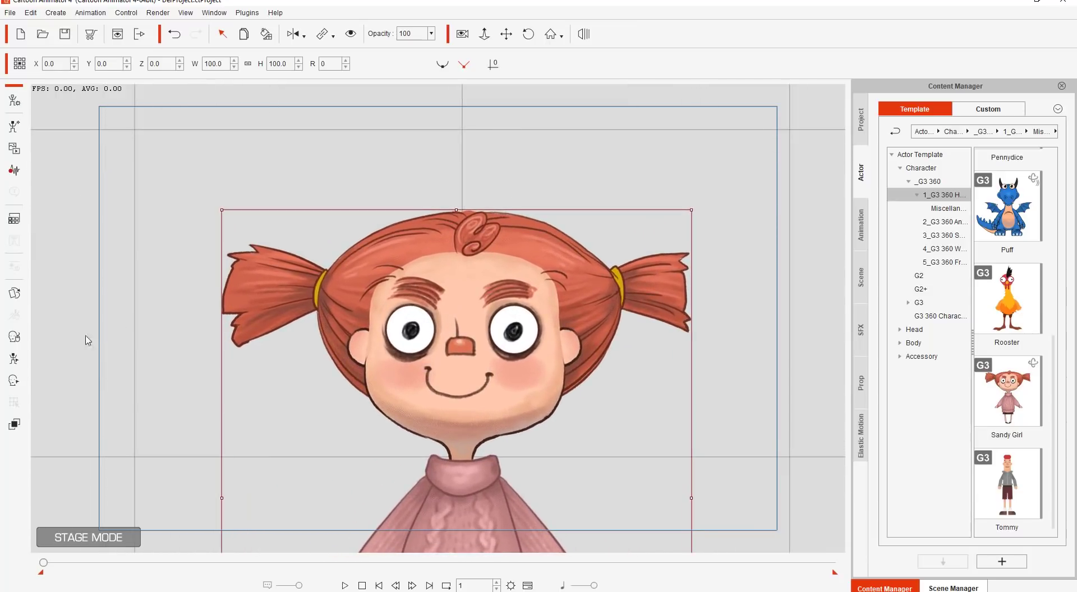
click(15, 381)
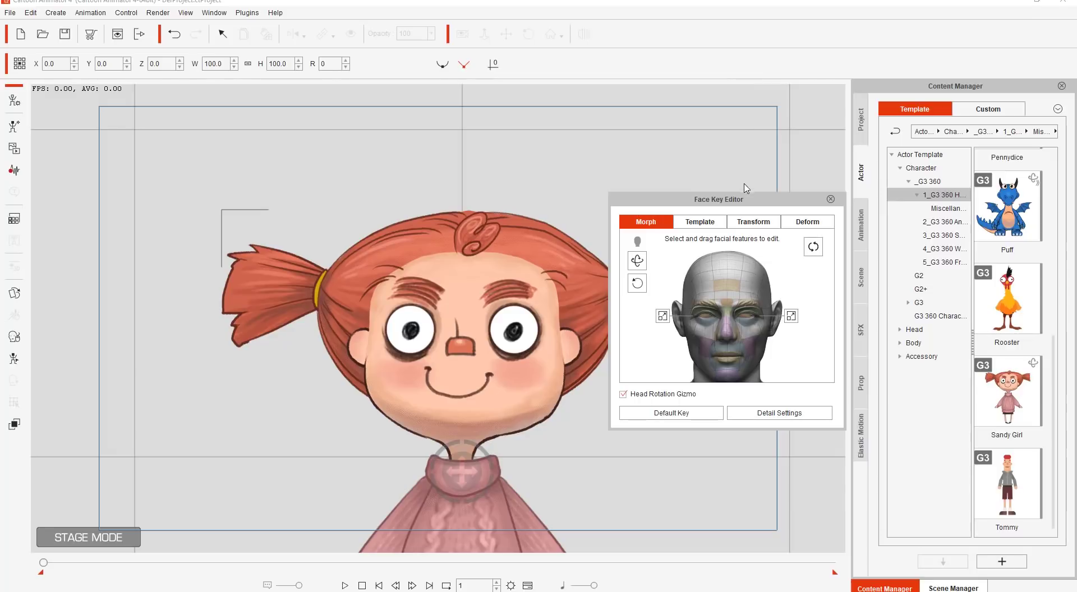
Move the Face Key Editor aside and turn Sandy Girl's head with the rotation gizmo
drag(744, 203, 847, 103)
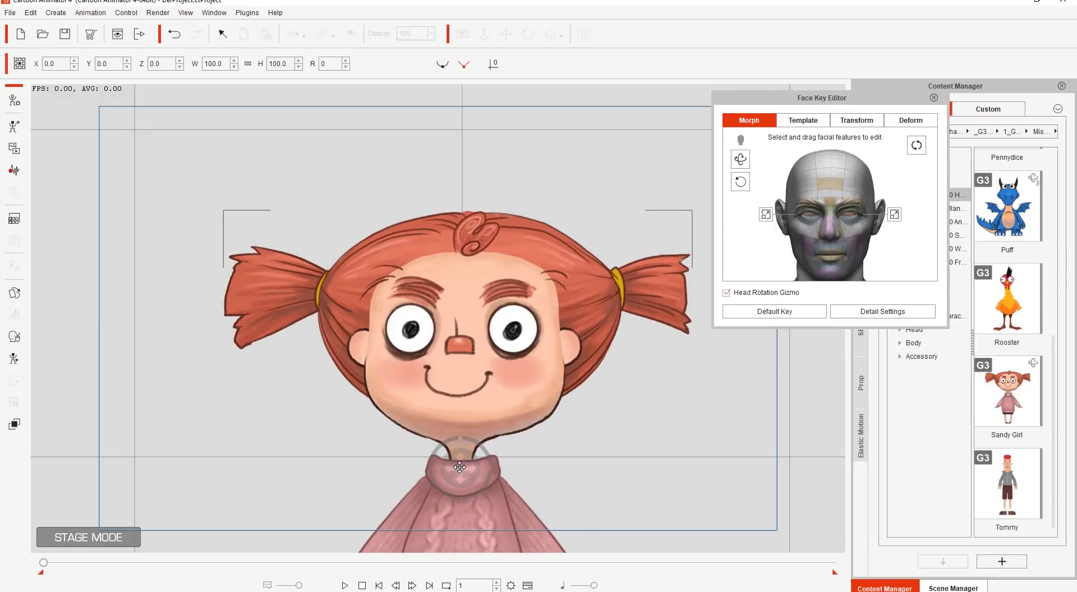
mouse_move(463, 468)
mouse_down()
mouse_move(289, 450)
mouse_move(246, 480)
mouse_move(174, 490)
mouse_move(247, 493)
mouse_move(393, 569)
mouse_move(552, 476)
mouse_move(723, 456)
mouse_move(688, 380)
mouse_move(541, 372)
mouse_move(440, 446)
mouse_move(449, 466)
mouse_move(584, 469)
mouse_move(457, 421)
mouse_move(416, 384)
mouse_move(498, 321)
mouse_move(623, 416)
mouse_move(481, 468)
mouse_move(397, 514)
mouse_move(355, 421)
mouse_move(445, 313)
mouse_move(620, 332)
mouse_move(528, 468)
mouse_move(384, 471)
mouse_move(377, 281)
mouse_move(539, 233)
mouse_move(531, 457)
mouse_move(428, 482)
mouse_move(385, 463)
mouse_move(401, 335)
mouse_move(384, 423)
mouse_move(524, 474)
mouse_move(388, 340)
mouse_move(477, 241)
mouse_move(524, 409)
mouse_move(445, 439)
mouse_move(478, 455)
mouse_move(462, 455)
mouse_up()
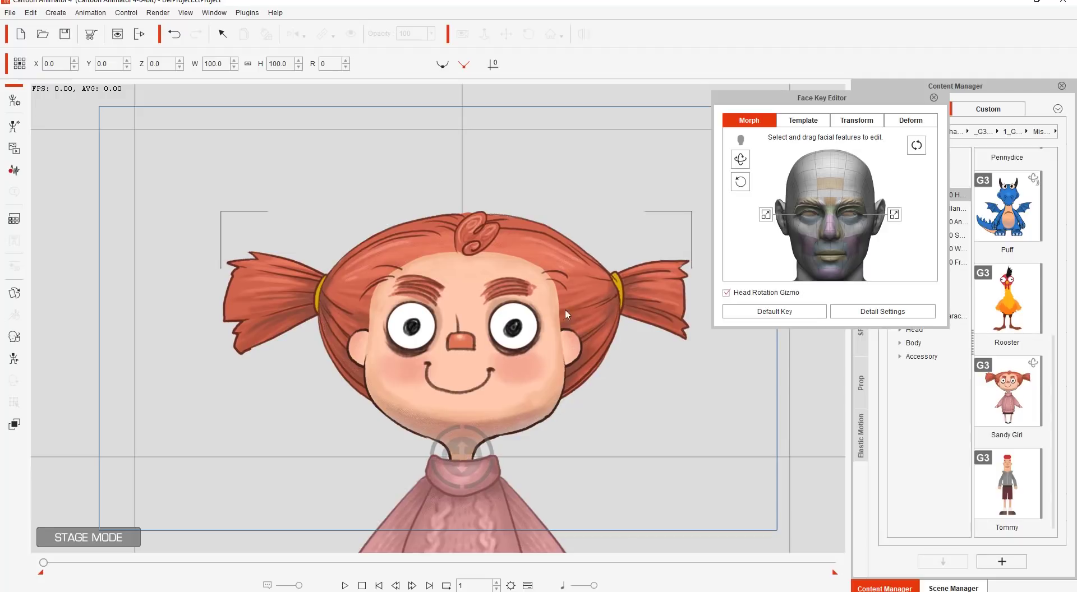
In the Transform tab, nudge the Right Eye slightly up-left and check the brow, nose and mouth sprites
click(850, 118)
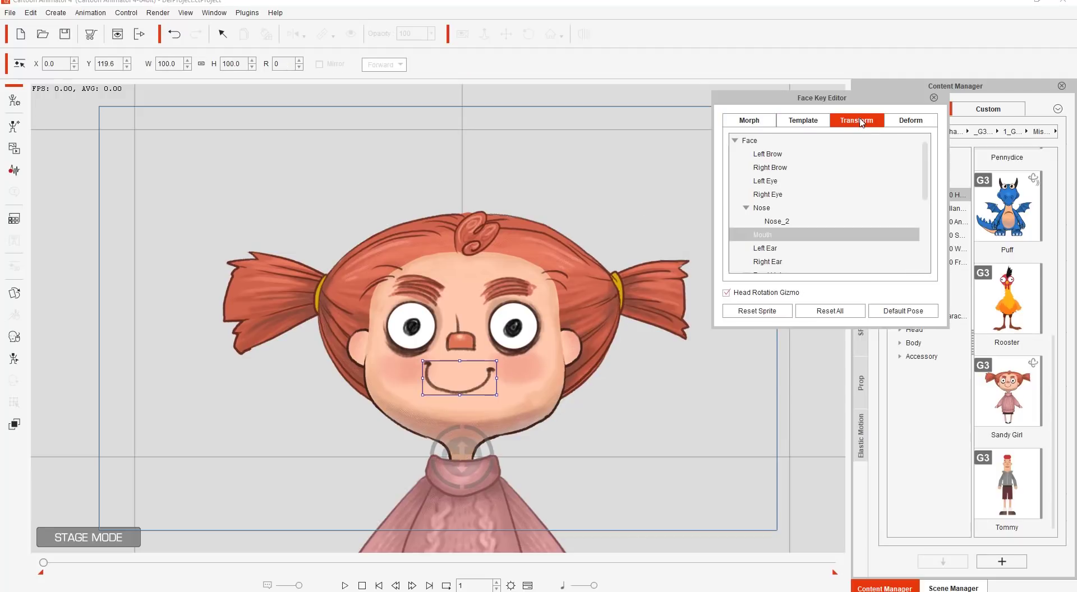
click(802, 168)
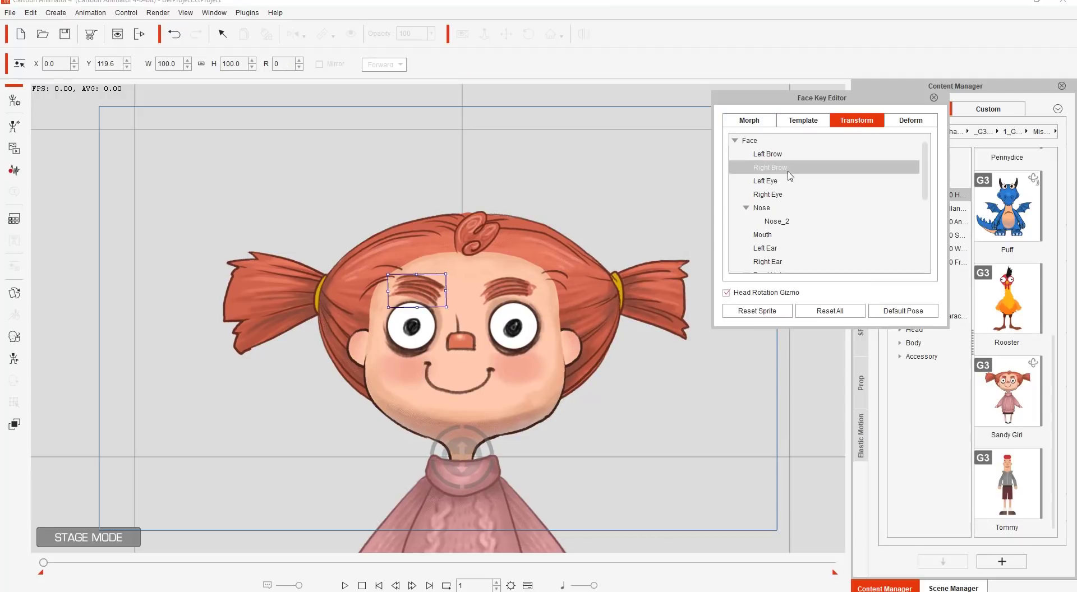
click(787, 180)
click(780, 195)
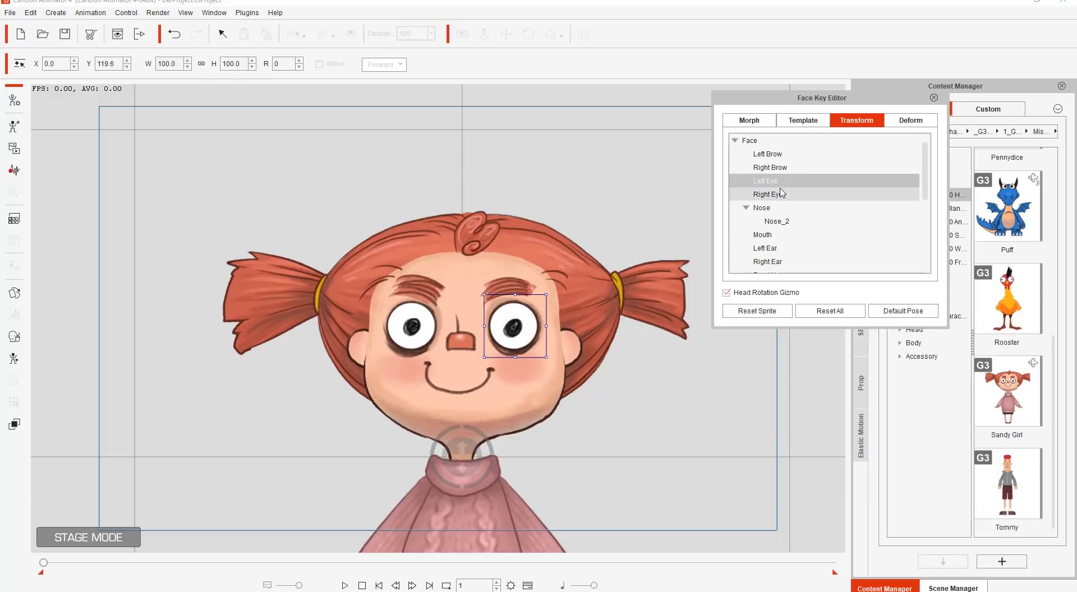
drag(423, 338, 419, 335)
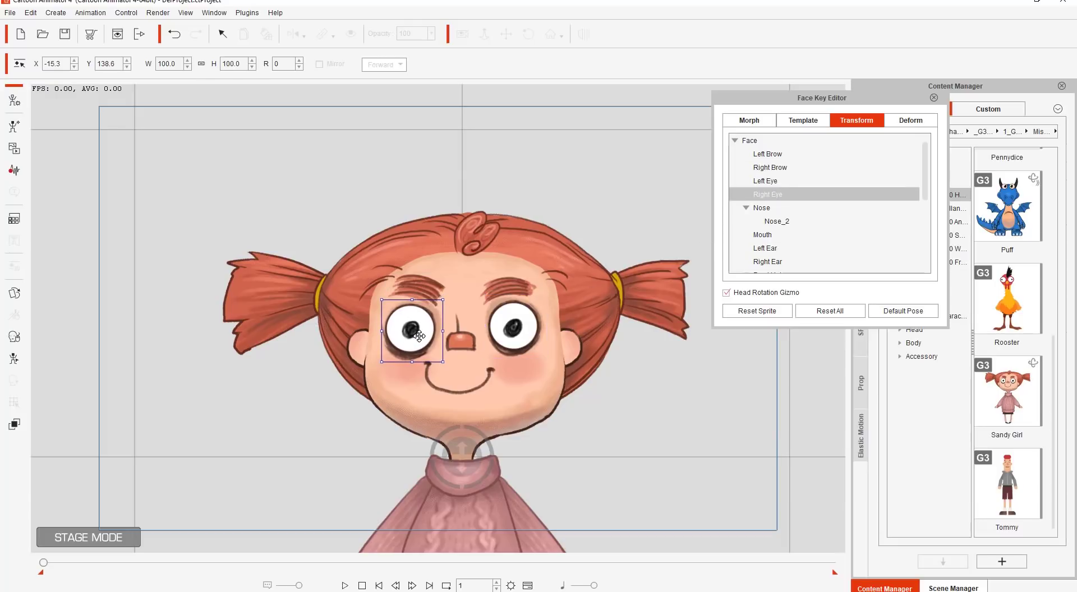
click(422, 287)
click(459, 342)
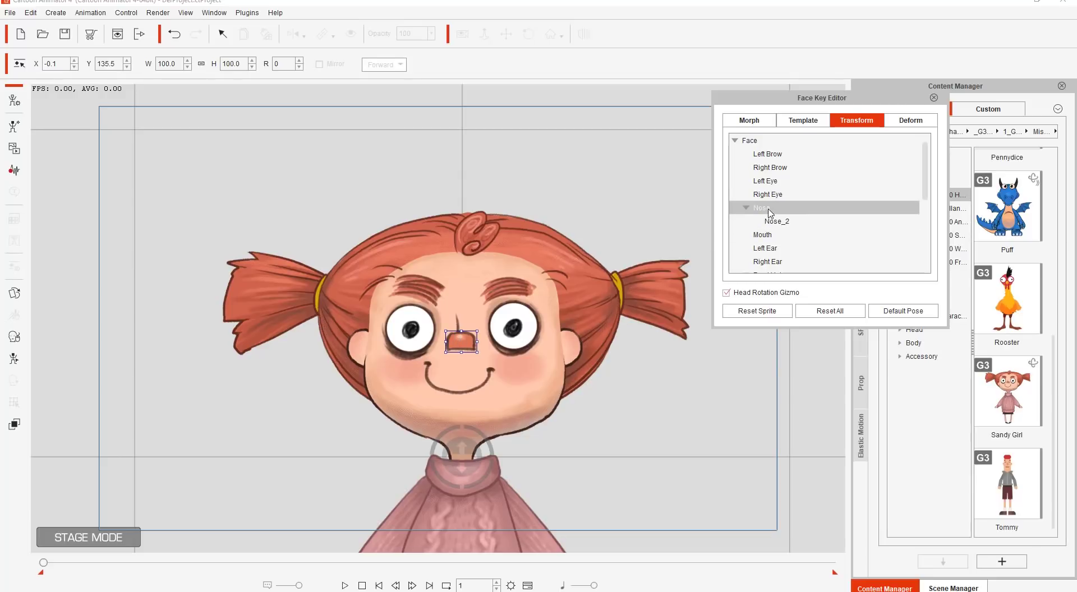
click(779, 238)
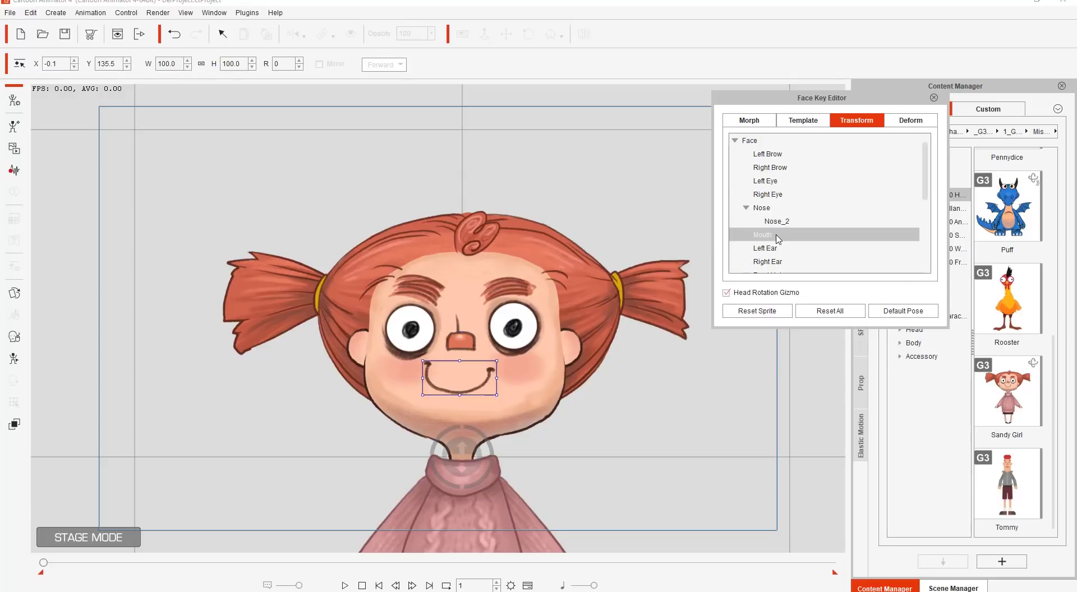
Raise the Front Hair curl above the forehead and lift the Back Hair group slightly
scroll(798, 239, down, 2)
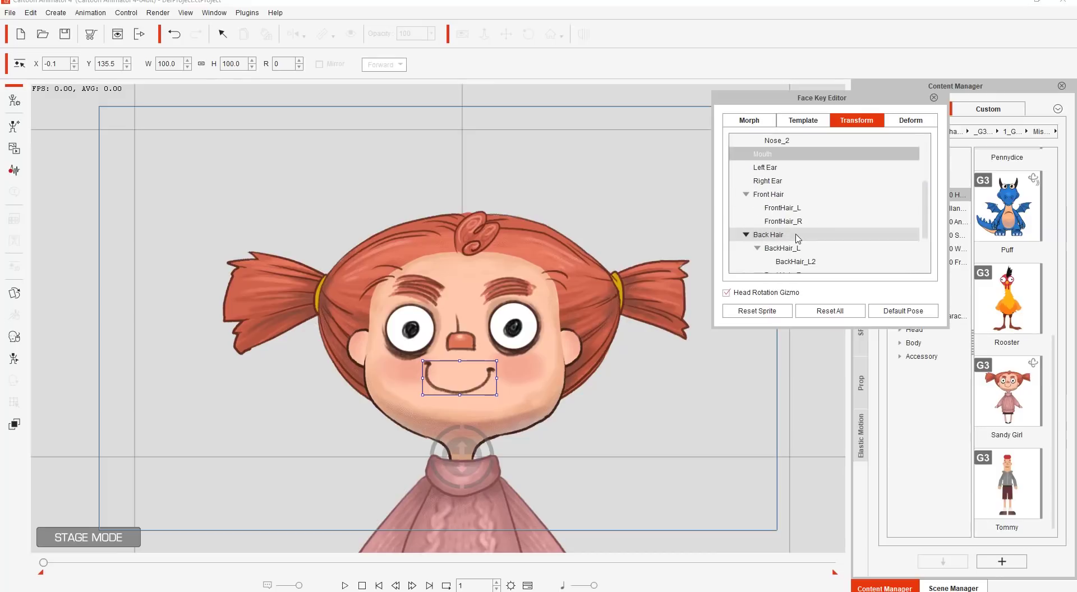
click(785, 196)
drag(484, 239, 481, 232)
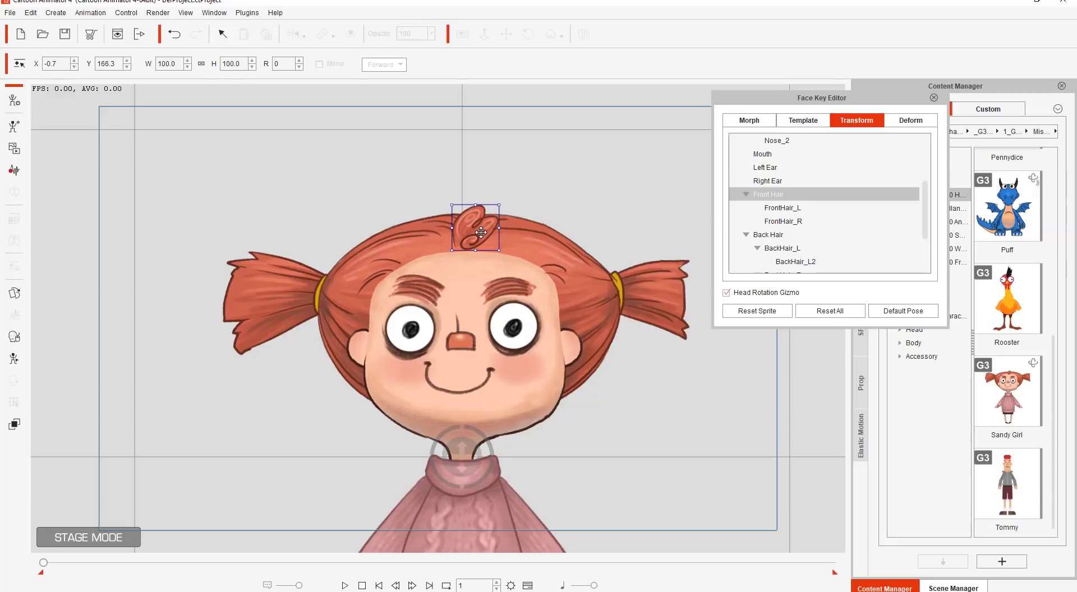
click(775, 212)
click(778, 224)
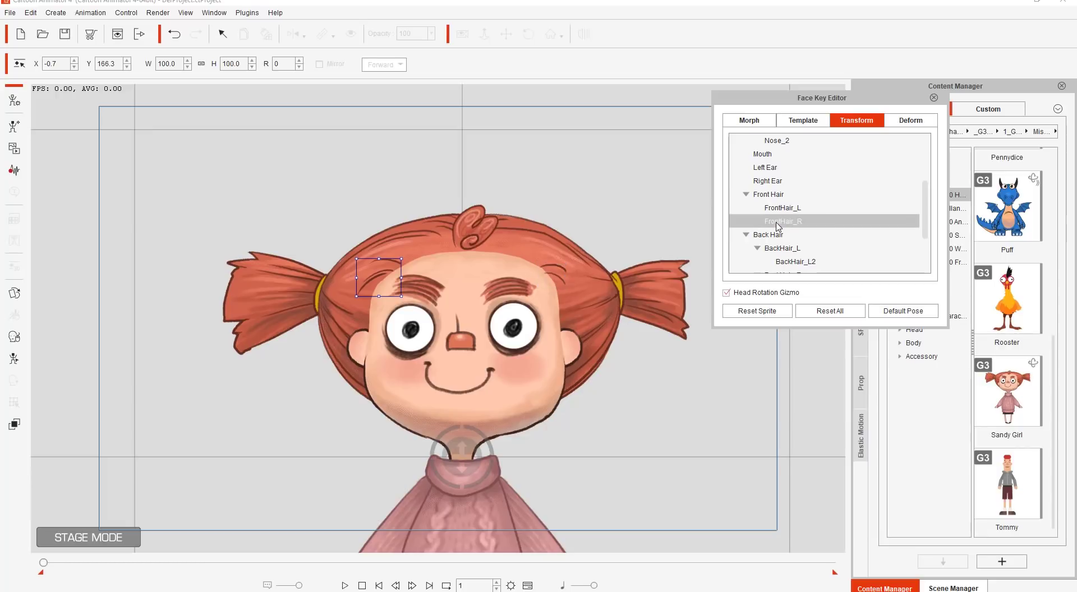
click(785, 236)
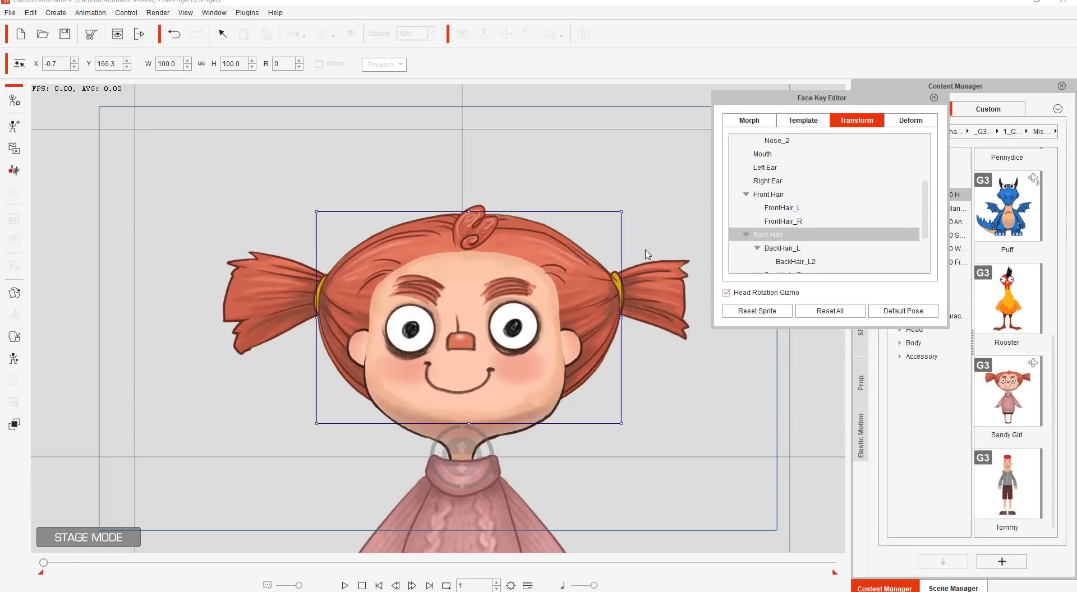
drag(583, 271, 583, 264)
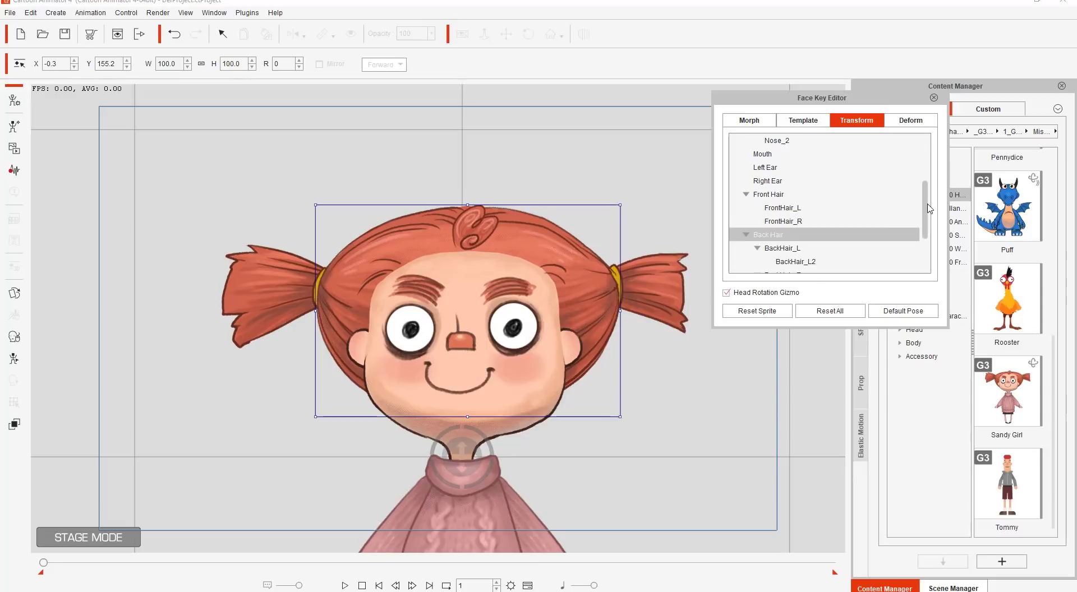
Nudge the BackHair_L ponytail up-left to X 43.5, Y 152.7, then select BackHair_L2
scroll(928, 208, down, 2)
click(806, 200)
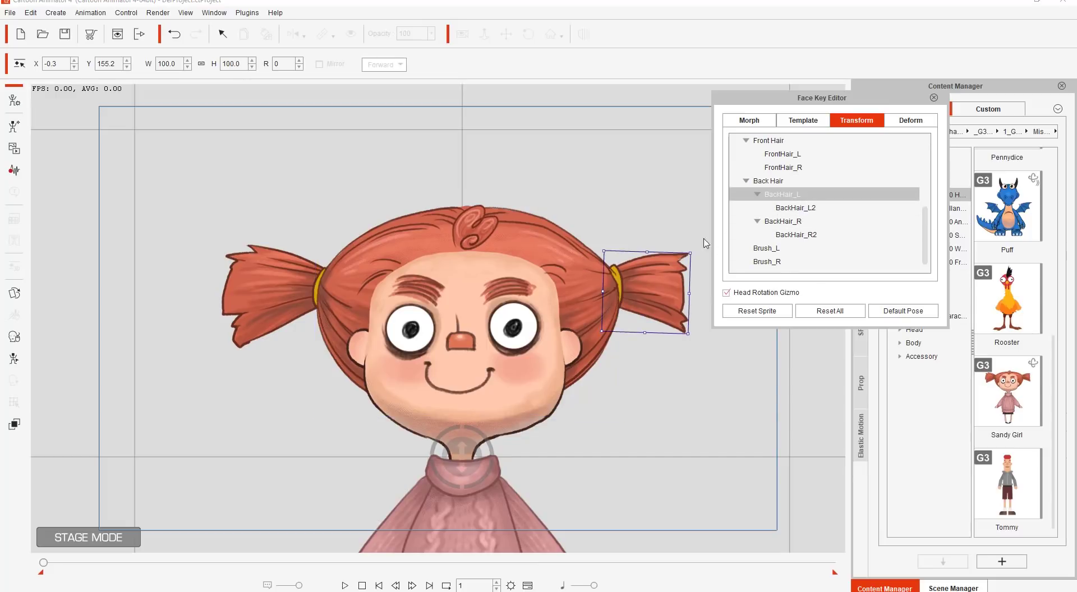
drag(654, 283, 652, 279)
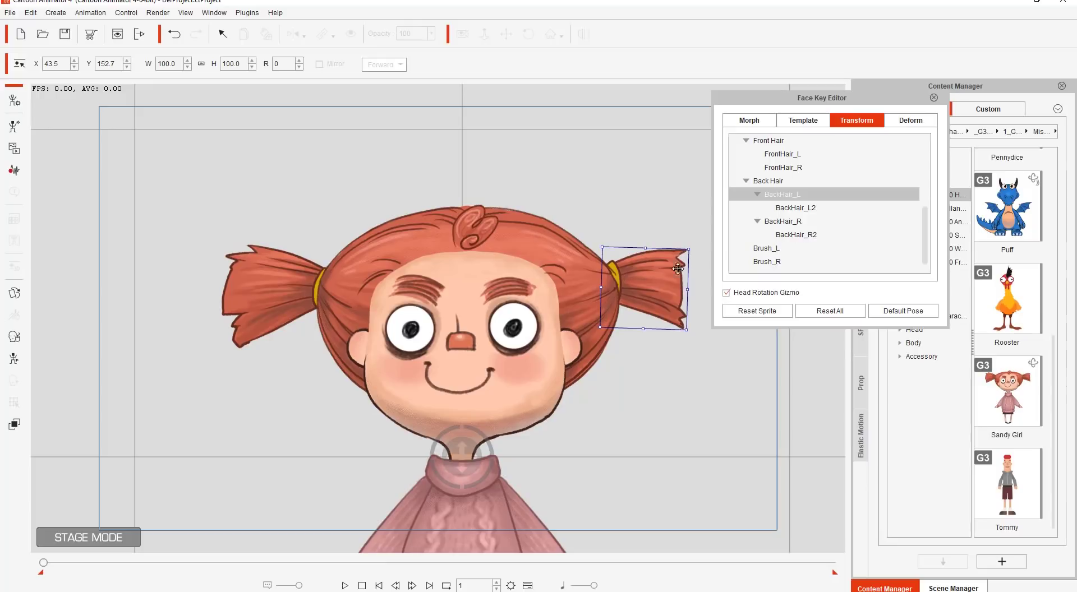
click(767, 208)
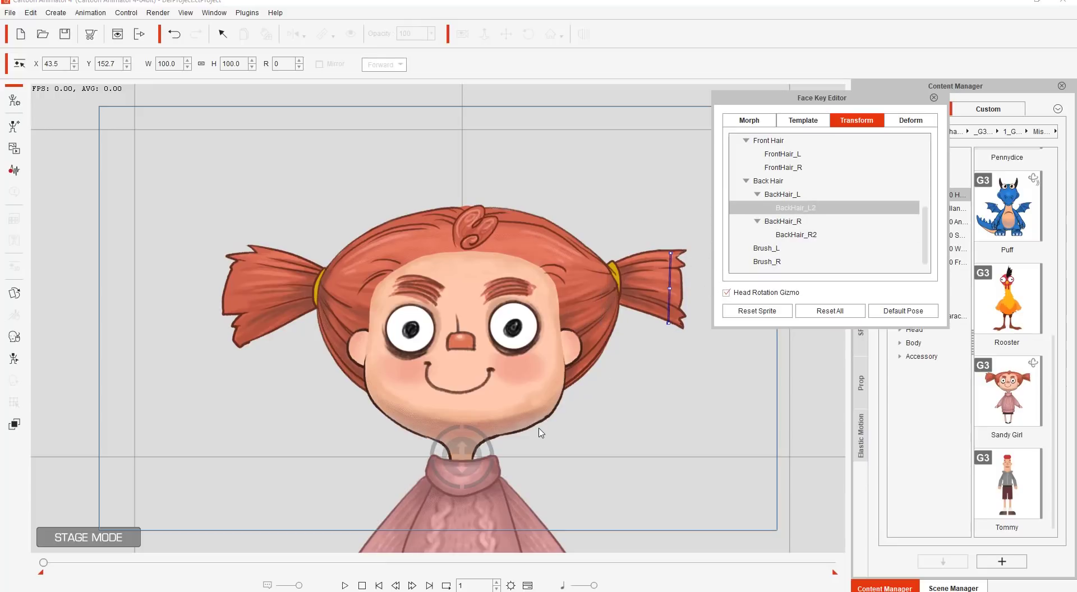
drag(461, 450, 368, 467)
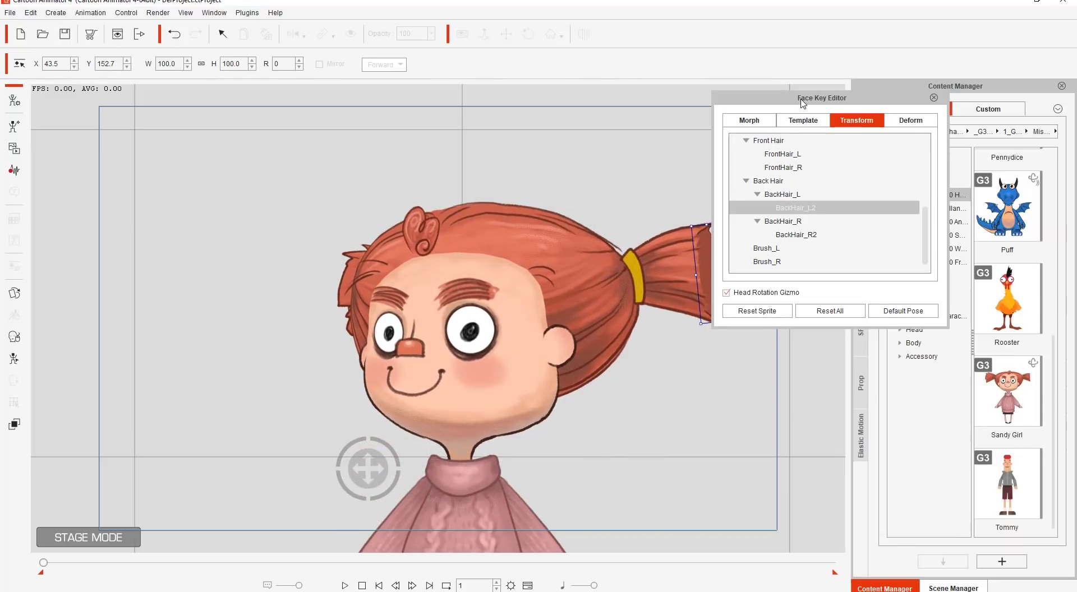
drag(802, 102, 846, 94)
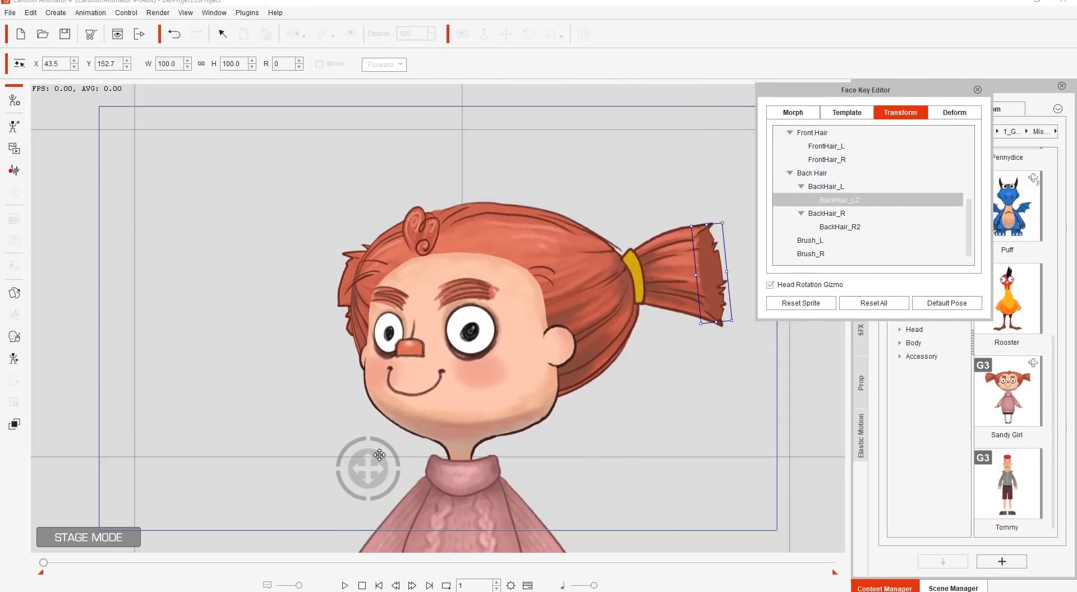
drag(380, 455, 340, 453)
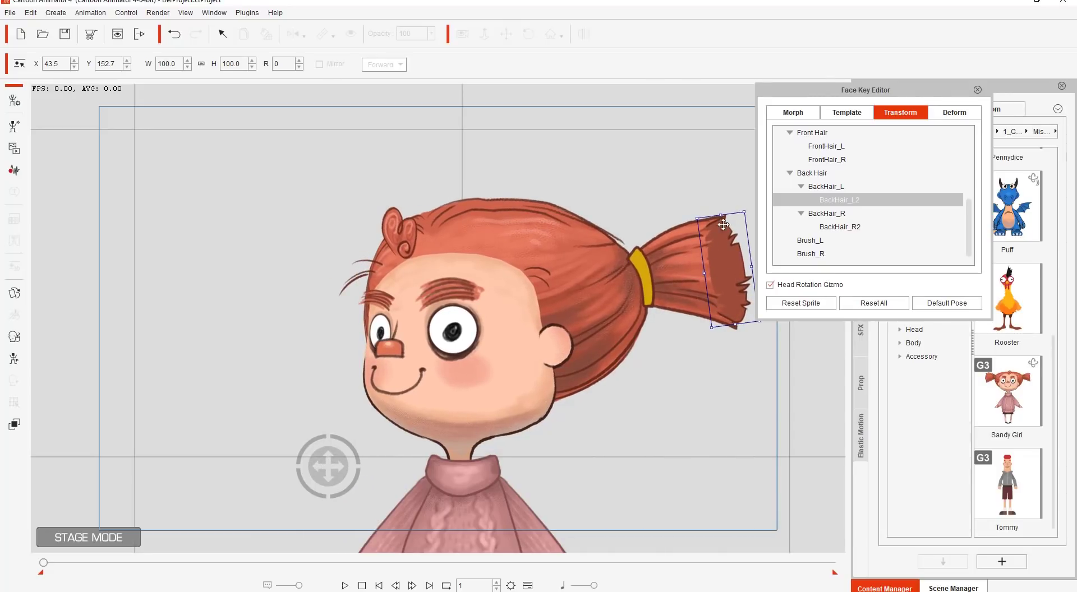
drag(326, 465, 482, 453)
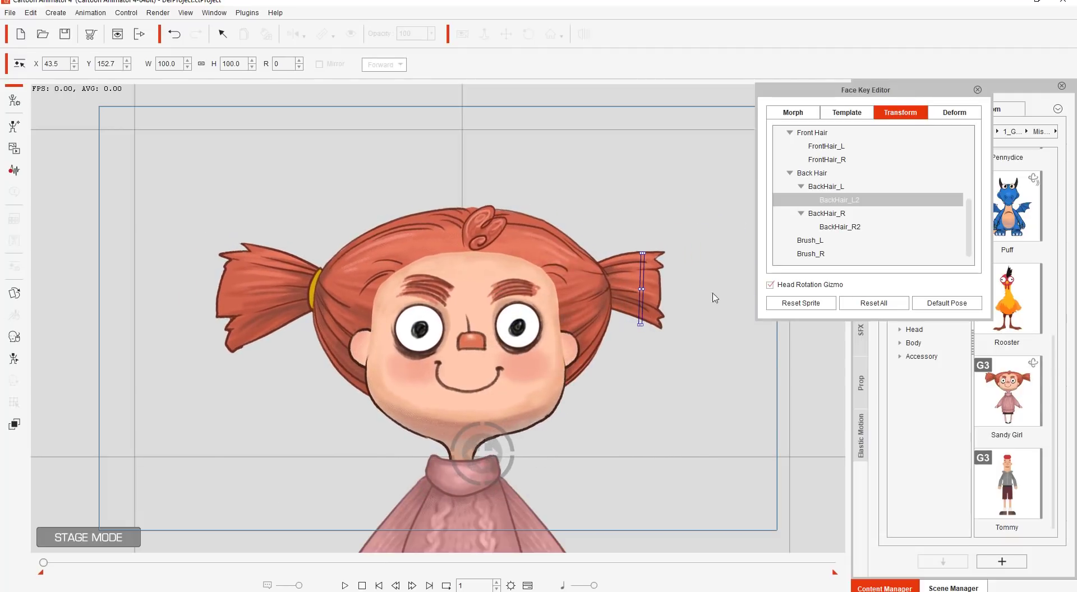
Check the BackHair_R2 and Brush_R sprites, turn the head to test angles, then close the Face Key Editor
click(834, 229)
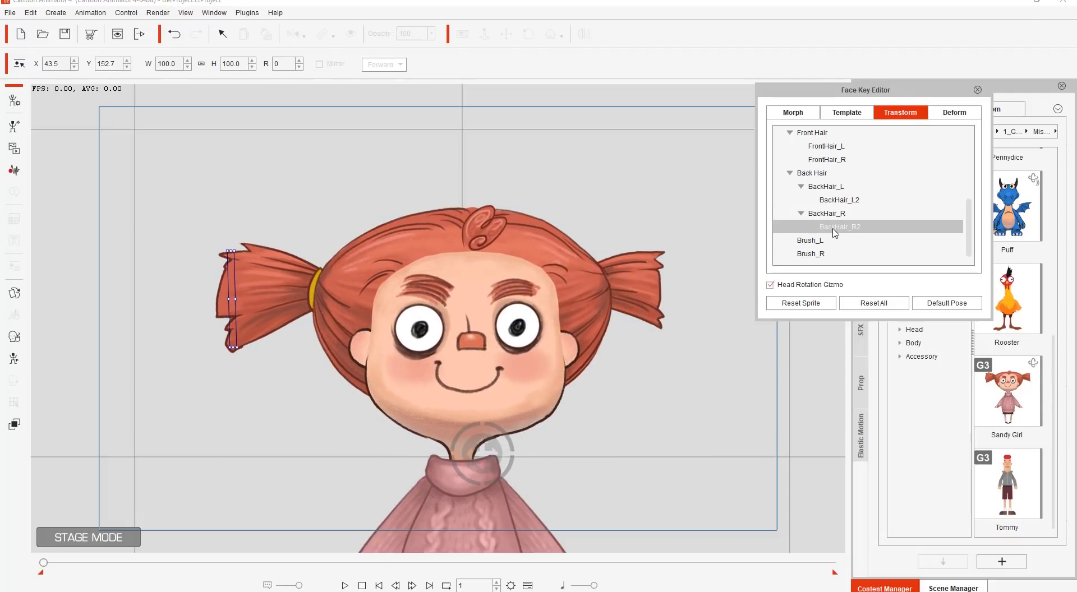
click(816, 254)
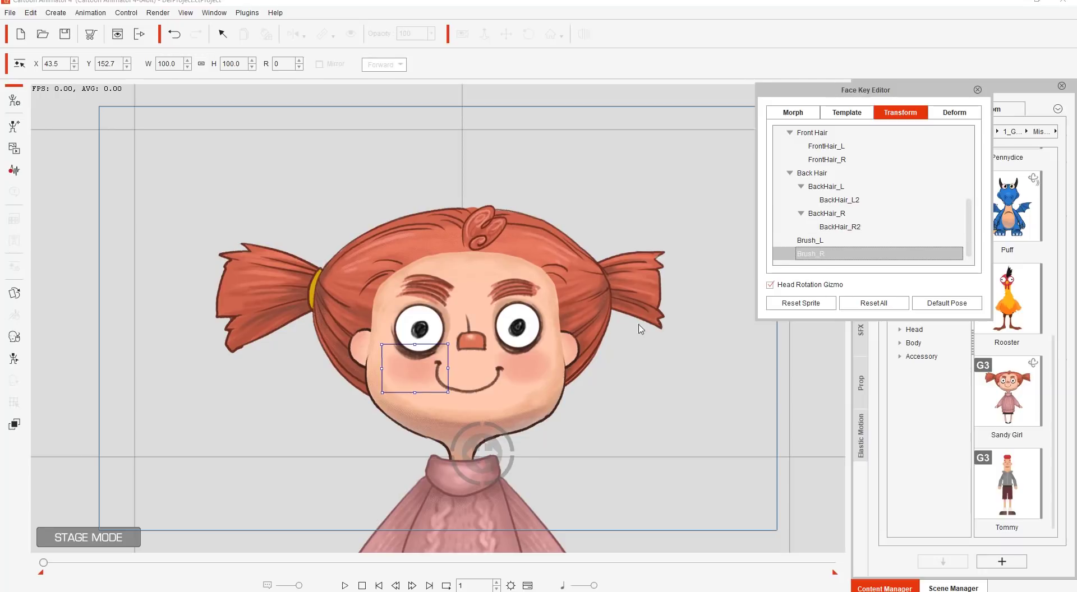
click(533, 371)
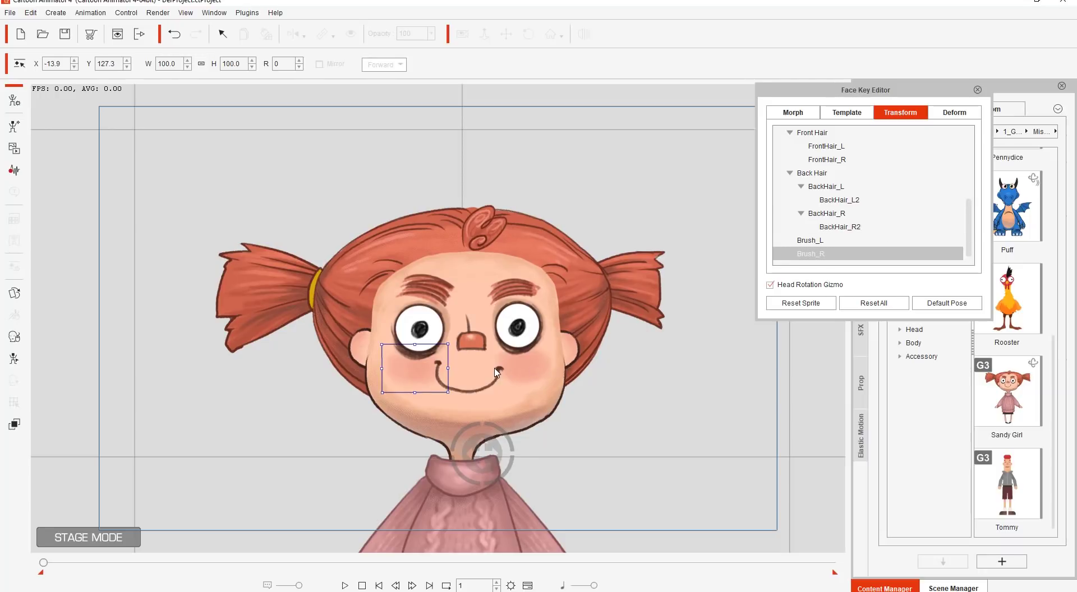
drag(479, 438, 460, 472)
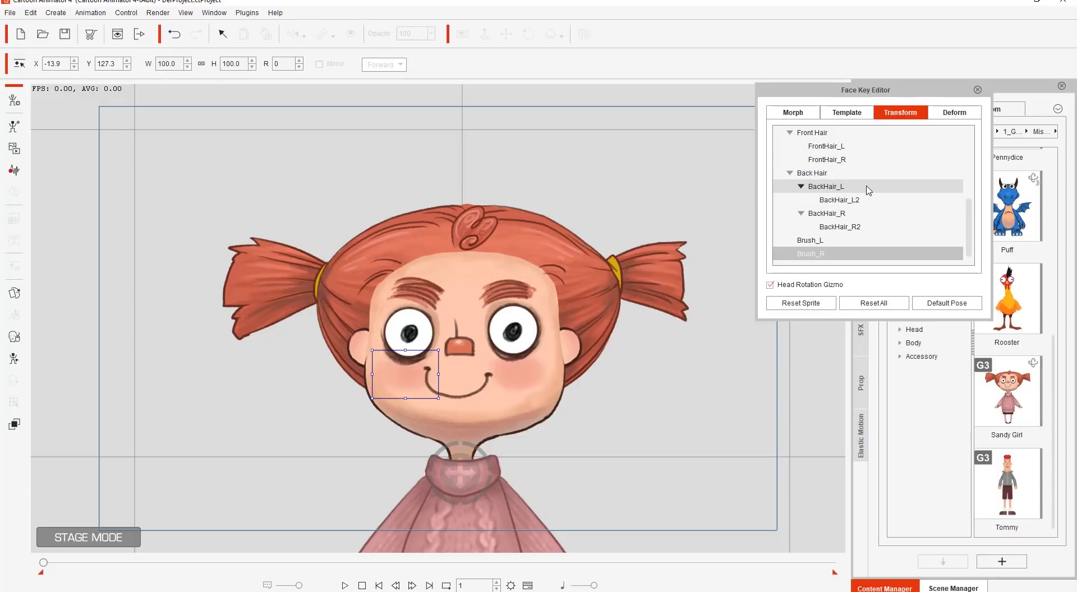
click(977, 90)
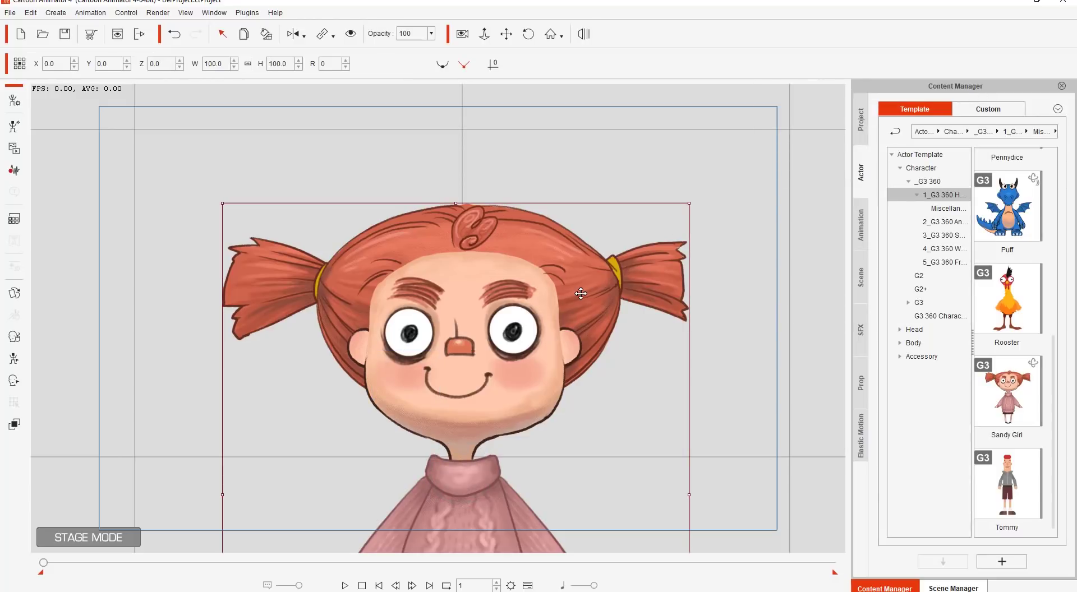
Start a new project, discarding the Sandy Girl project without saving
click(20, 33)
click(539, 331)
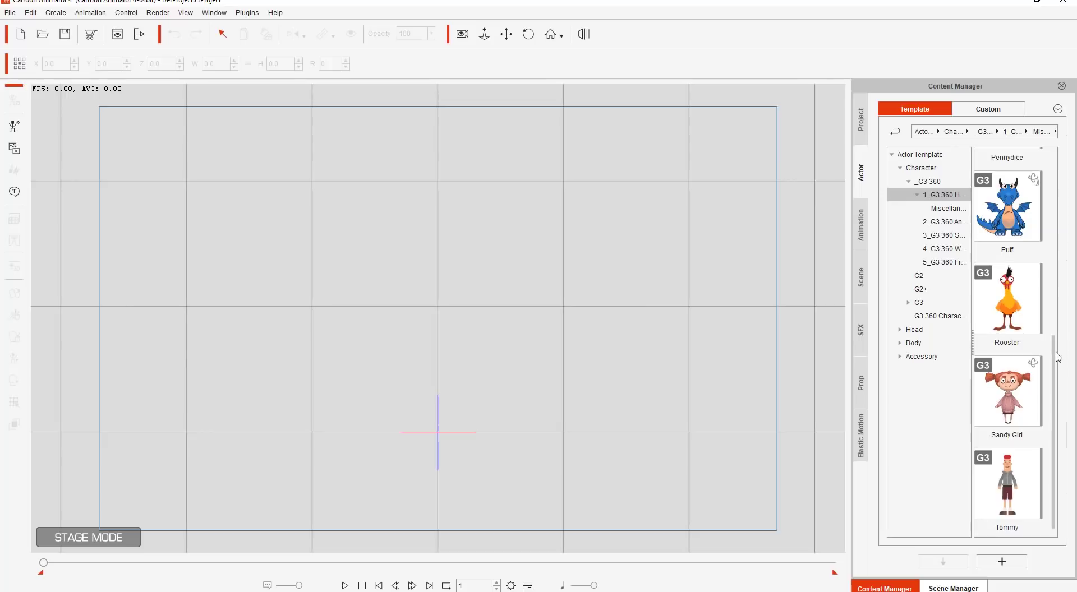
drag(1059, 357, 1074, 171)
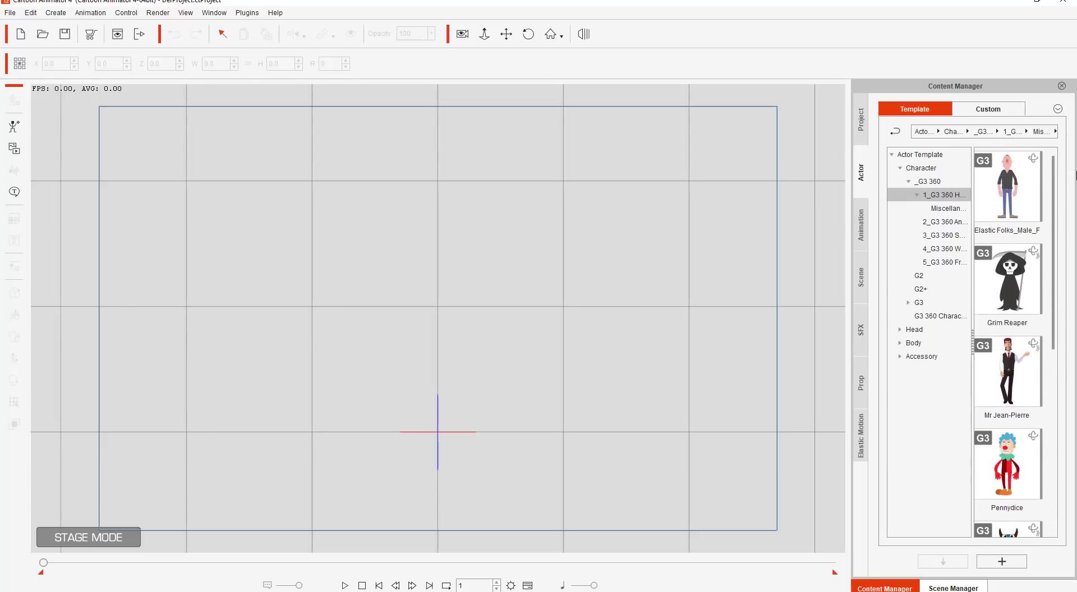
Add the Elastic Folks male template to the stage and zoom in on his head
click(1016, 203)
double_click(1016, 204)
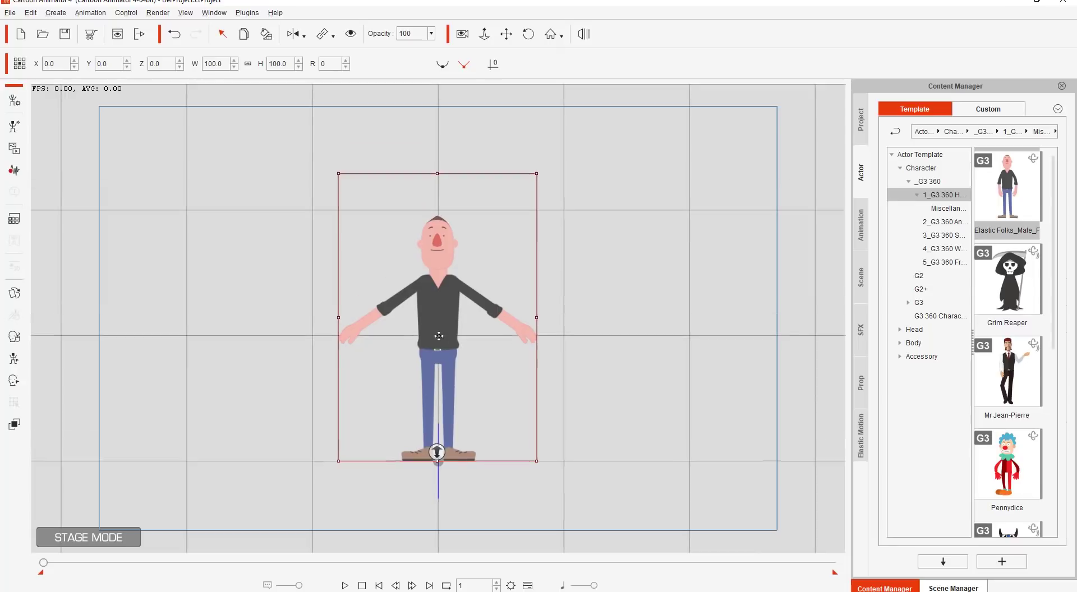
scroll(449, 337, up, 2)
scroll(469, 368, up, 1)
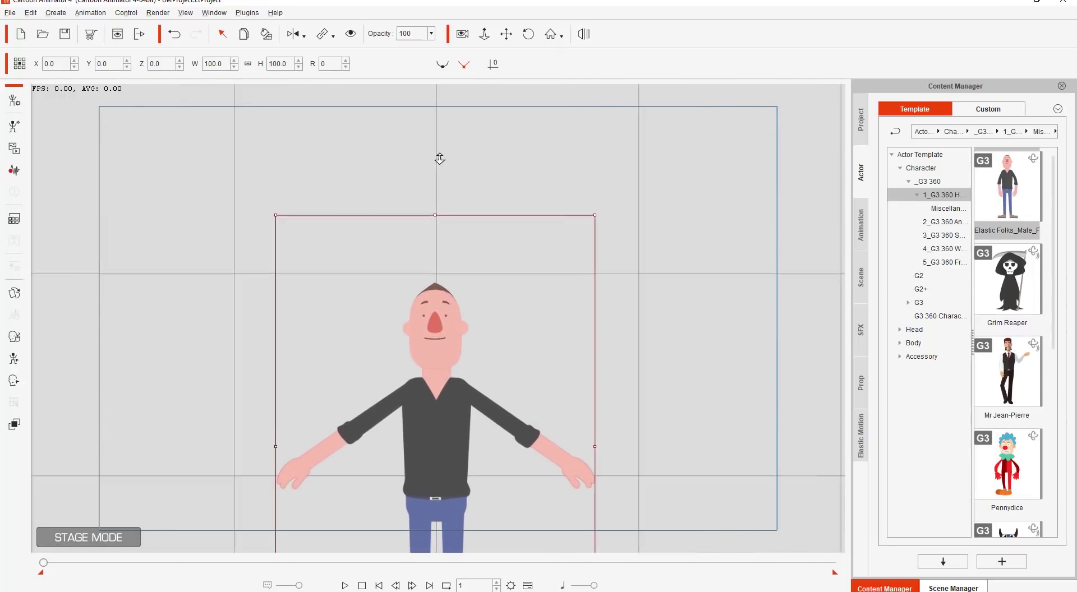
scroll(480, 357, up, 2)
scroll(480, 356, up, 1)
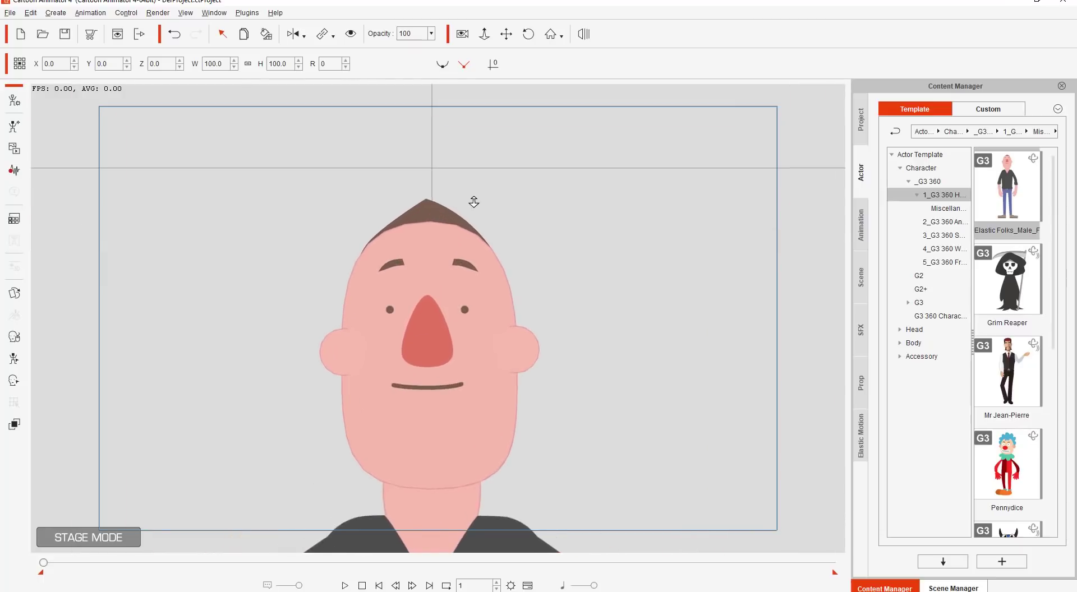
scroll(493, 312, up, 2)
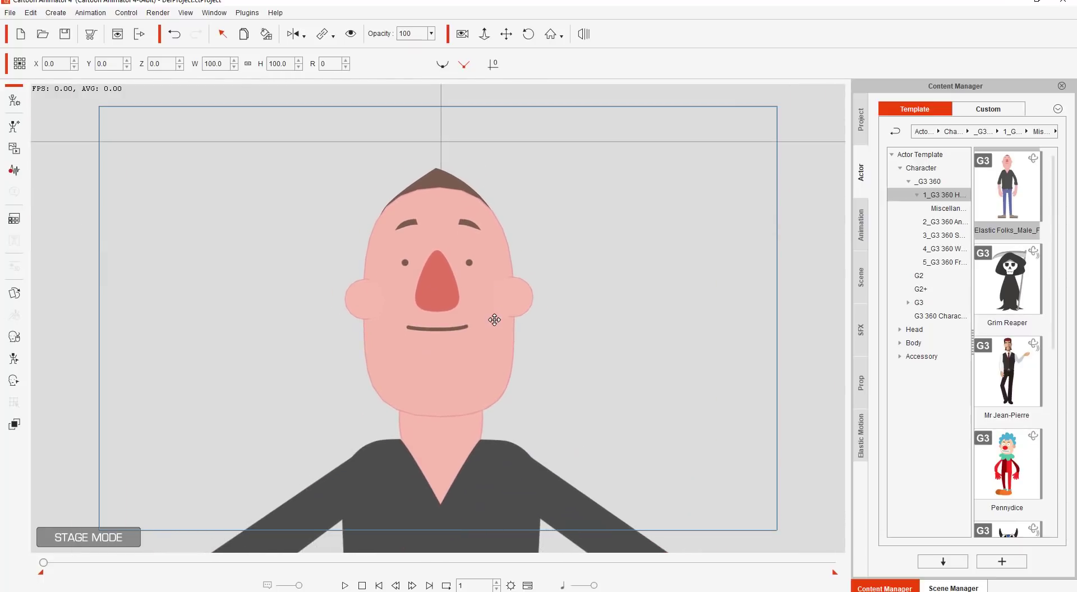
Open the man's Face Key Editor, turn his head to preview angles, and check the front hair and right eye
click(14, 380)
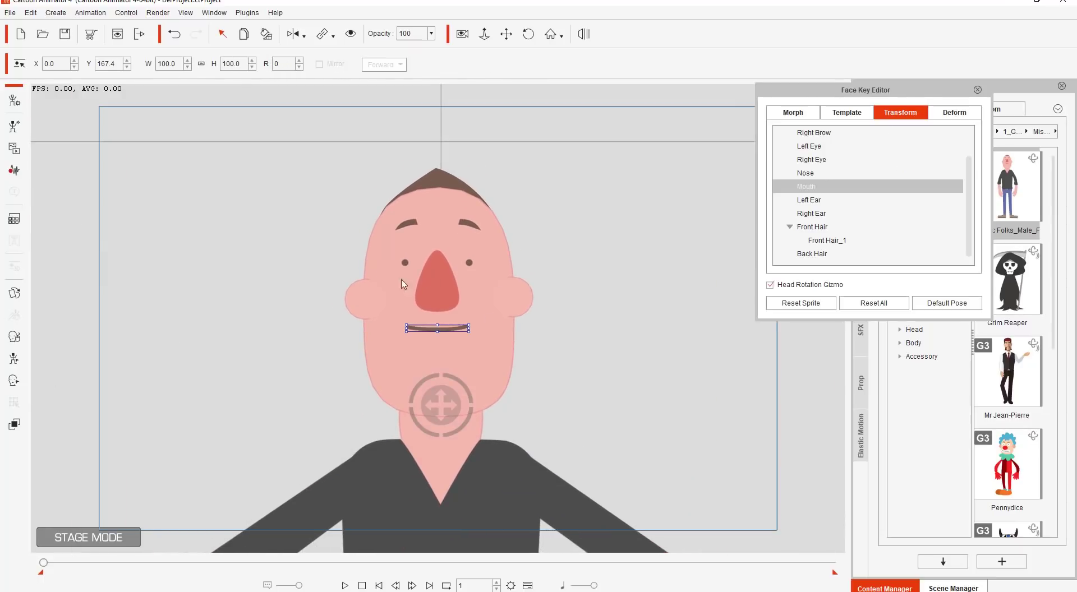
drag(431, 404, 421, 442)
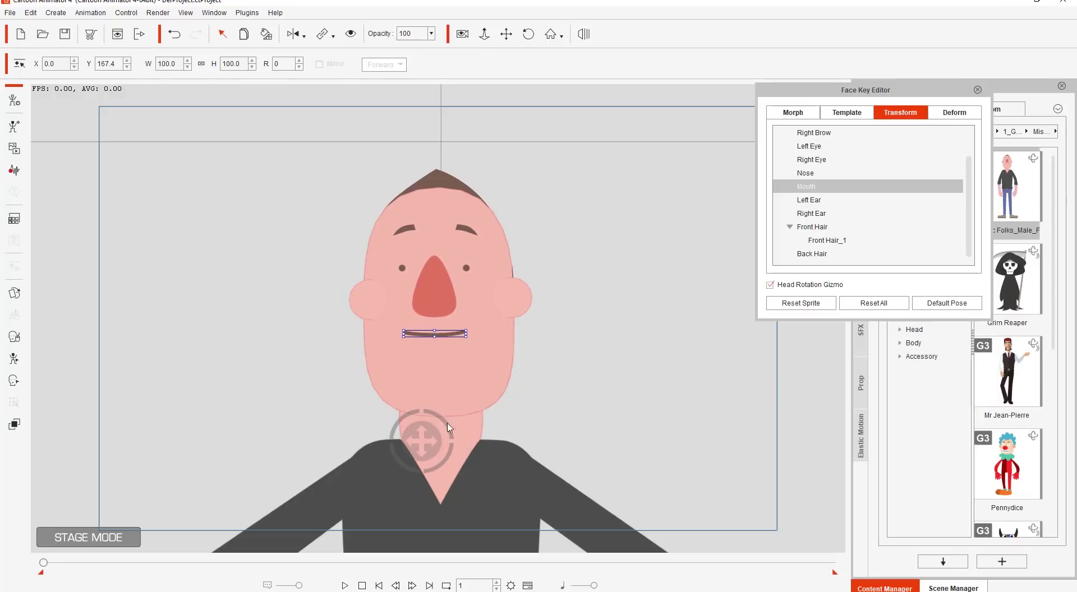
click(820, 226)
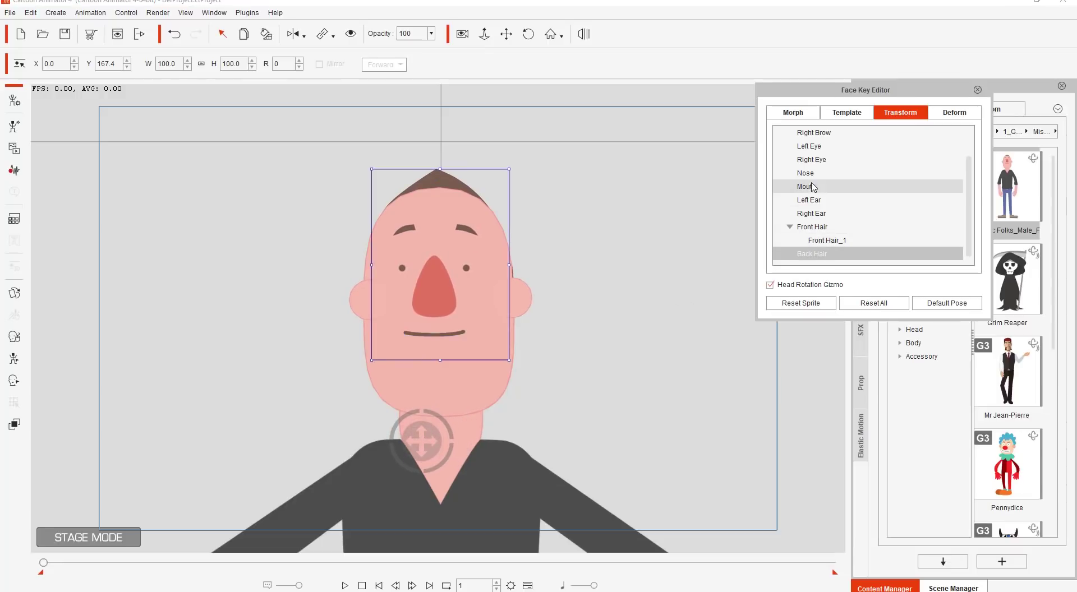
click(816, 160)
scroll(834, 179, up, 1)
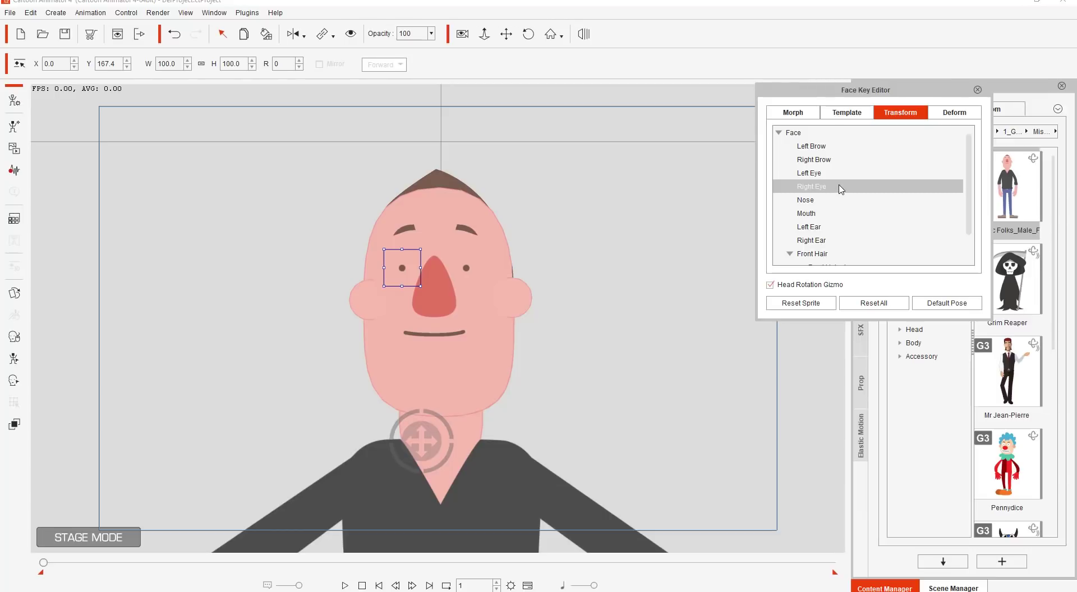
scroll(841, 189, down, 1)
scroll(838, 188, up, 1)
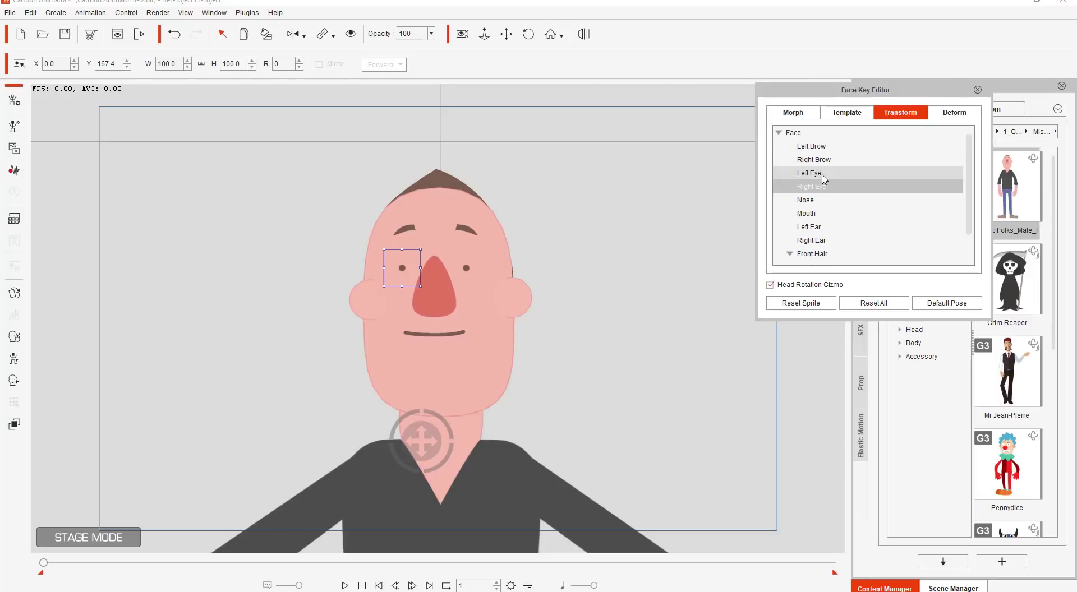
Inspect the left and right brow, mouth, left and right ear, nose and right eye sprites
click(811, 146)
click(823, 161)
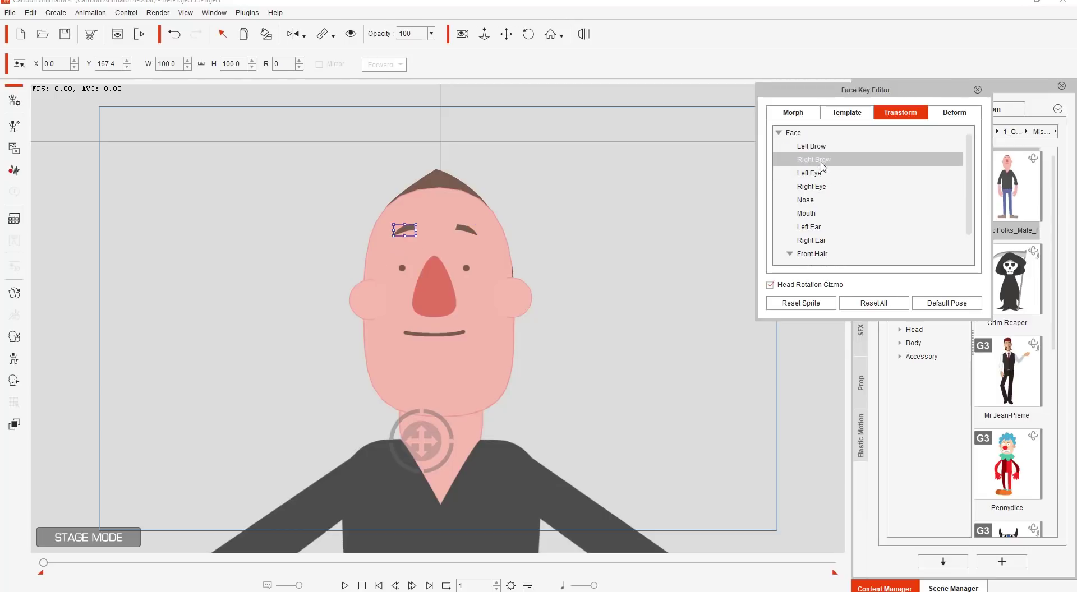
click(822, 214)
click(824, 227)
click(826, 241)
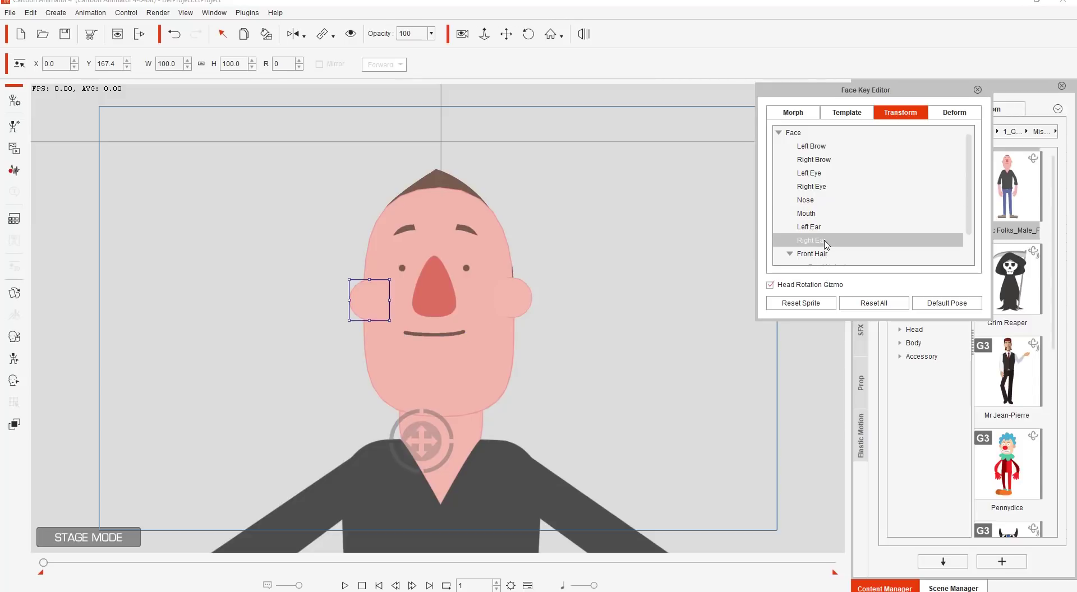
click(816, 202)
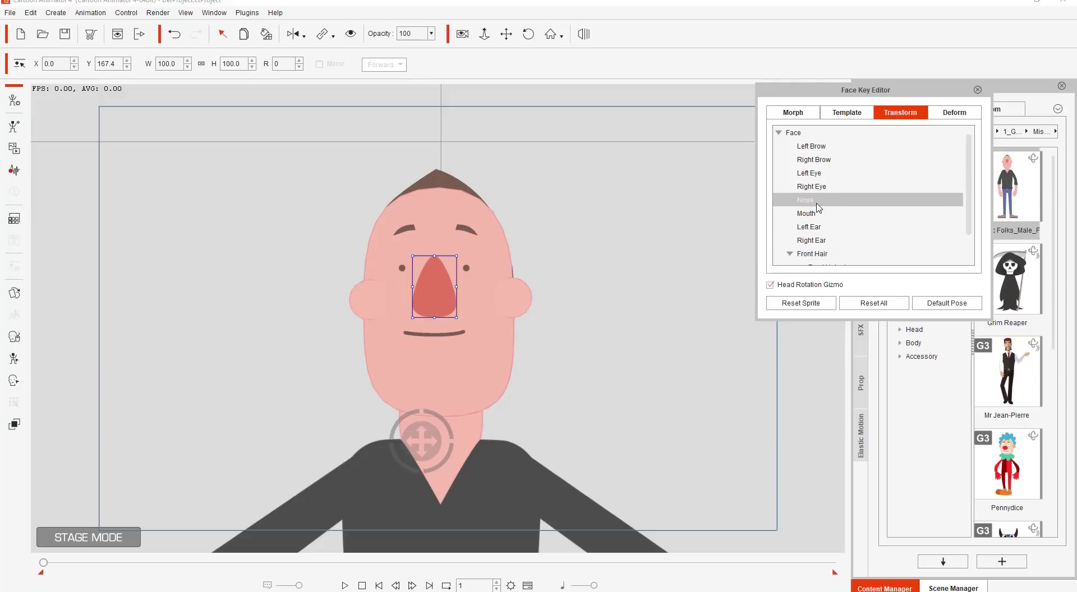
click(817, 187)
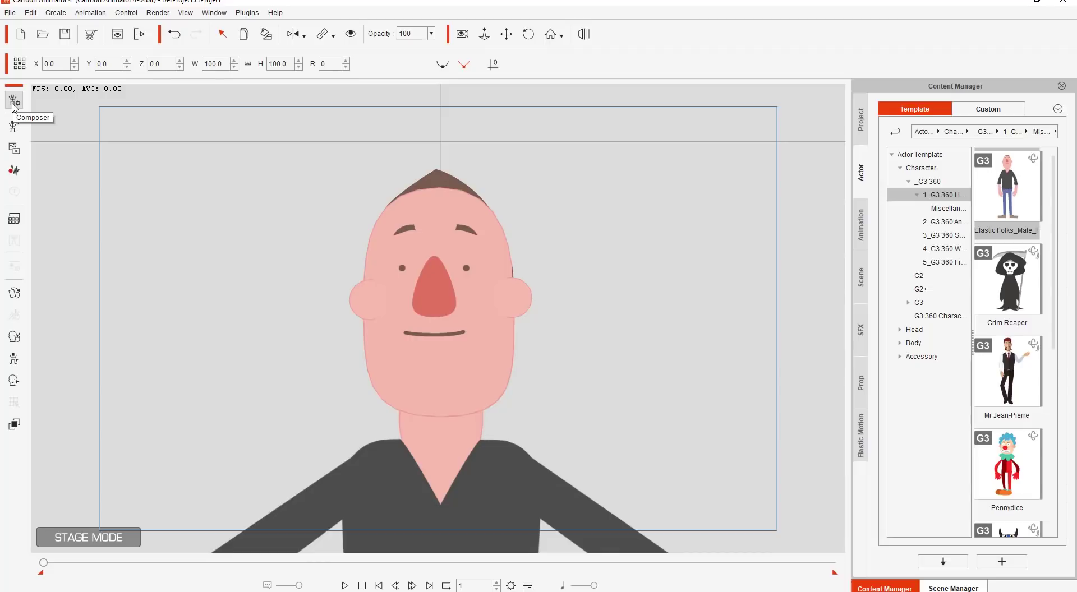
Switch the man to Composer Mode, hide his bones, frame the head and show the Layer Manager
click(14, 104)
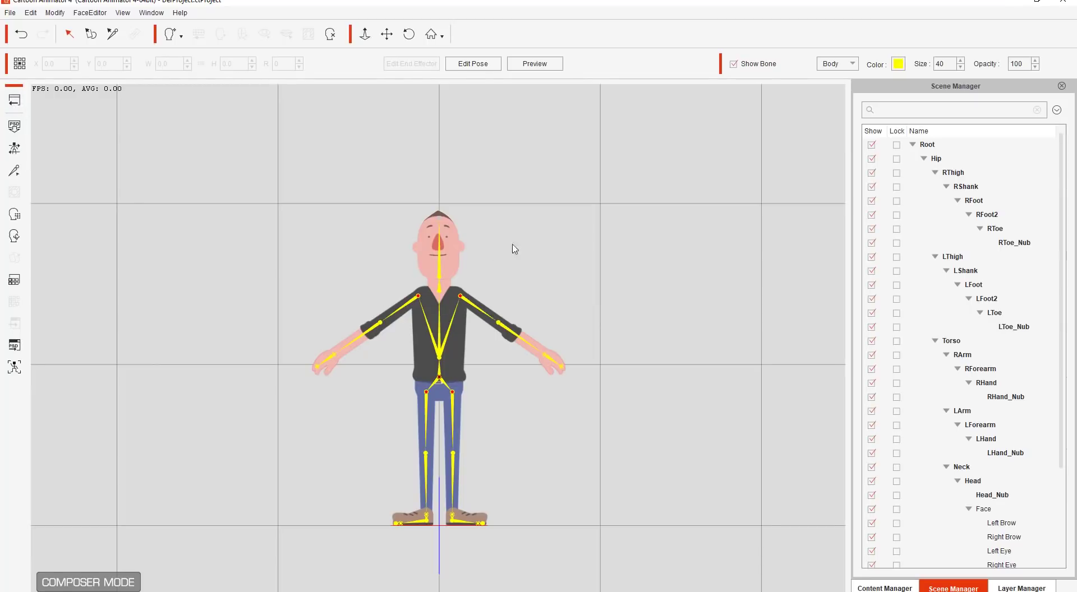
click(733, 64)
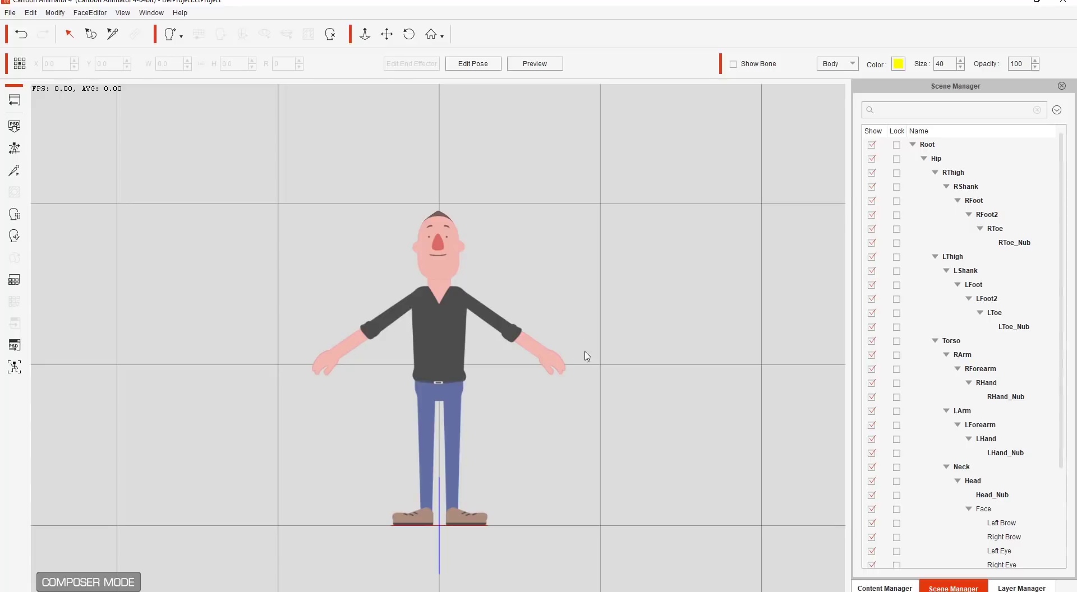
drag(553, 354, 558, 413)
scroll(553, 302, up, 5)
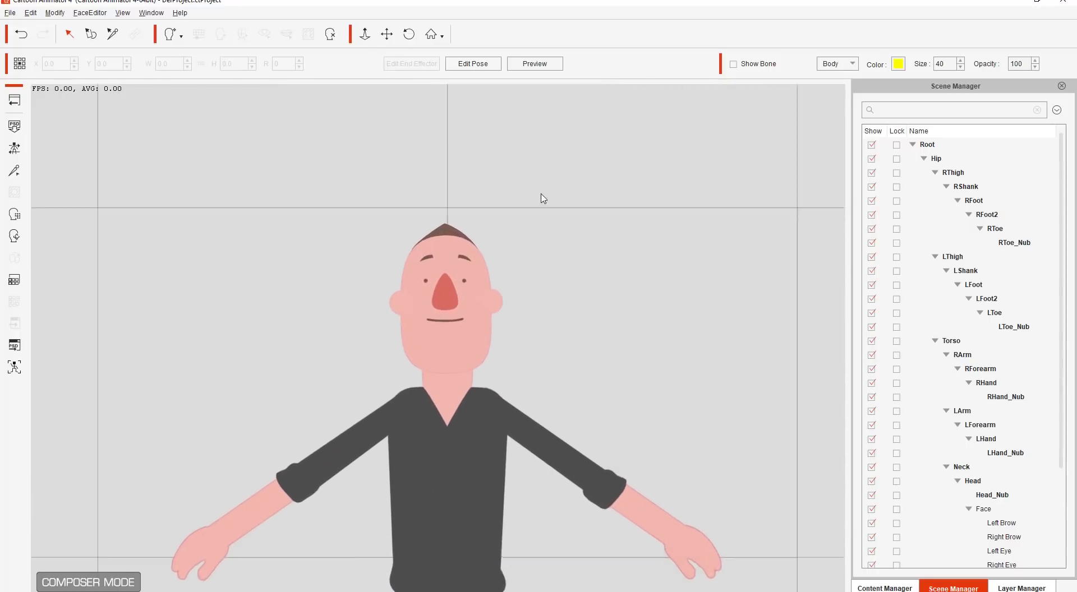
click(1010, 587)
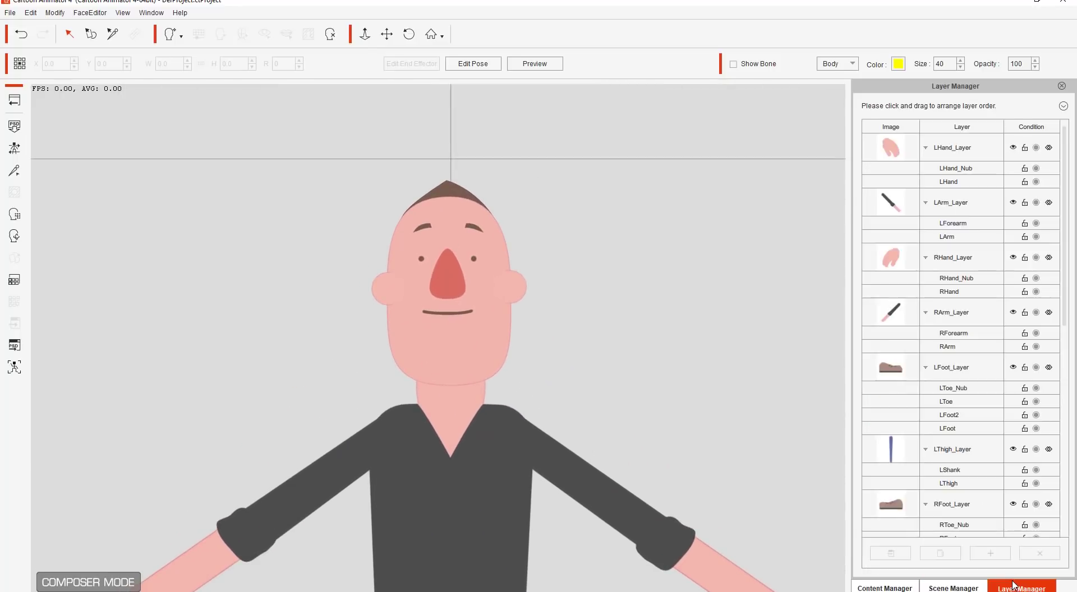
Expand the Talking Head group and drag Front Hair_1 to its place above Face in the layer order
click(962, 258)
scroll(961, 257, down, 9)
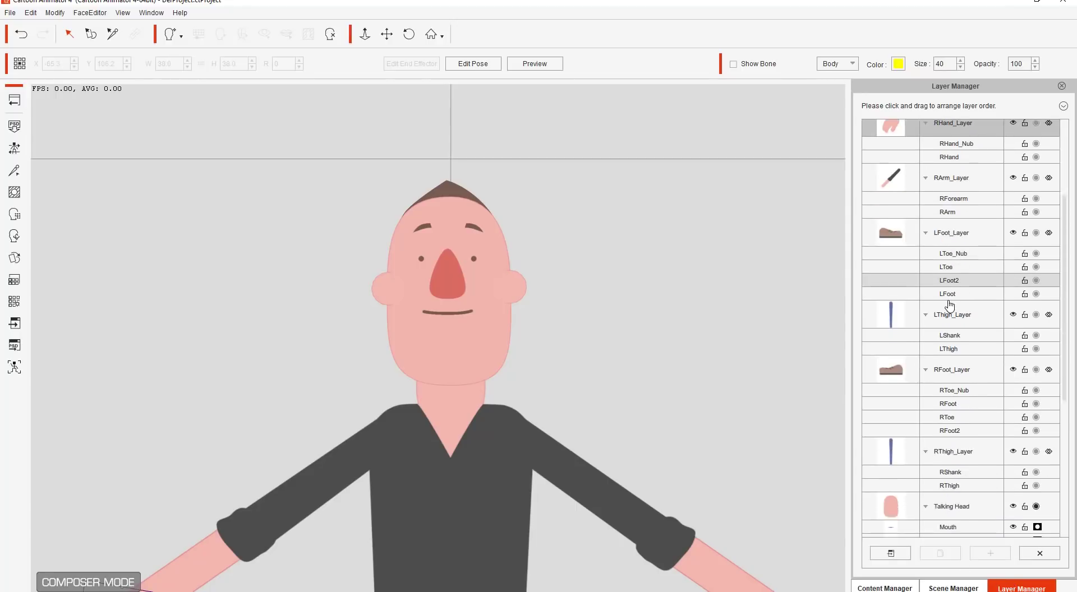
click(948, 268)
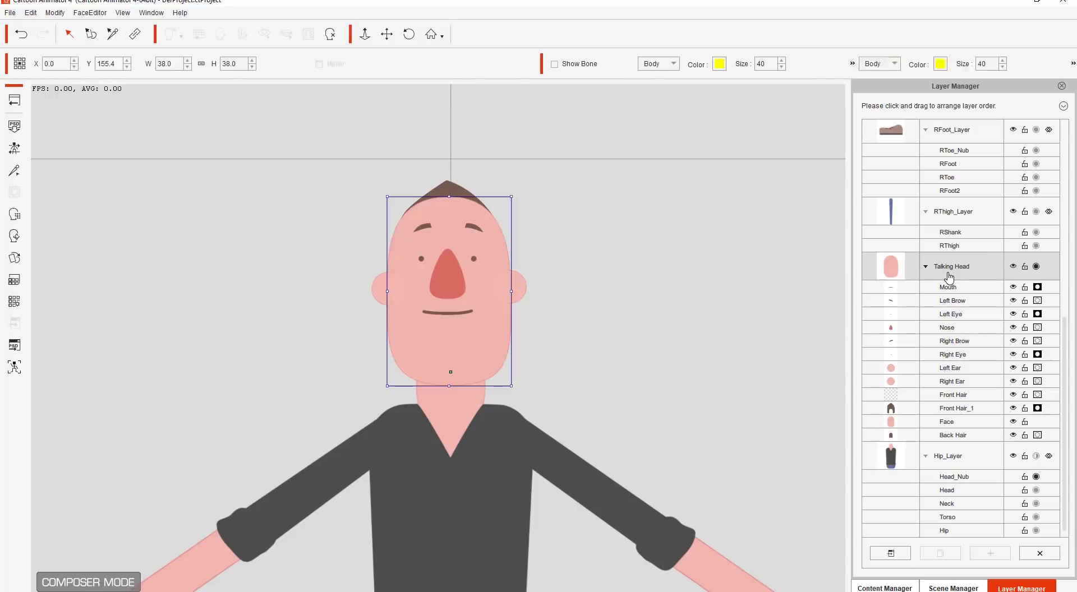
click(925, 267)
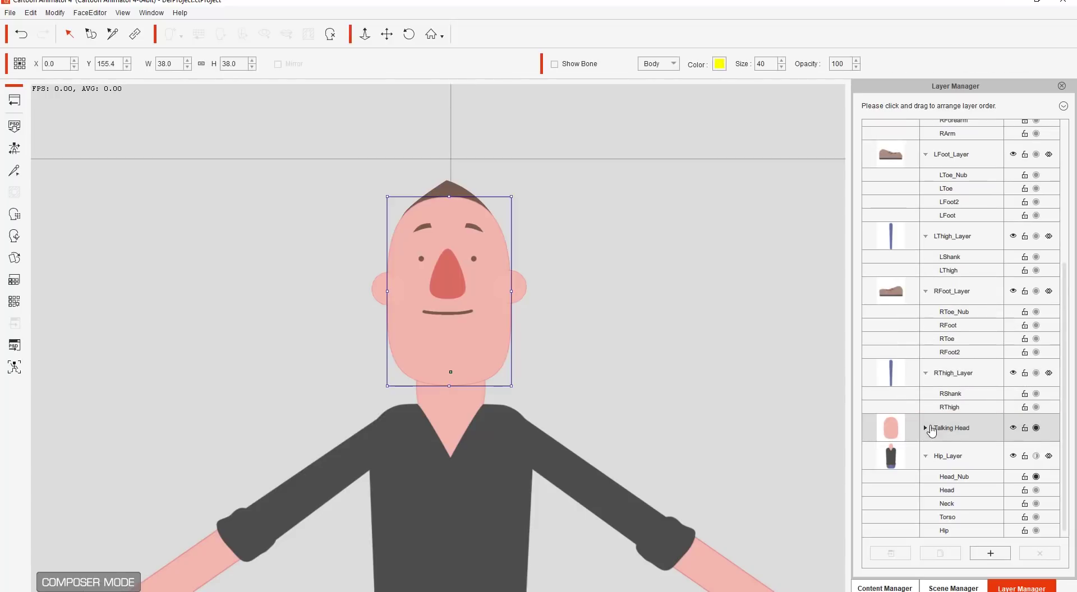
click(925, 428)
scroll(957, 380, down, 6)
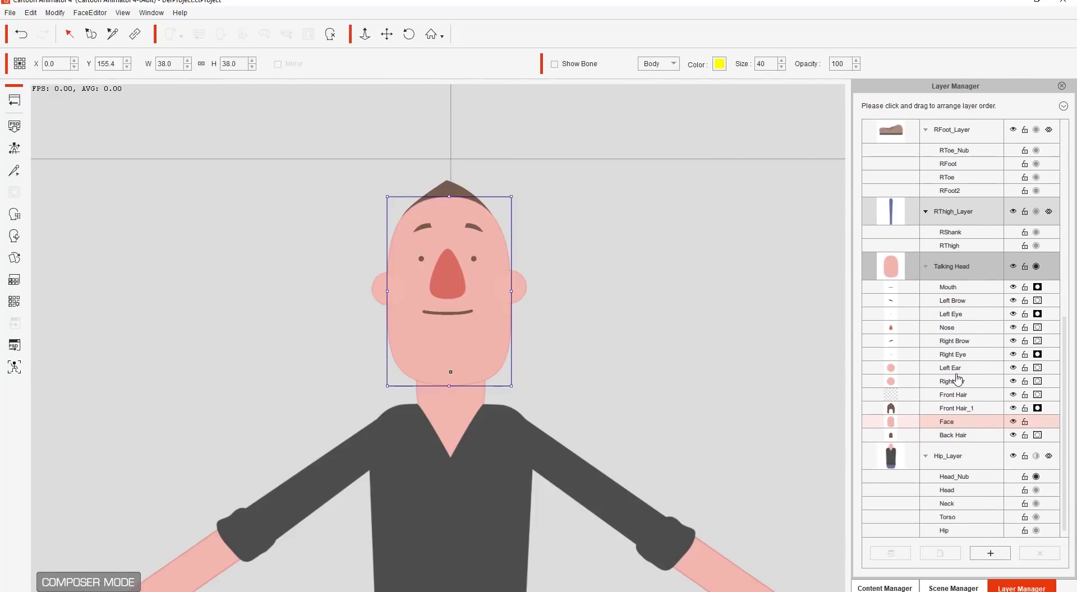
click(953, 381)
click(953, 396)
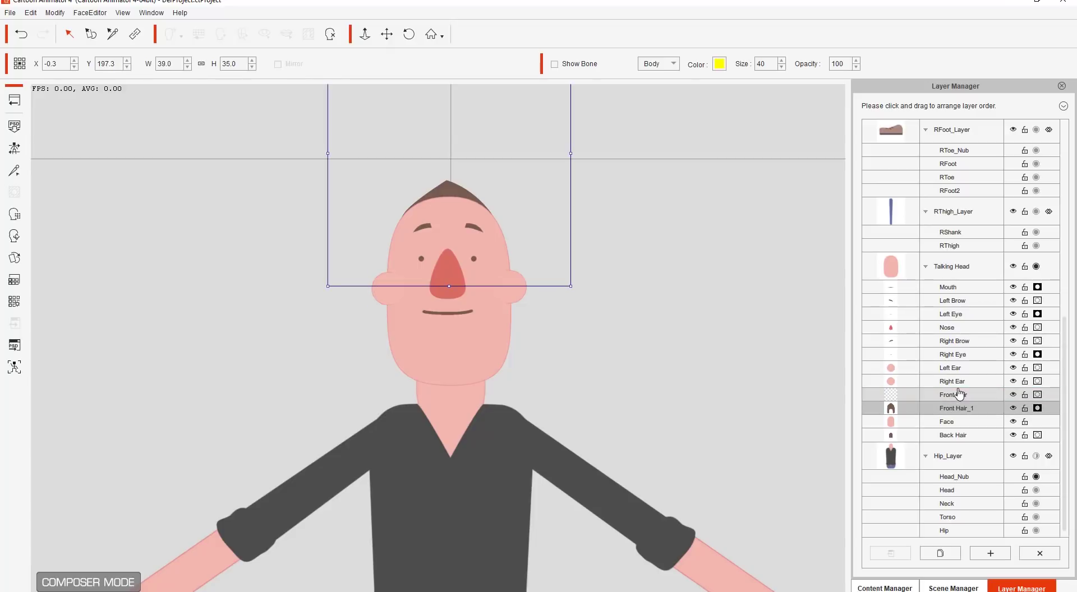
ctrl+click(973, 414)
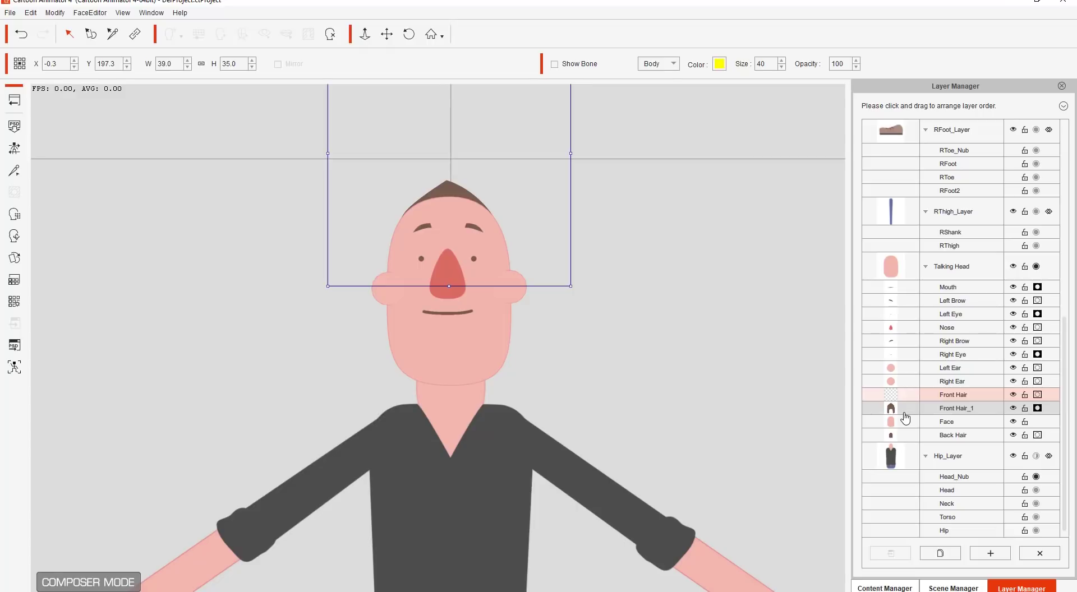
drag(904, 415, 998, 405)
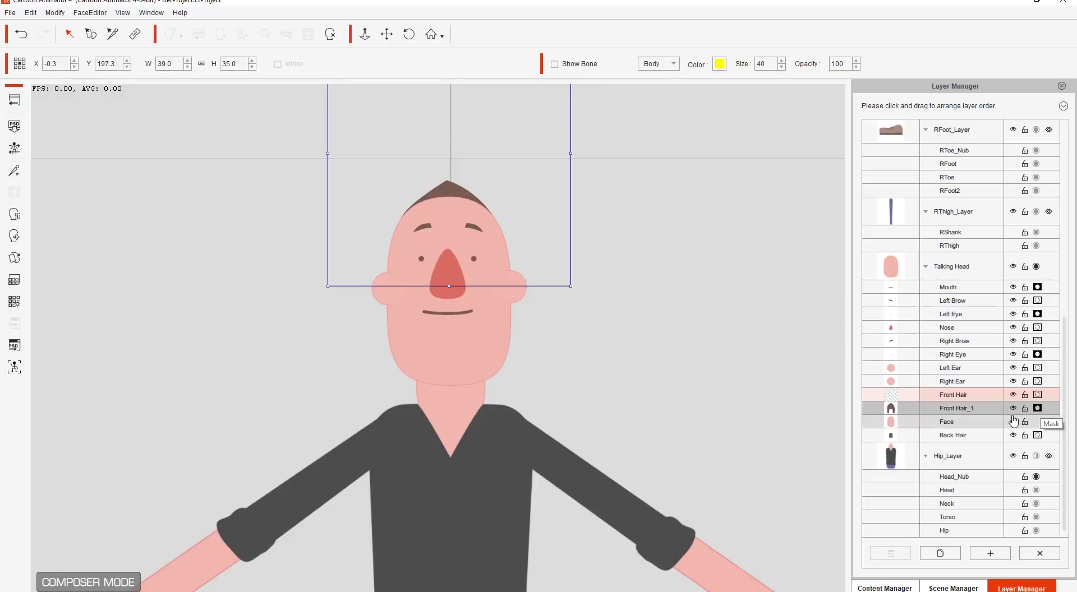
Select the Right Ear, Left Ear and Face sprites to check them
click(947, 381)
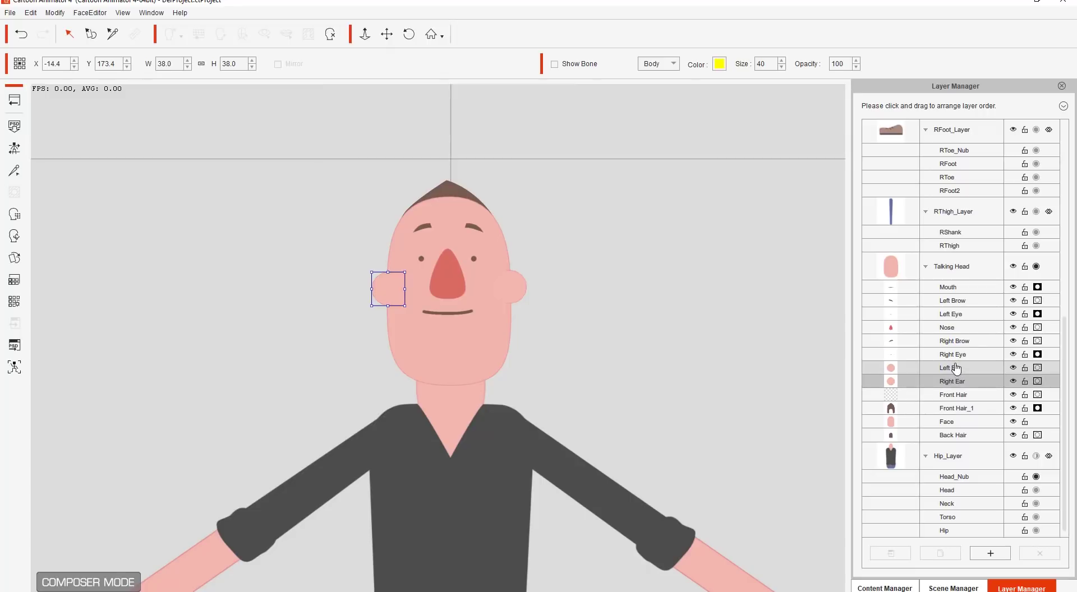
click(950, 368)
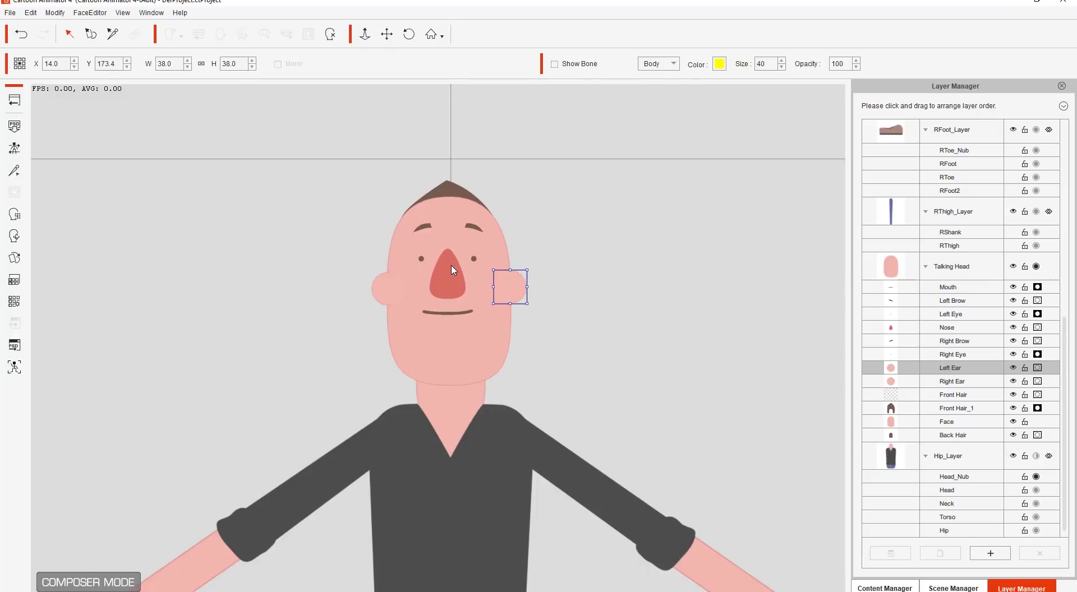
click(477, 342)
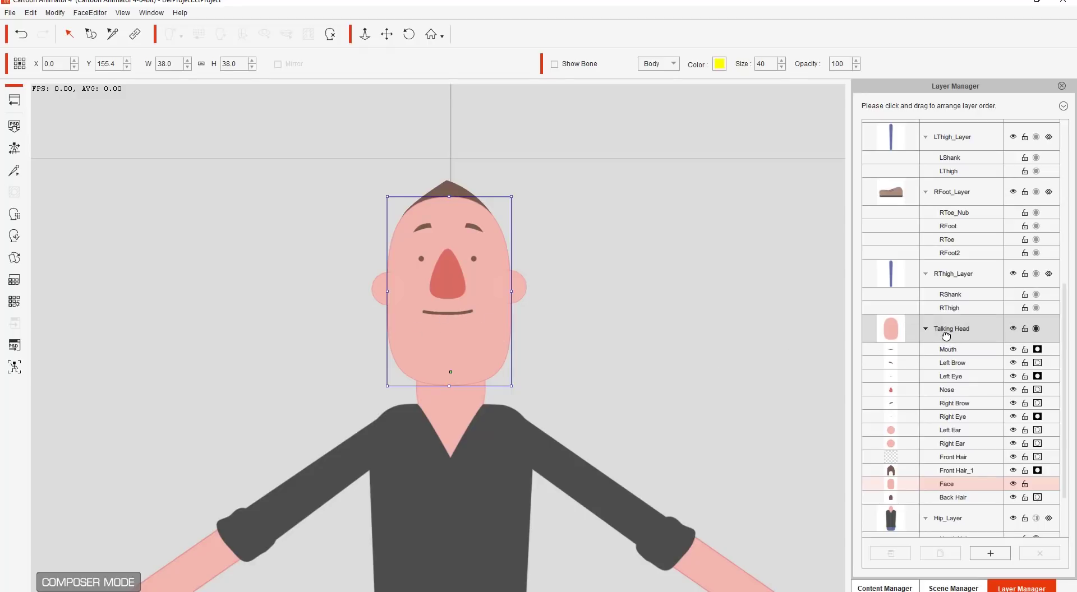
Export head and body as one PSD at image scale 3.7 and launch it in Photoshop, accepting vector conversion
click(15, 345)
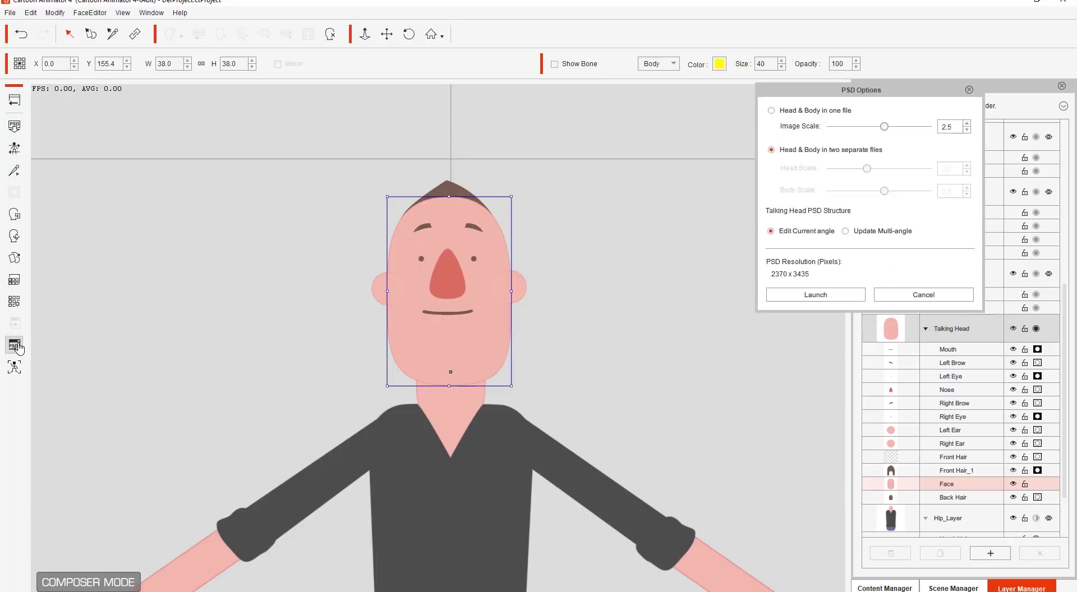
click(784, 112)
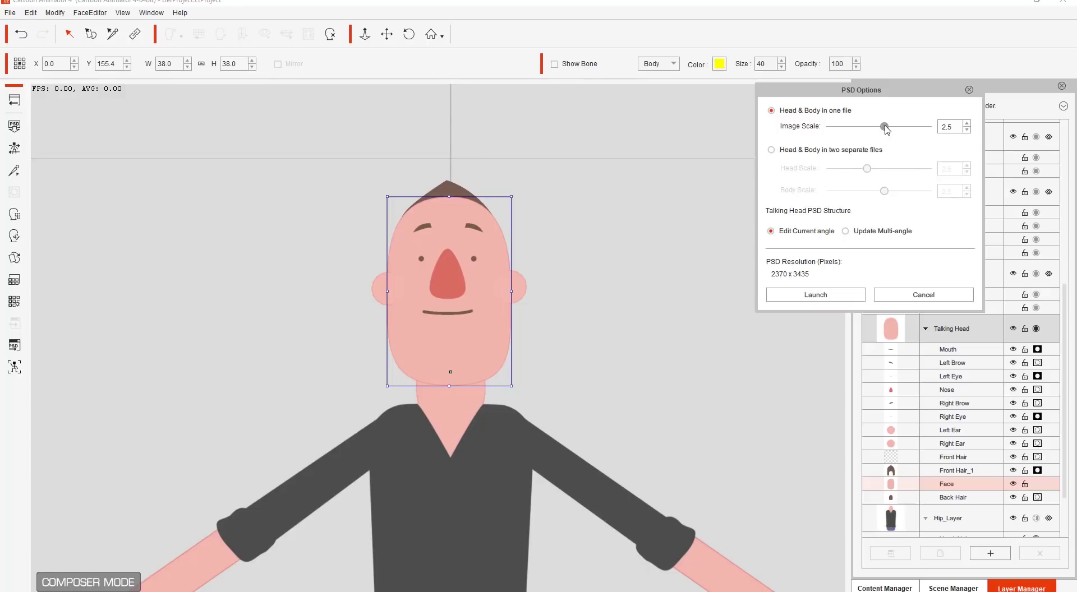
drag(885, 127, 951, 127)
click(815, 297)
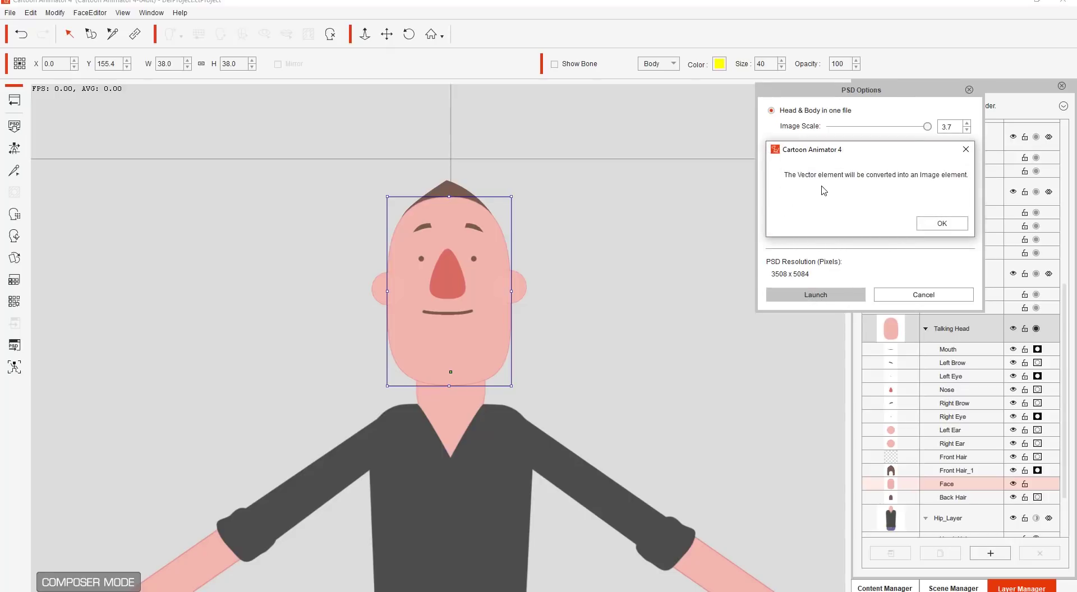
click(936, 223)
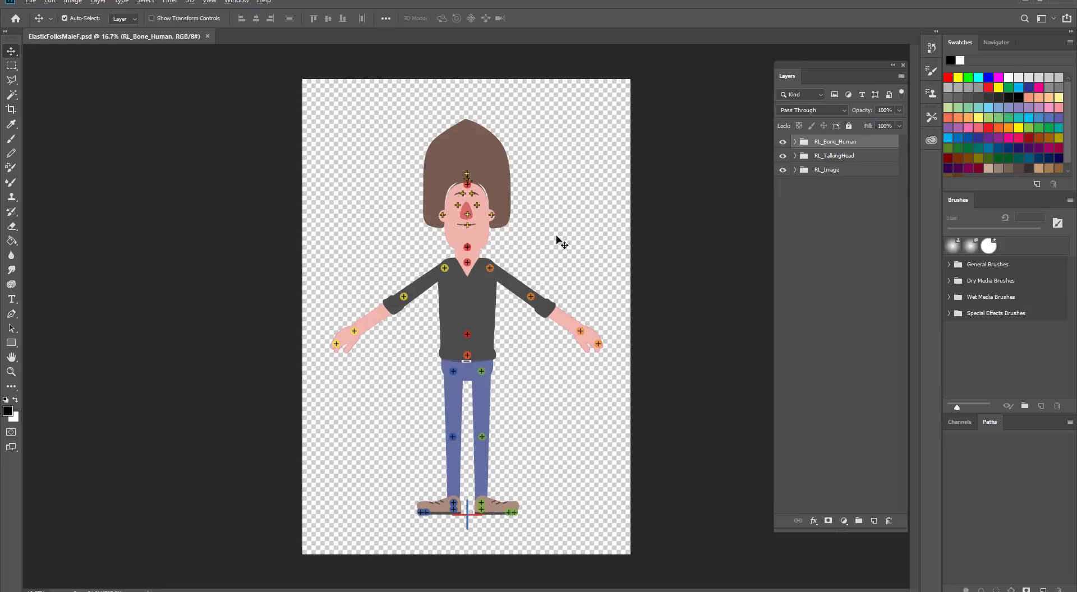
Zoom in, select img_group_LArm from the arm's context menu, and pan to centre the face
scroll(560, 243, up, 5)
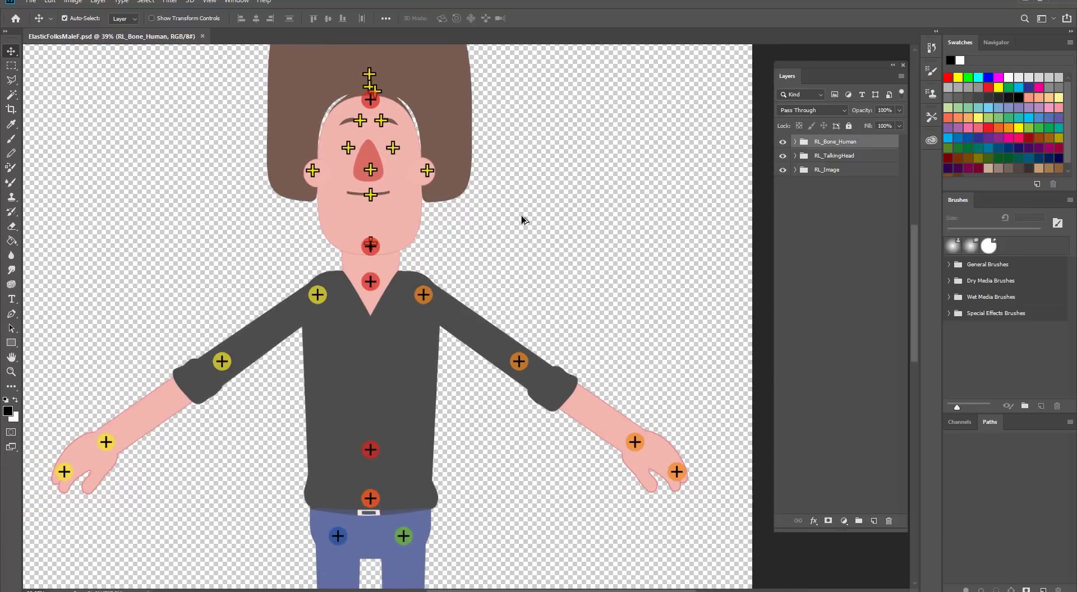
right_click(546, 221)
click(561, 230)
drag(532, 221, 584, 319)
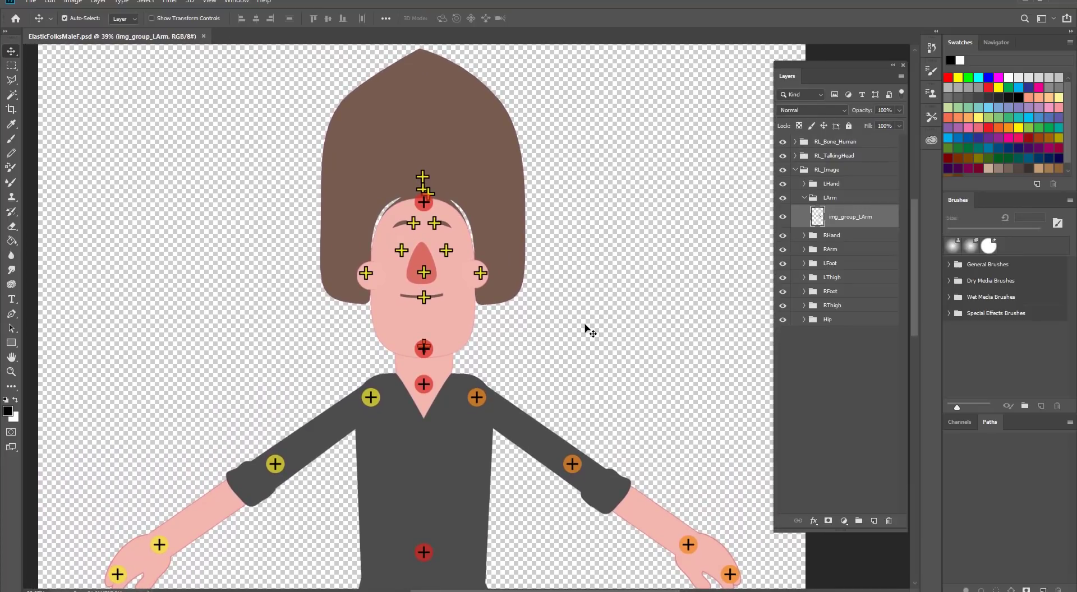
scroll(581, 297, up, 2)
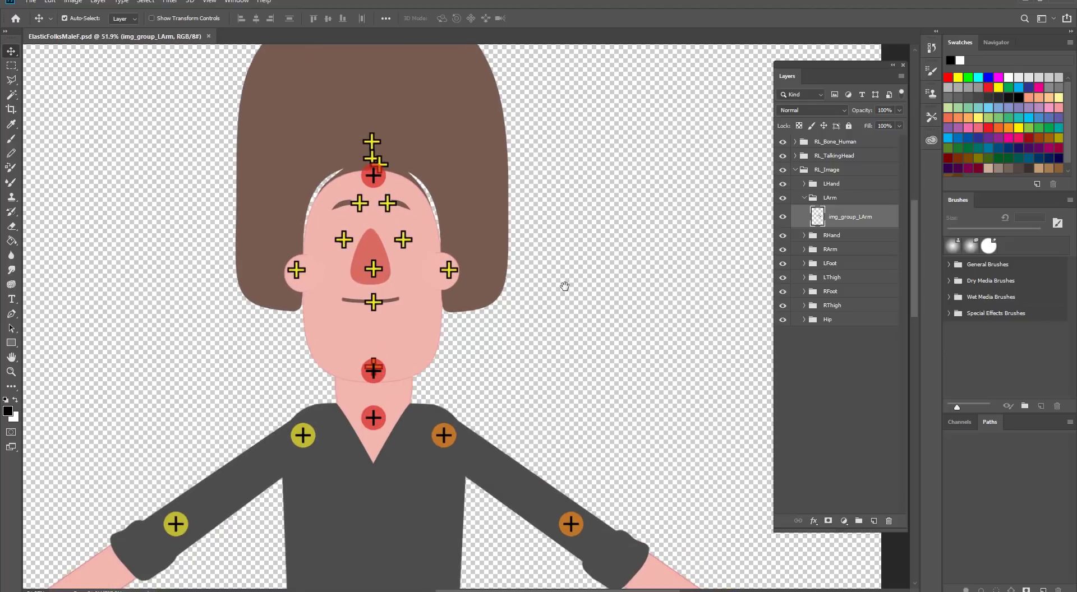
drag(565, 286, 611, 322)
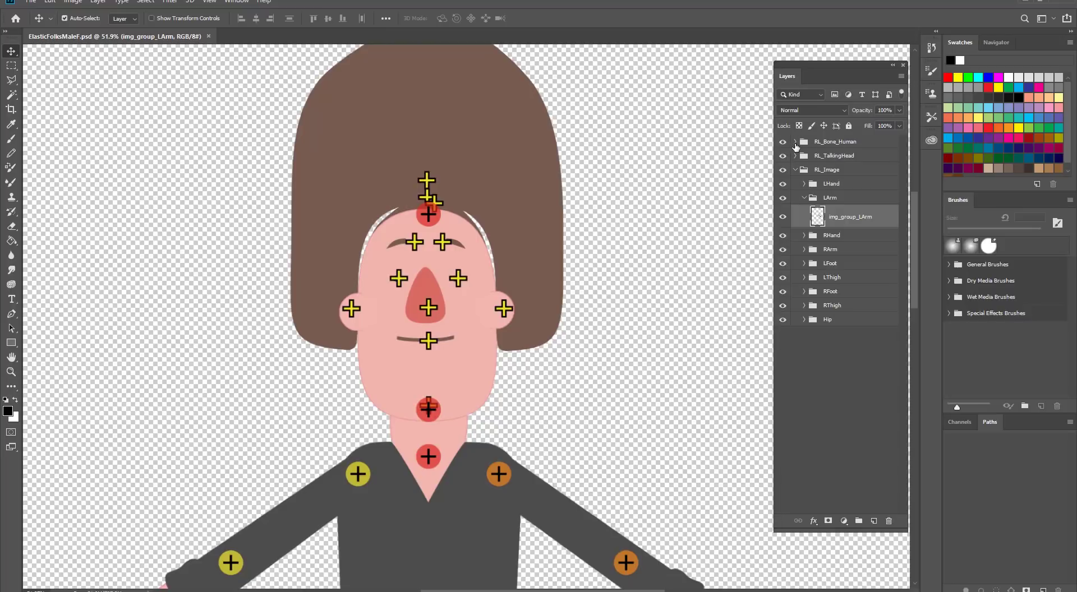
Toggle RL_Bone_Human's visibility off and on repeatedly to compare, leaving the bone markers shown
click(795, 142)
click(795, 142)
click(783, 142)
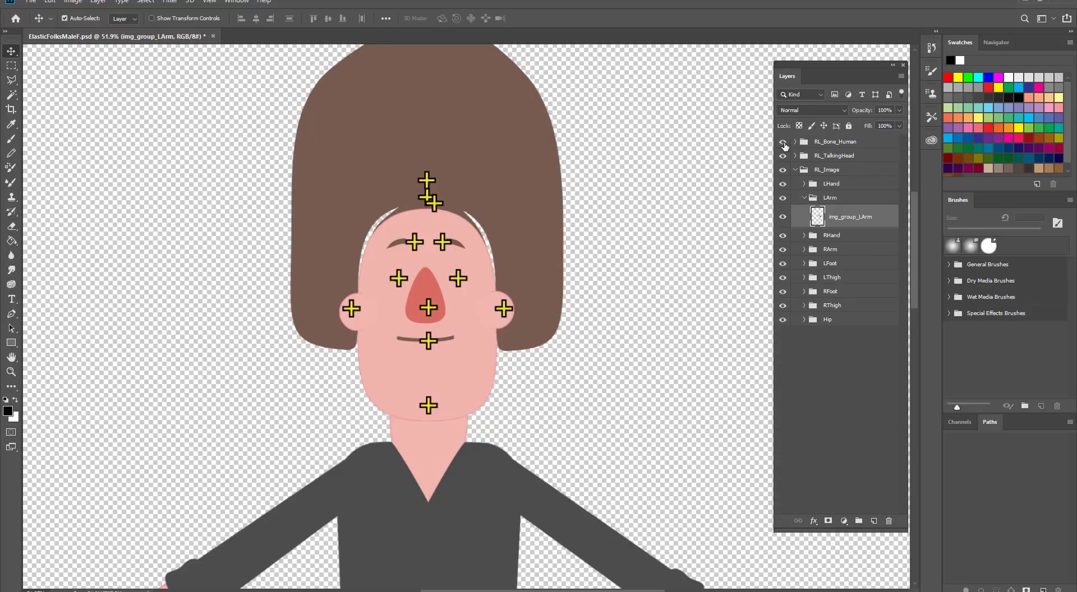
click(783, 143)
click(783, 143)
click(783, 142)
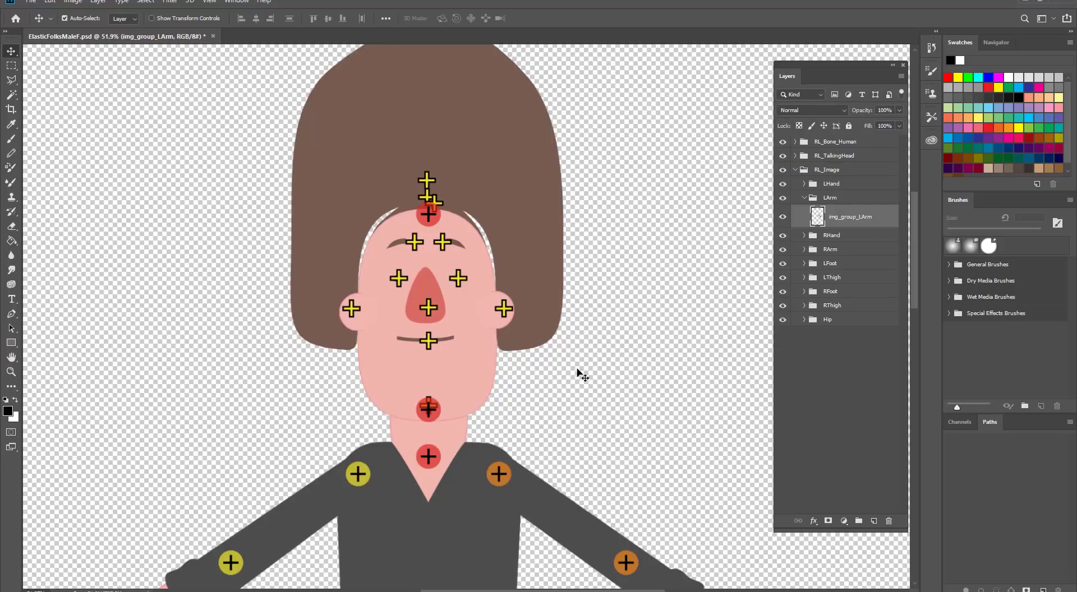
scroll(605, 361, down, 1)
scroll(604, 361, down, 1)
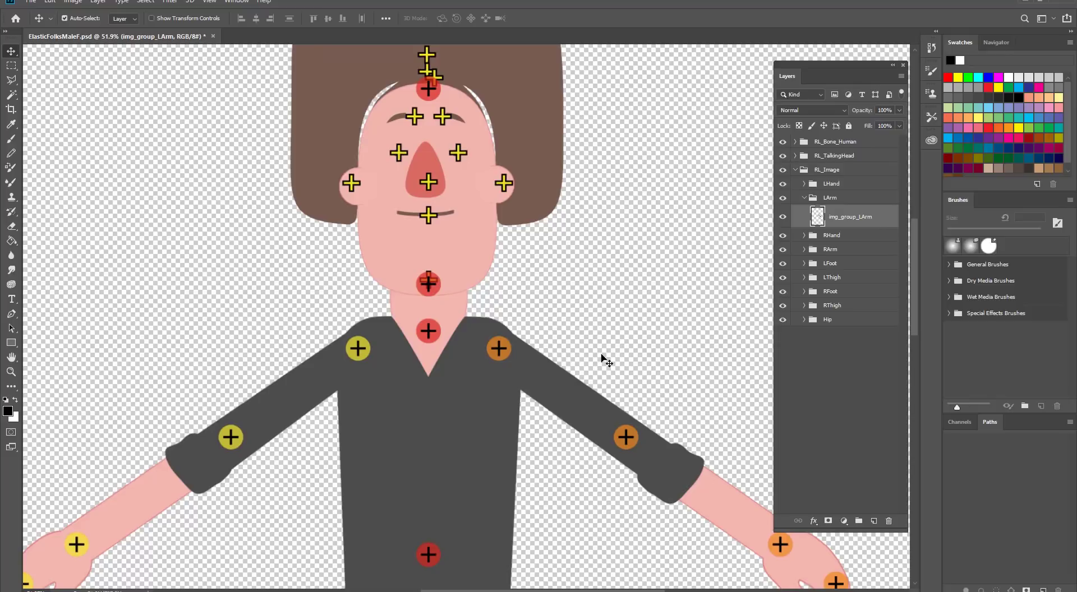
scroll(605, 360, down, 5)
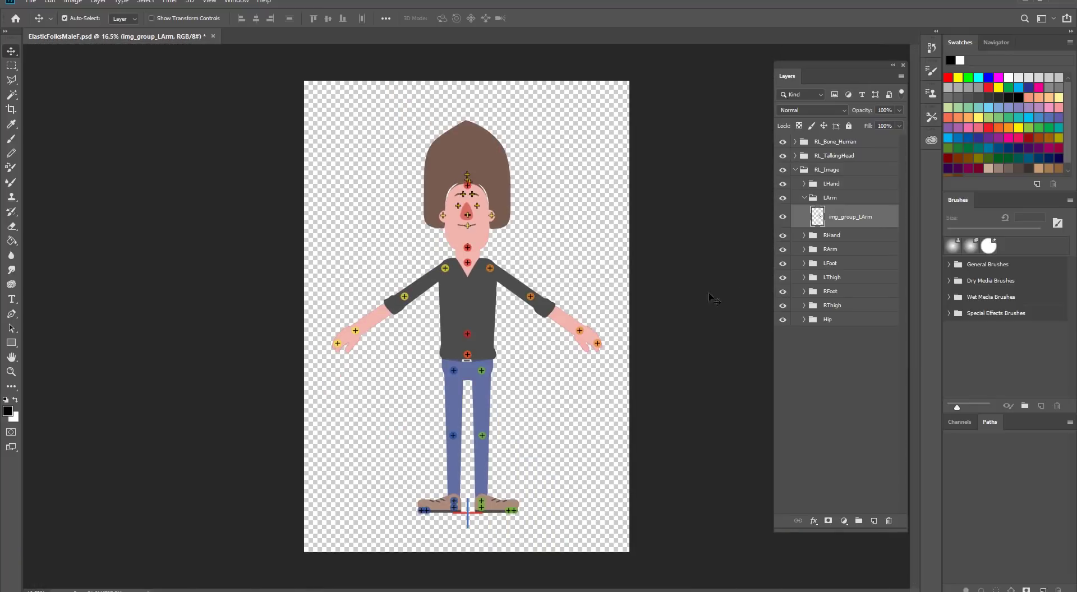
click(783, 142)
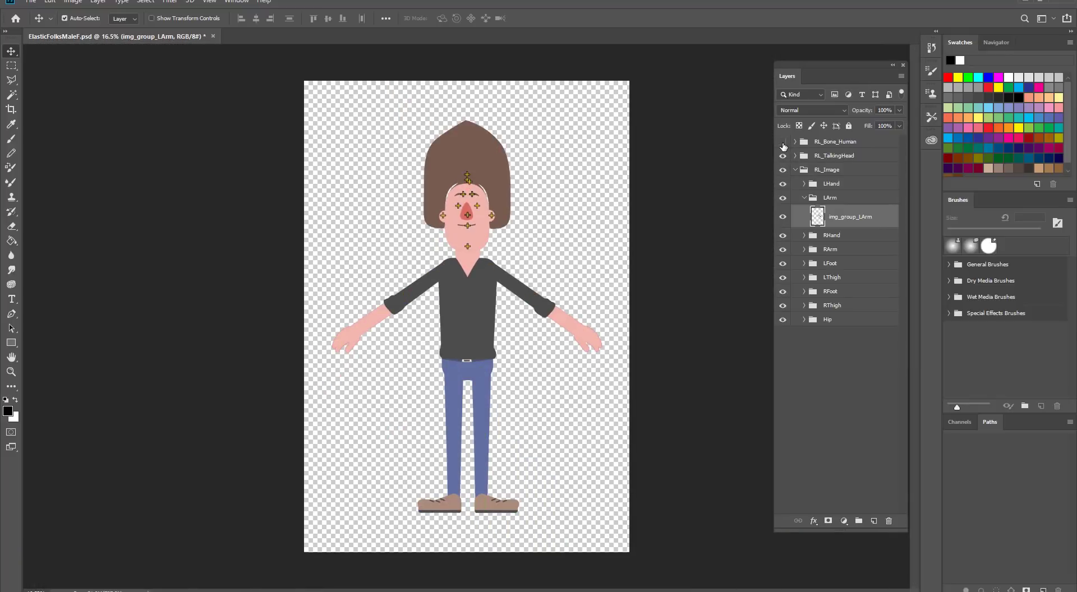
click(783, 141)
click(783, 143)
click(783, 143)
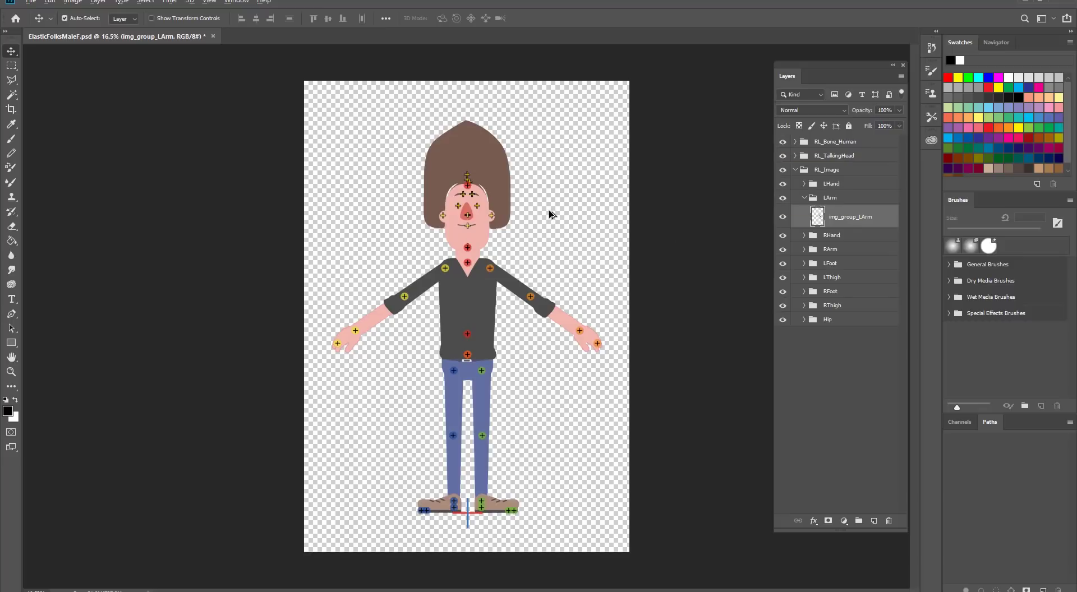
scroll(549, 215, up, 5)
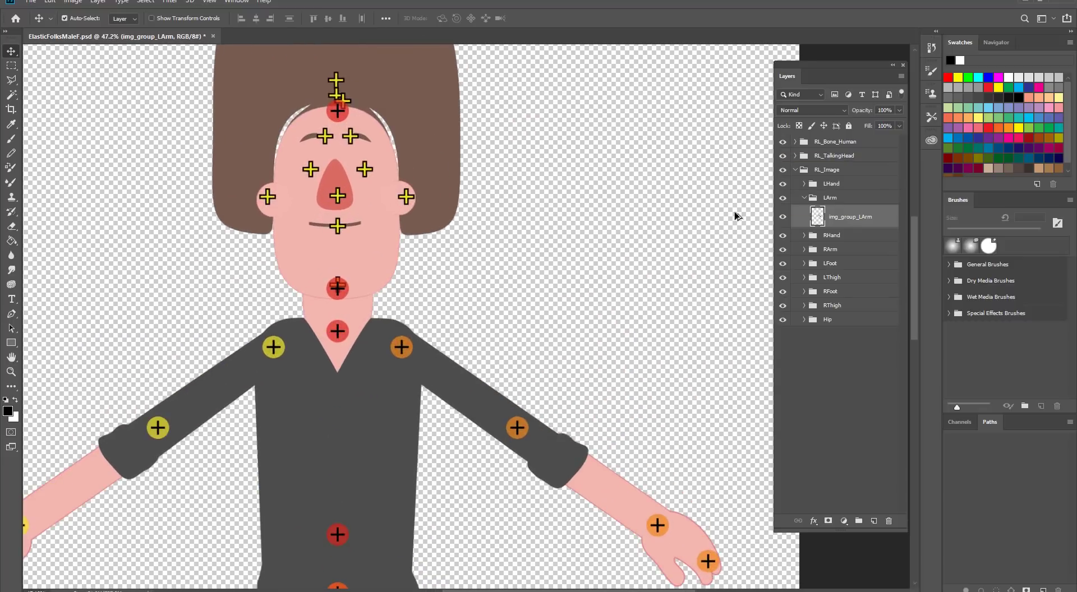
click(783, 156)
click(783, 155)
click(783, 156)
click(783, 156)
click(783, 170)
click(783, 170)
click(783, 184)
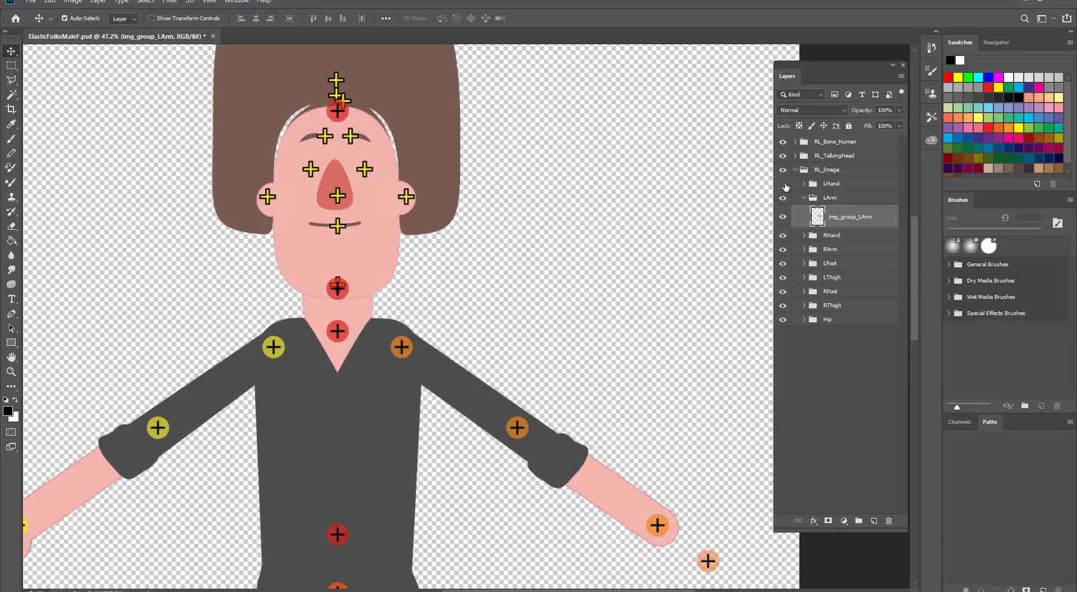
click(783, 184)
click(783, 198)
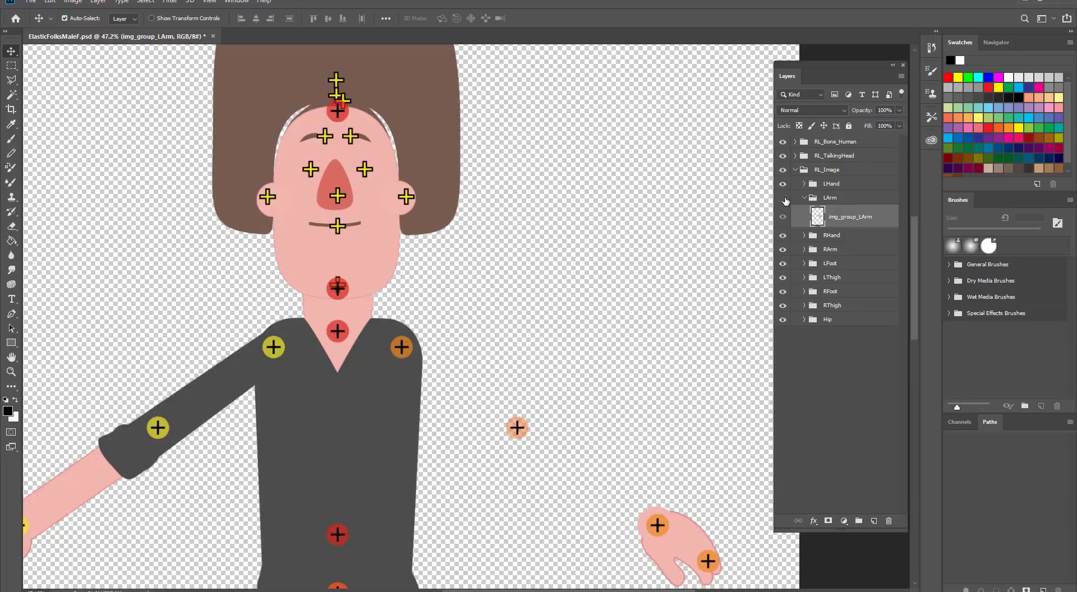
click(783, 198)
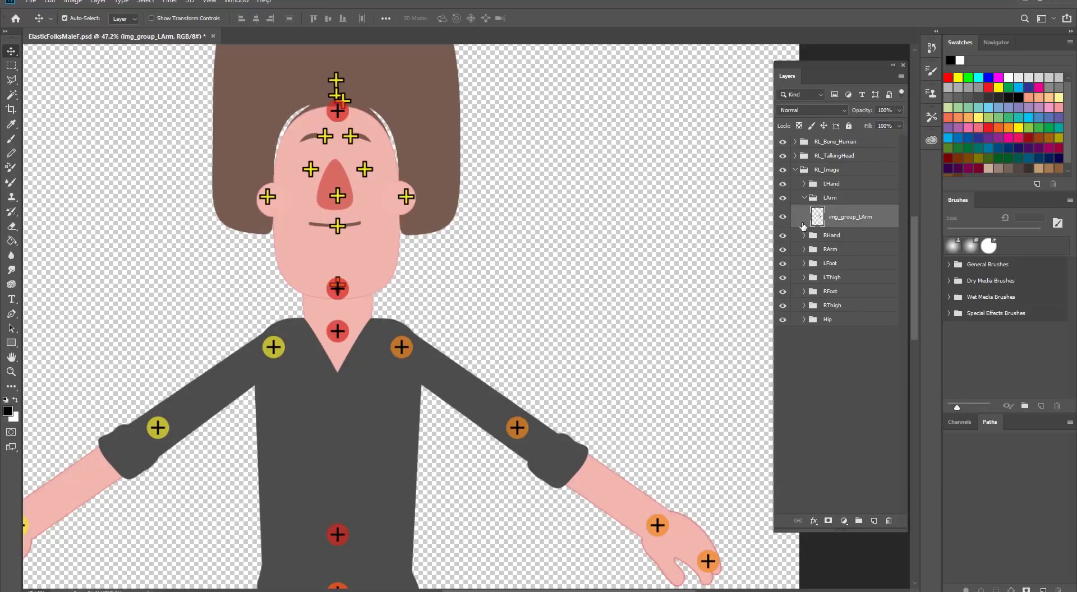
click(805, 236)
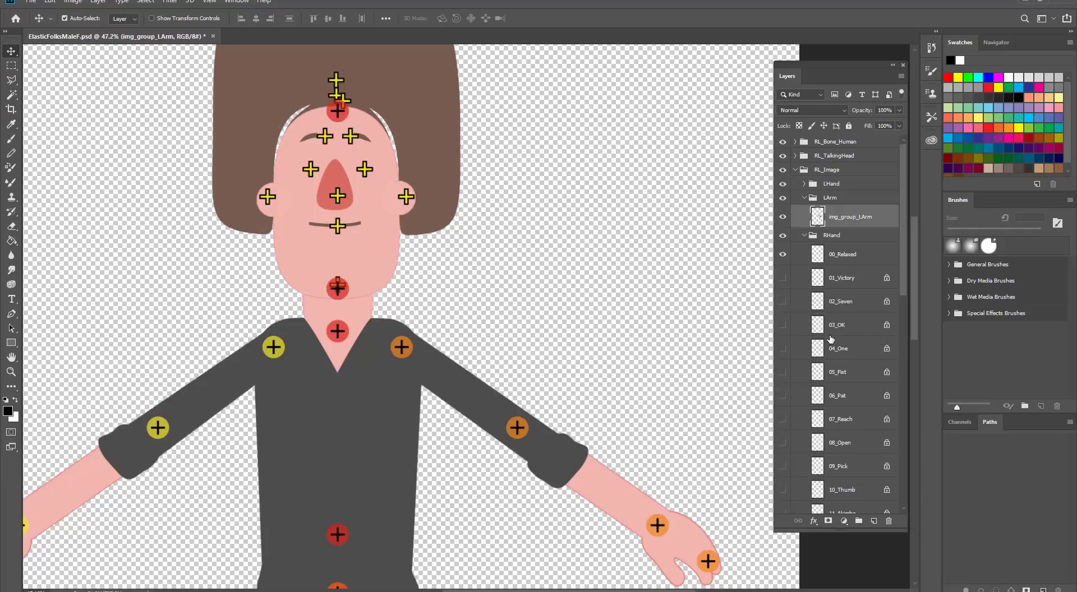
click(805, 236)
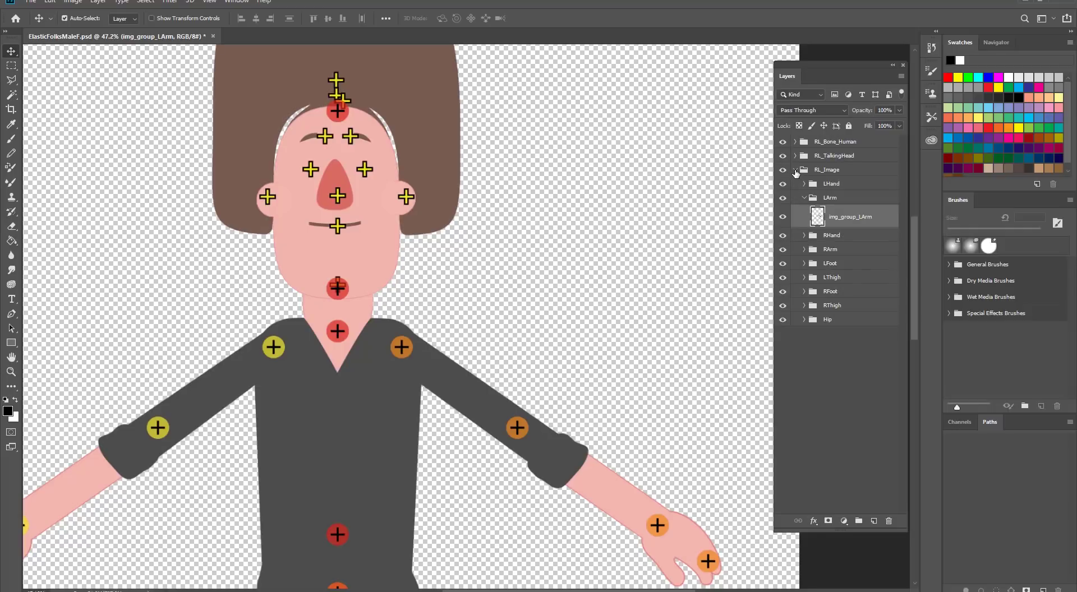
Expand RL_TalkingHead and HeadBone, hide the head and canvas bone markers, then collapse HeadBone
click(795, 170)
click(795, 157)
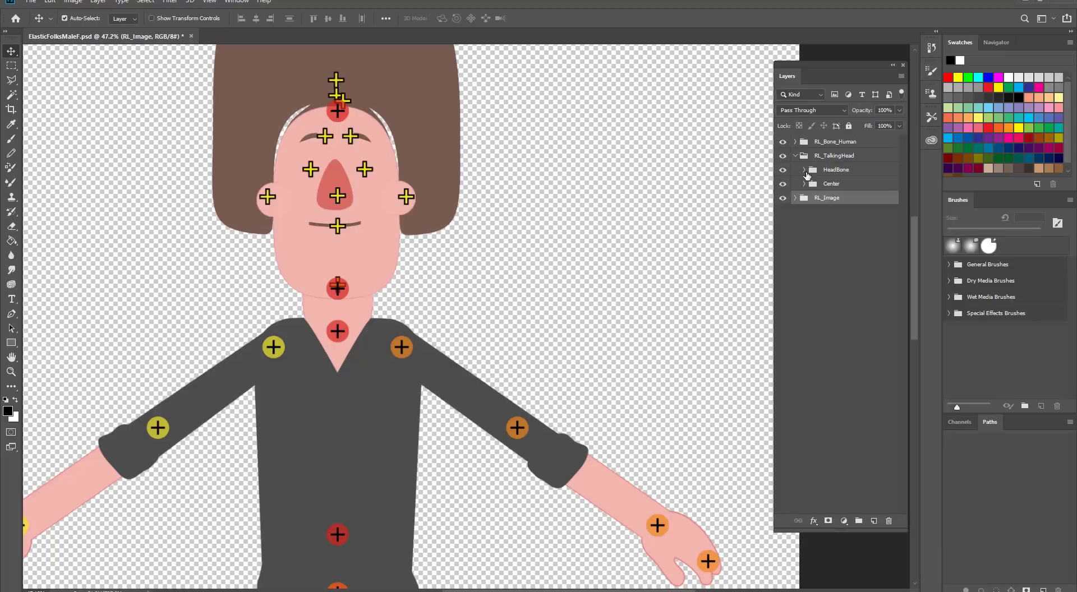
click(804, 170)
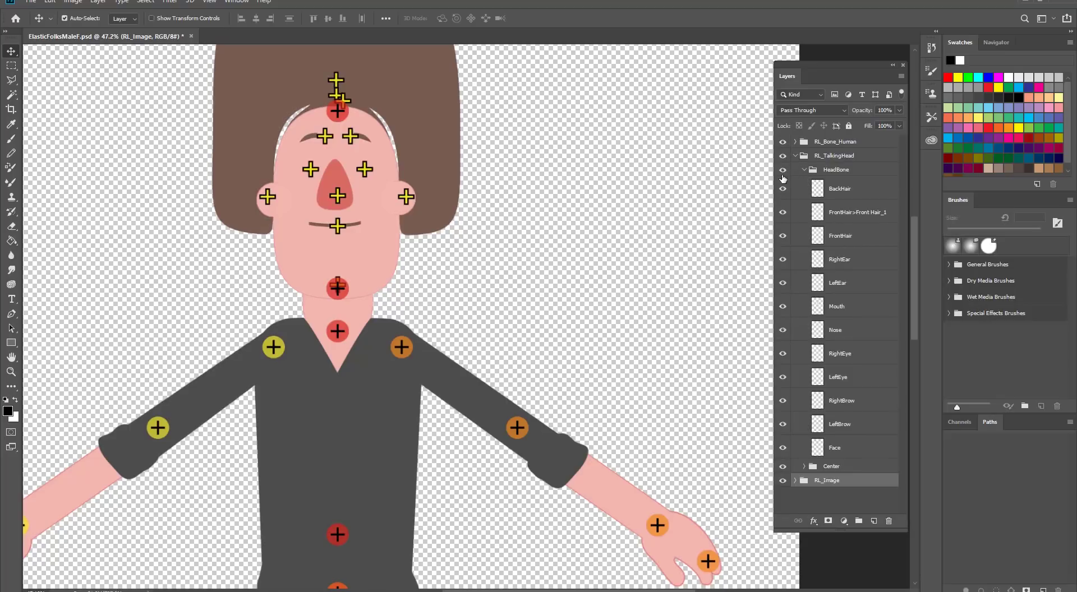
click(783, 171)
click(783, 171)
click(783, 172)
click(782, 171)
click(782, 171)
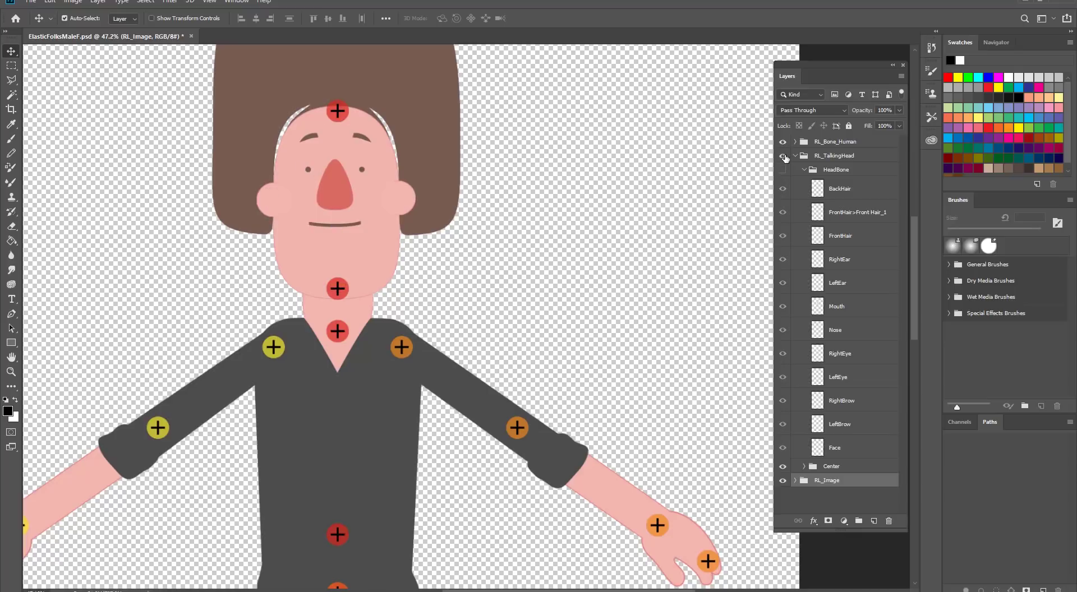
click(783, 144)
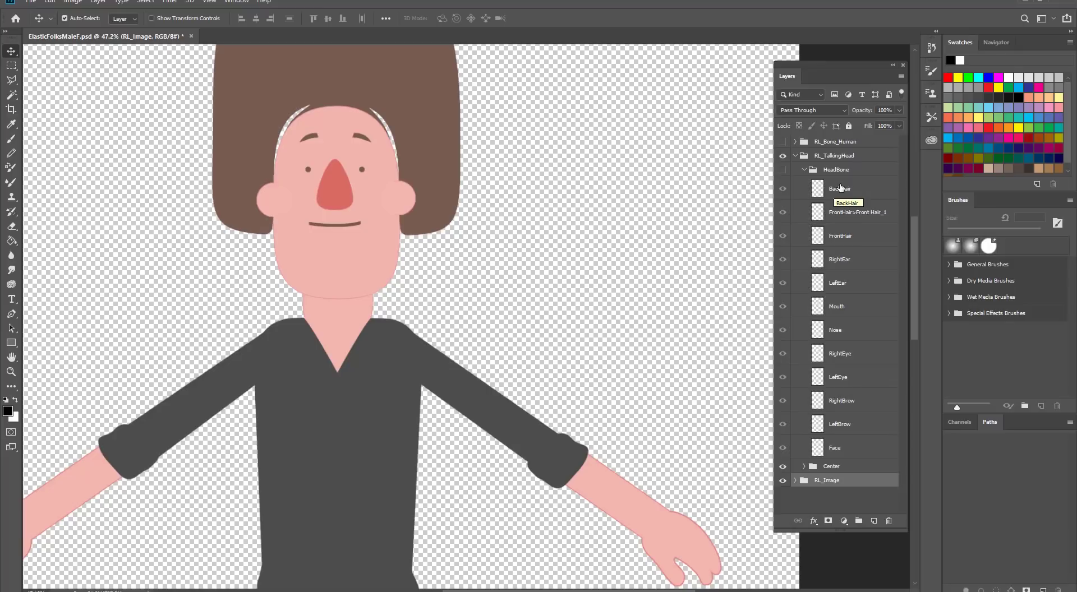
click(804, 170)
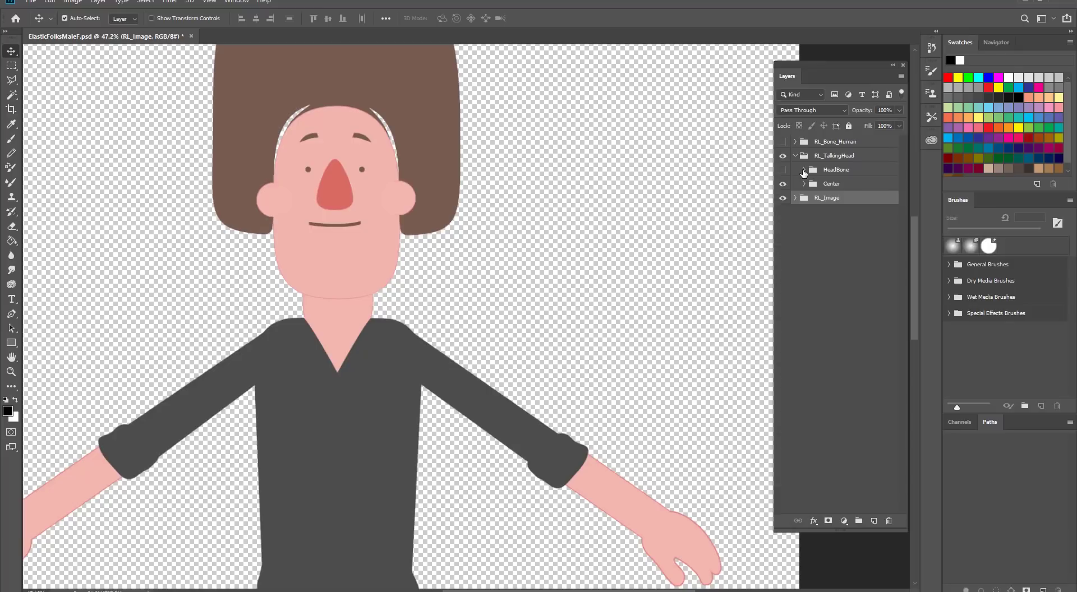
Select and expand the Center group, peeking into LeftEye, RightBrow and RightEye and checking eye and nose layers
click(828, 188)
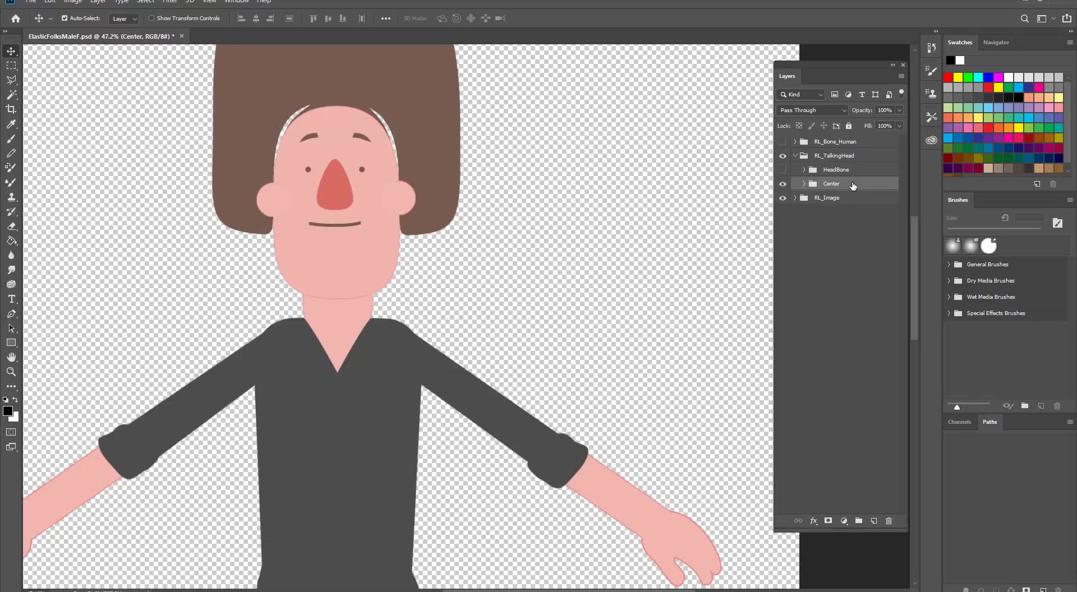
click(804, 184)
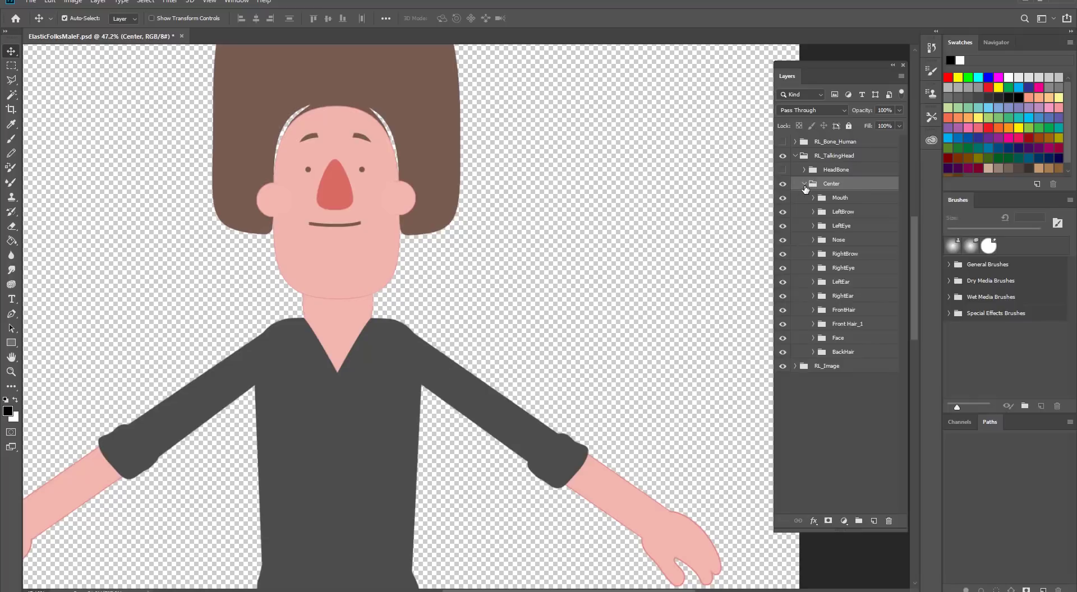
click(813, 226)
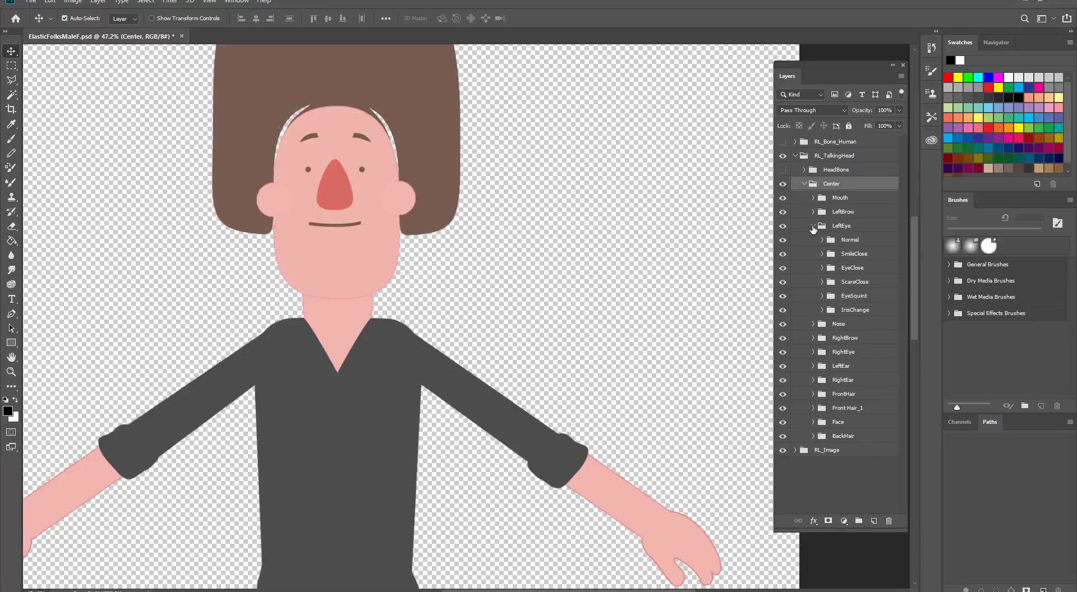
click(812, 226)
click(814, 254)
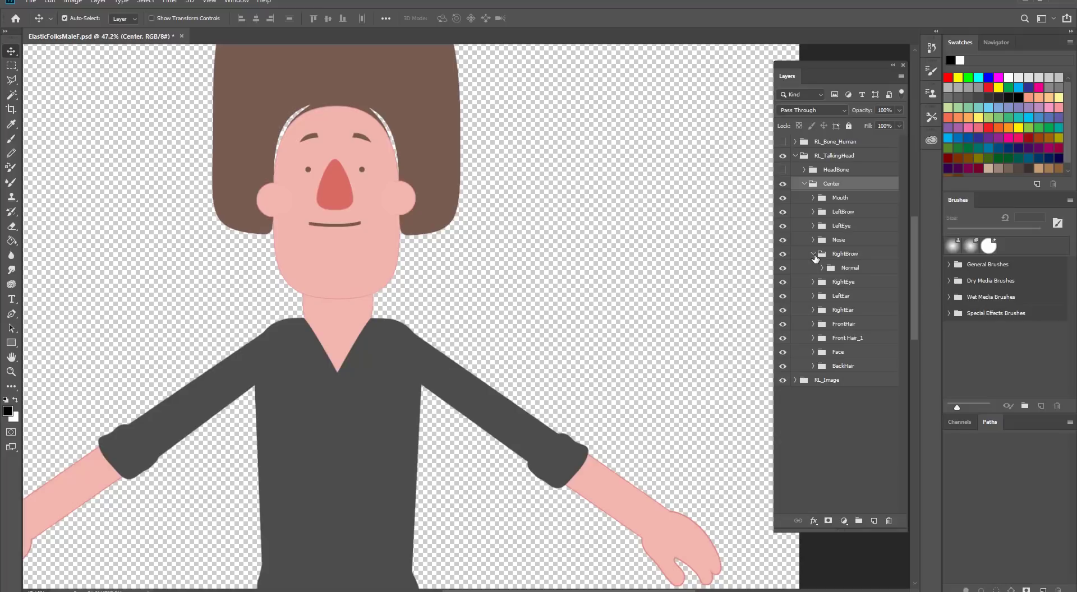
click(814, 254)
click(813, 269)
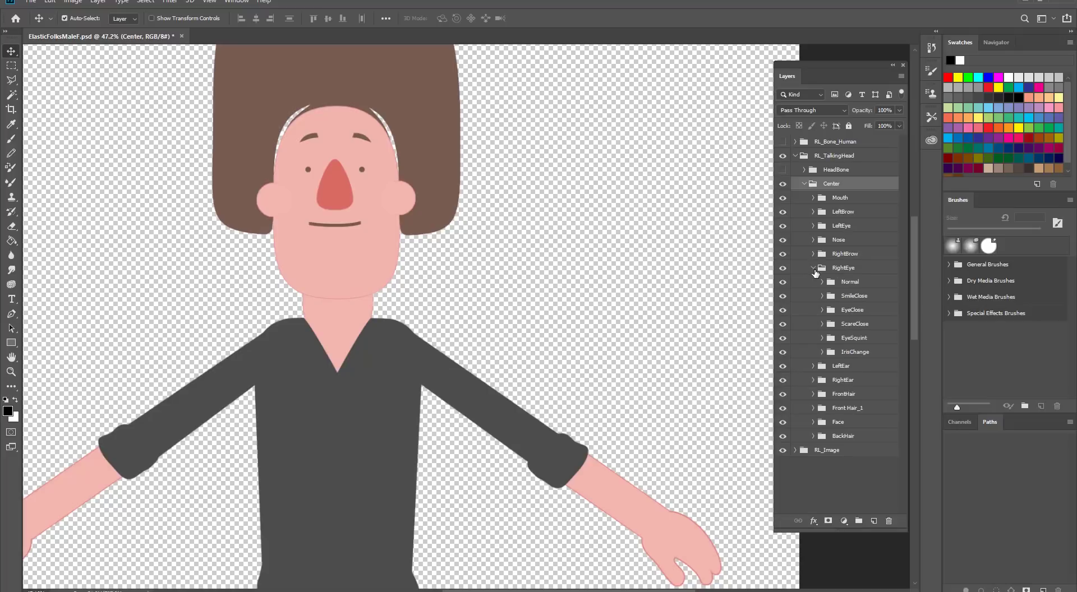
click(783, 268)
click(782, 268)
click(782, 240)
click(782, 240)
click(814, 268)
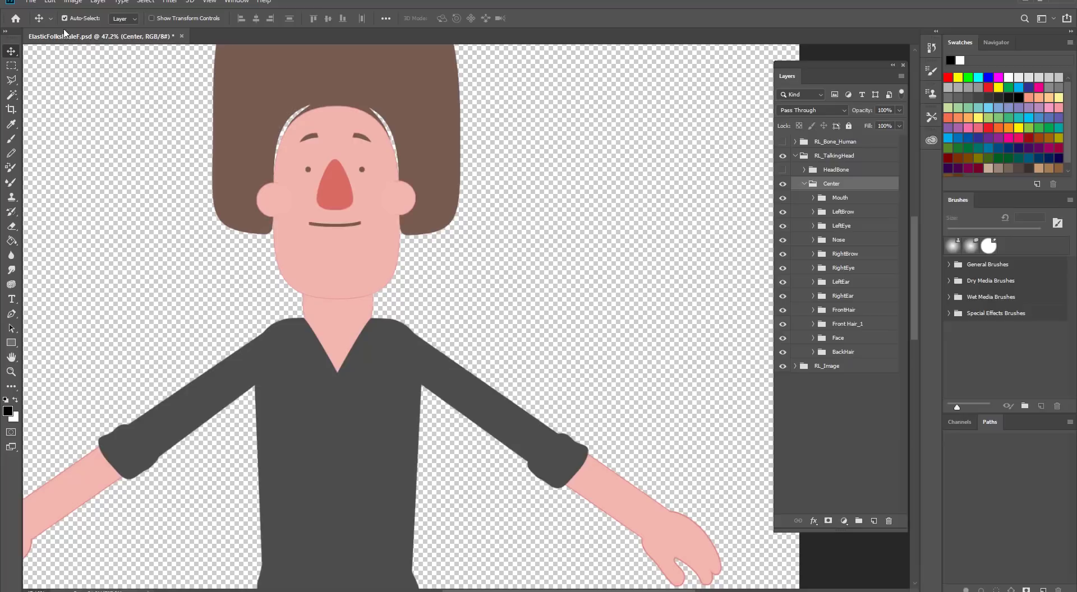
Open Source_Elastic Folks_Male_F.psd from recent files and select the R_Blush through Chin layers
click(33, 5)
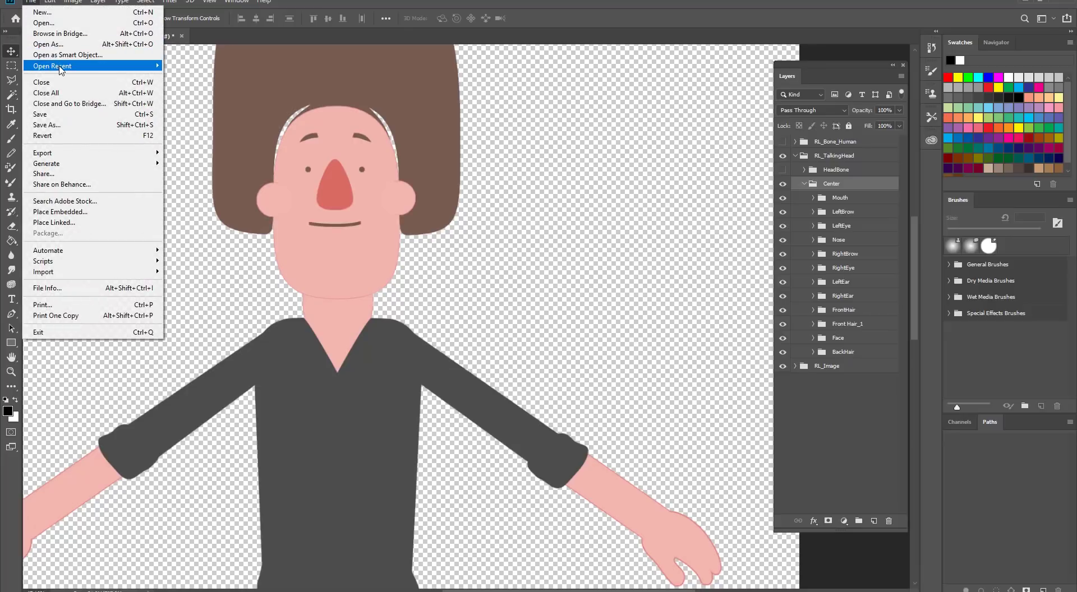
mouse_move(113, 64)
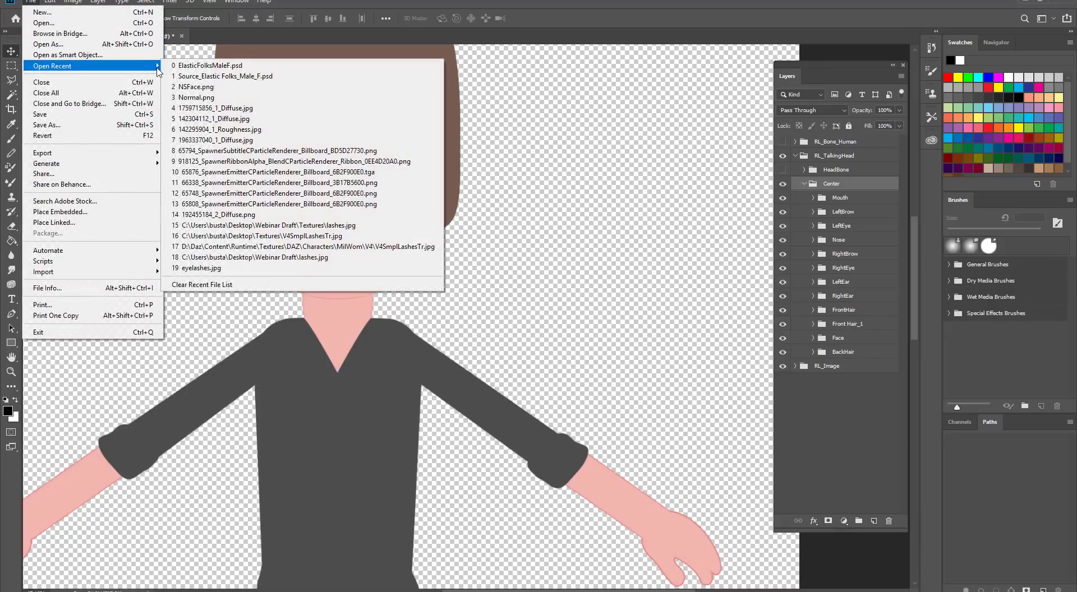
click(222, 76)
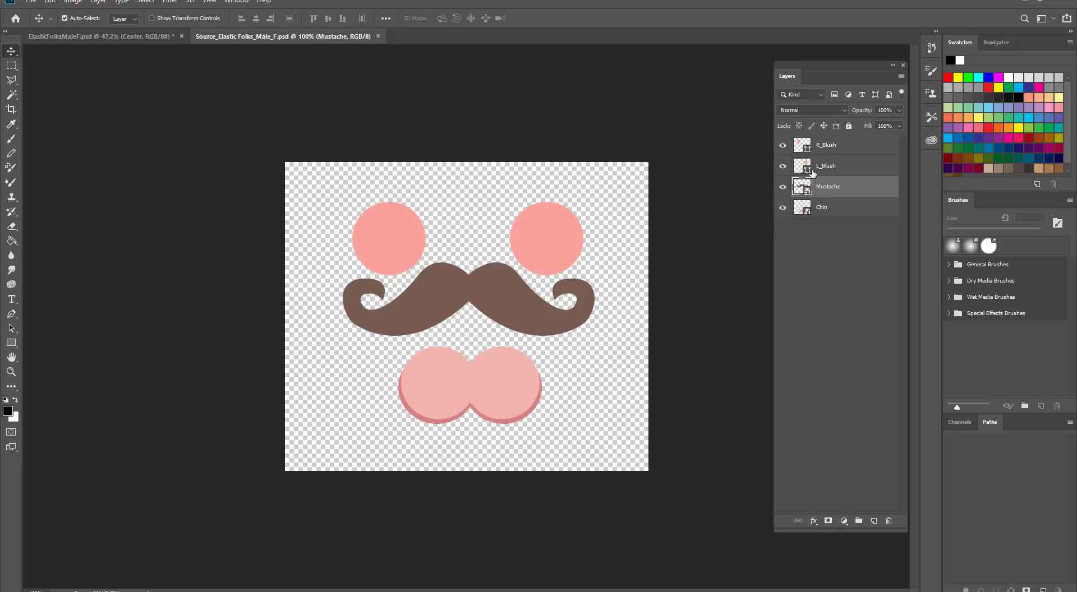
click(830, 152)
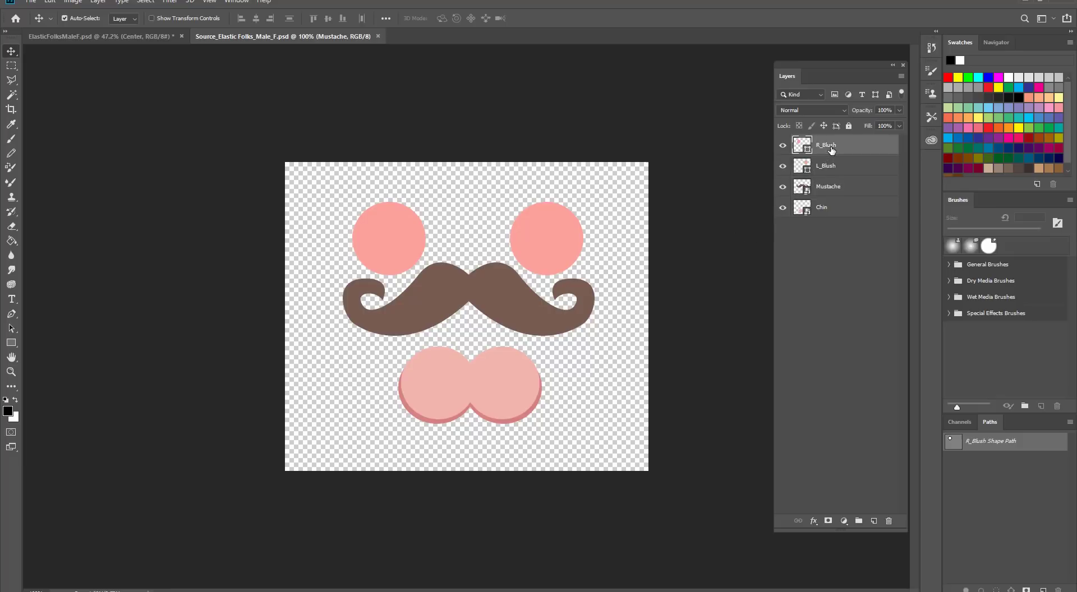
shift+click(830, 209)
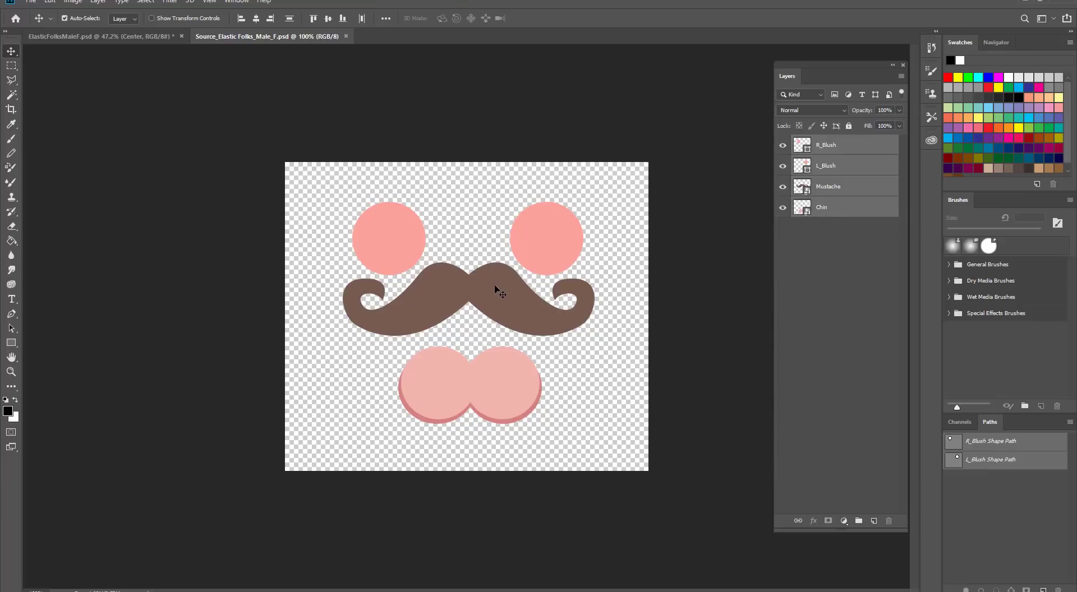
Drag the four face-part layers into ElasticFolksMaleF and identify which blush is R_Blush and L_Blush
drag(501, 296, 336, 208)
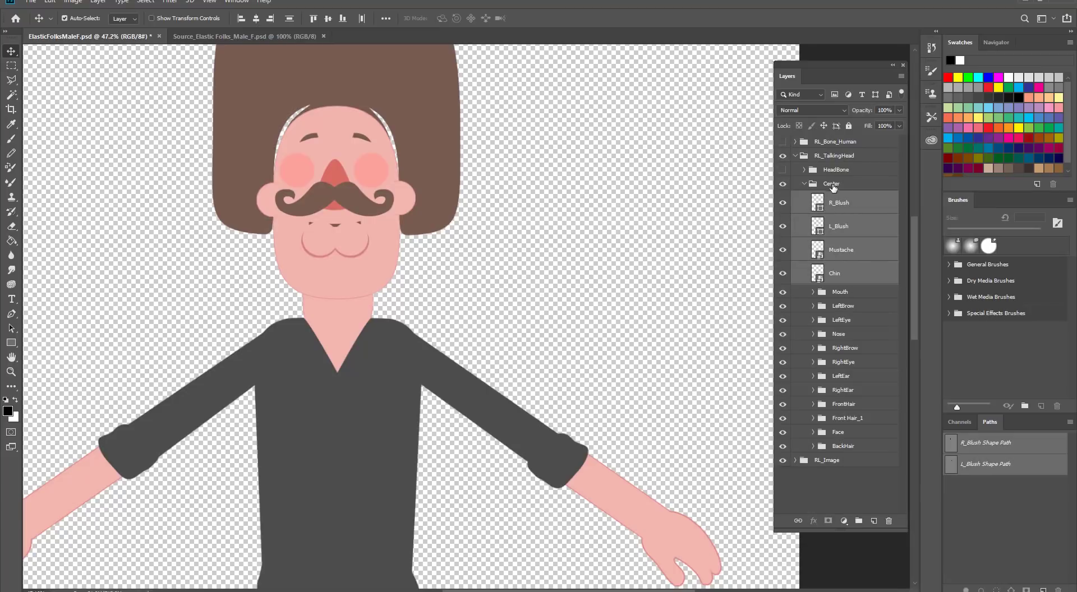
click(844, 210)
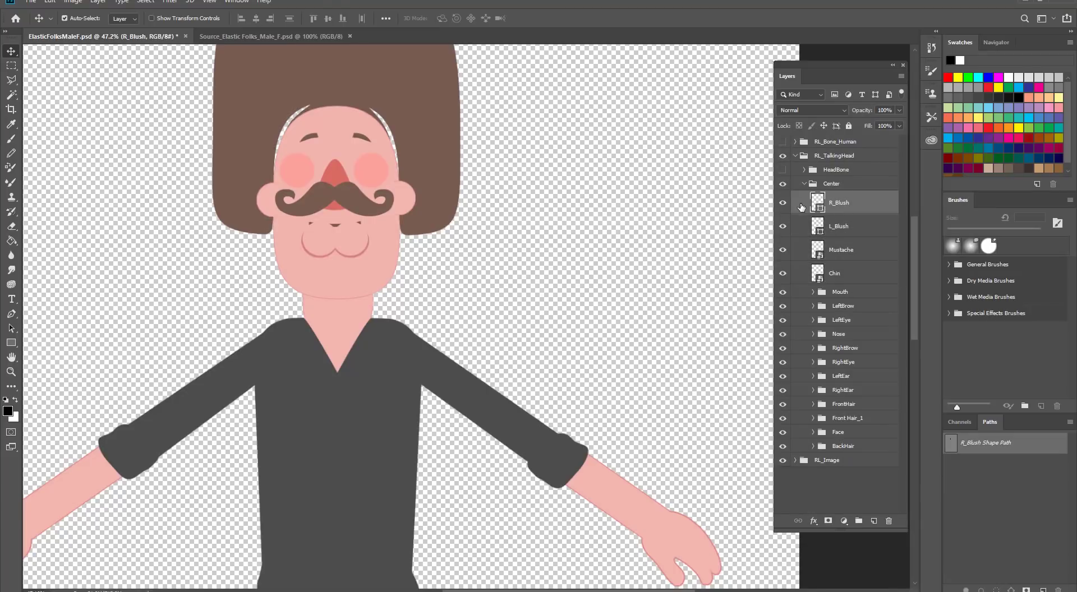
click(783, 203)
click(783, 203)
click(783, 227)
click(783, 227)
Position the chin on the jaw, the mustache under the nose and both blushes on the cheeks
click(353, 254)
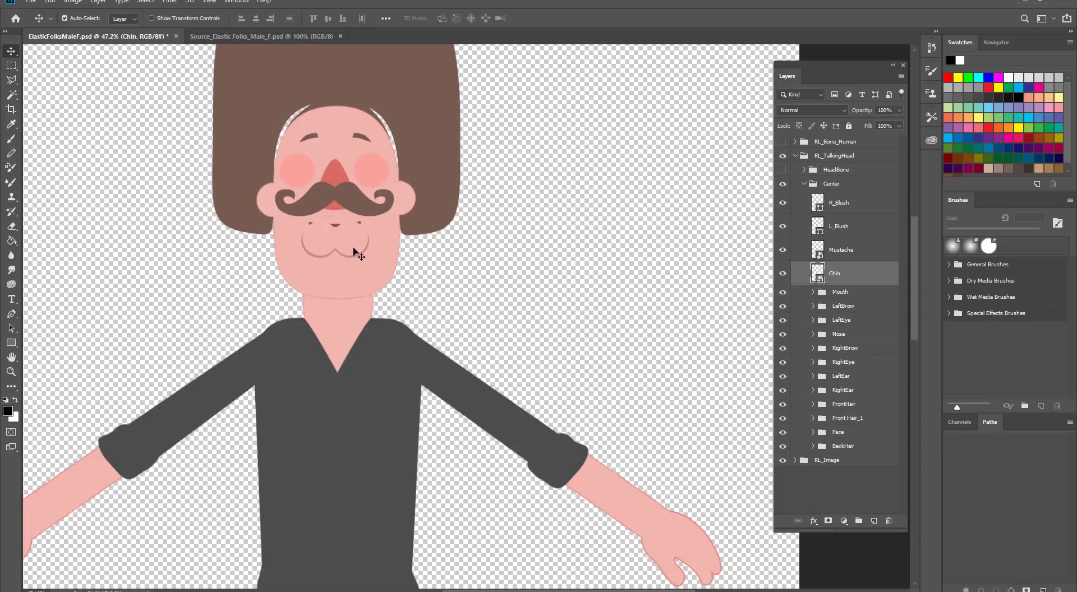
drag(354, 251, 356, 292)
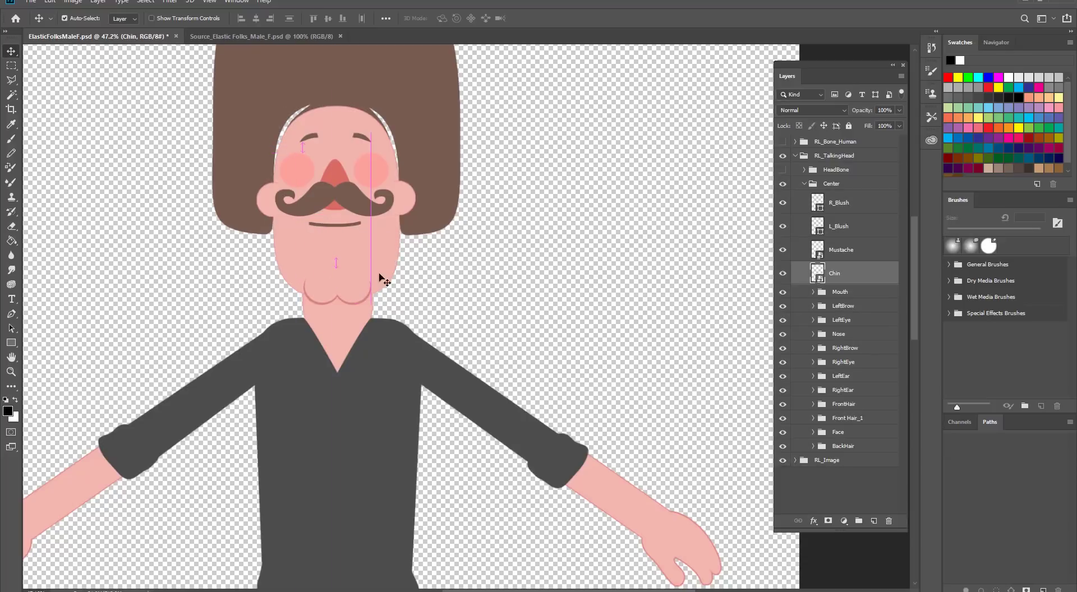
click(358, 206)
drag(358, 205, 358, 229)
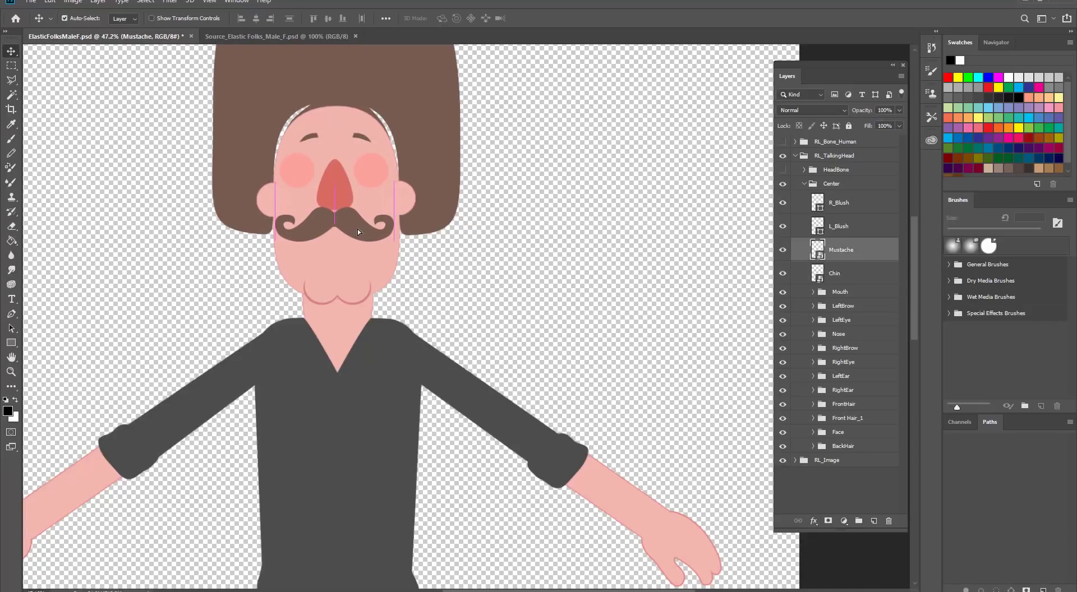
click(371, 178)
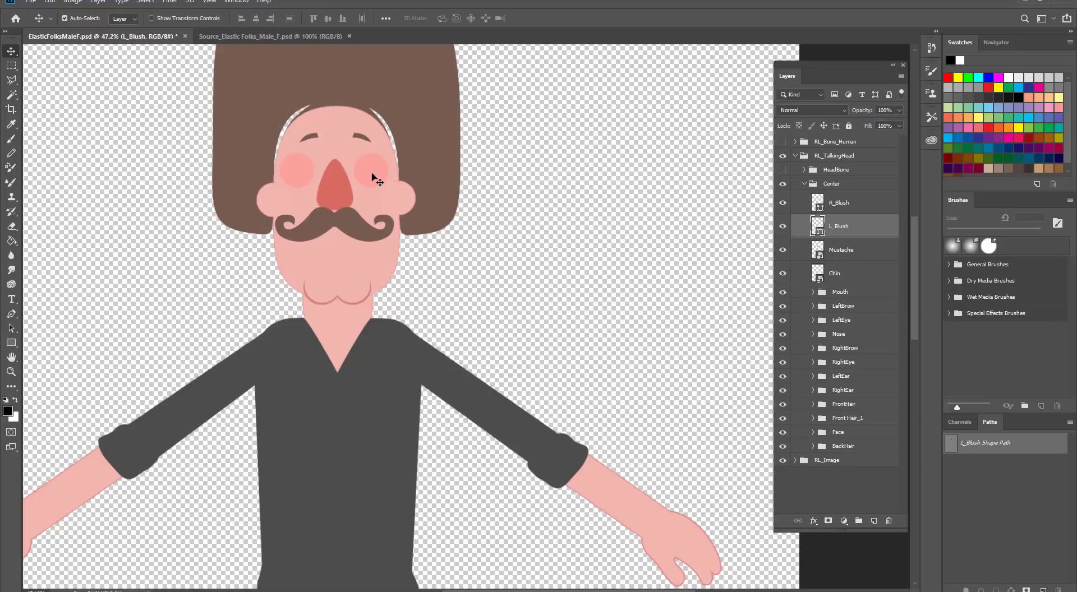
drag(372, 177, 373, 199)
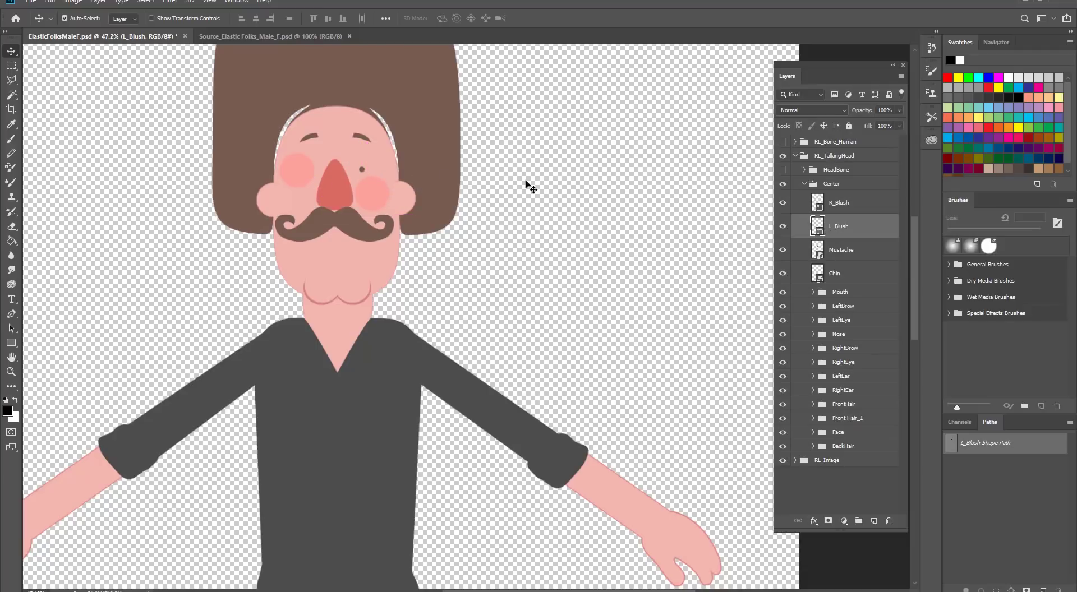
click(850, 203)
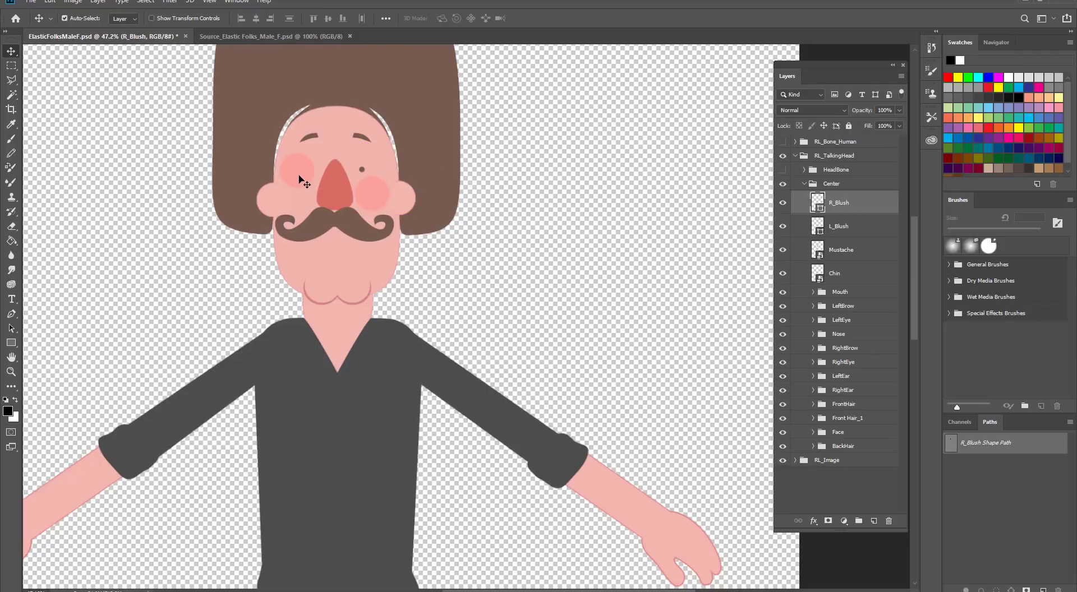
drag(299, 177, 296, 197)
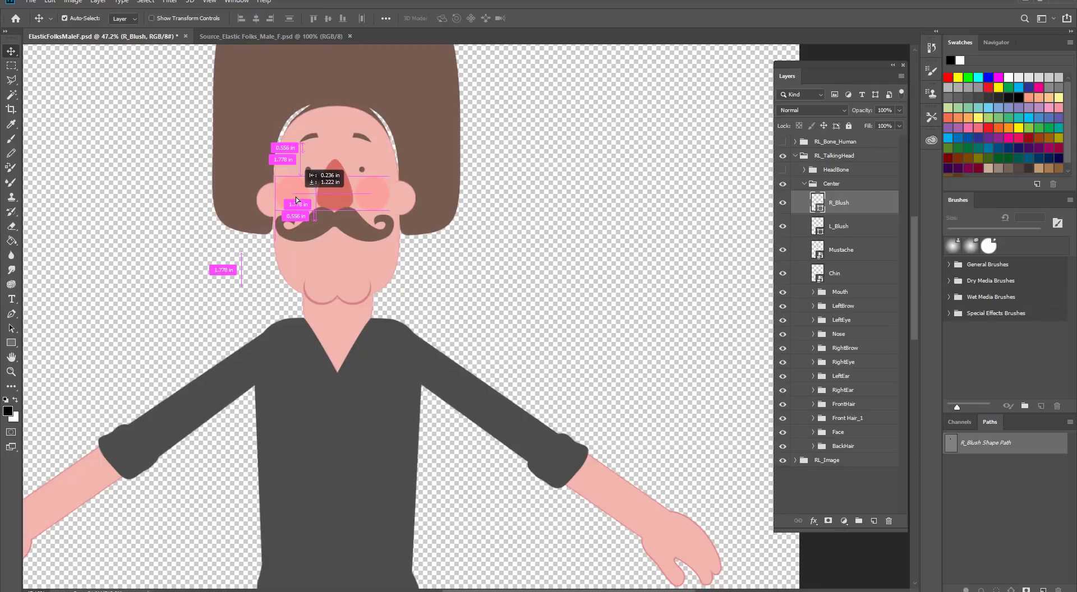
drag(298, 199, 298, 197)
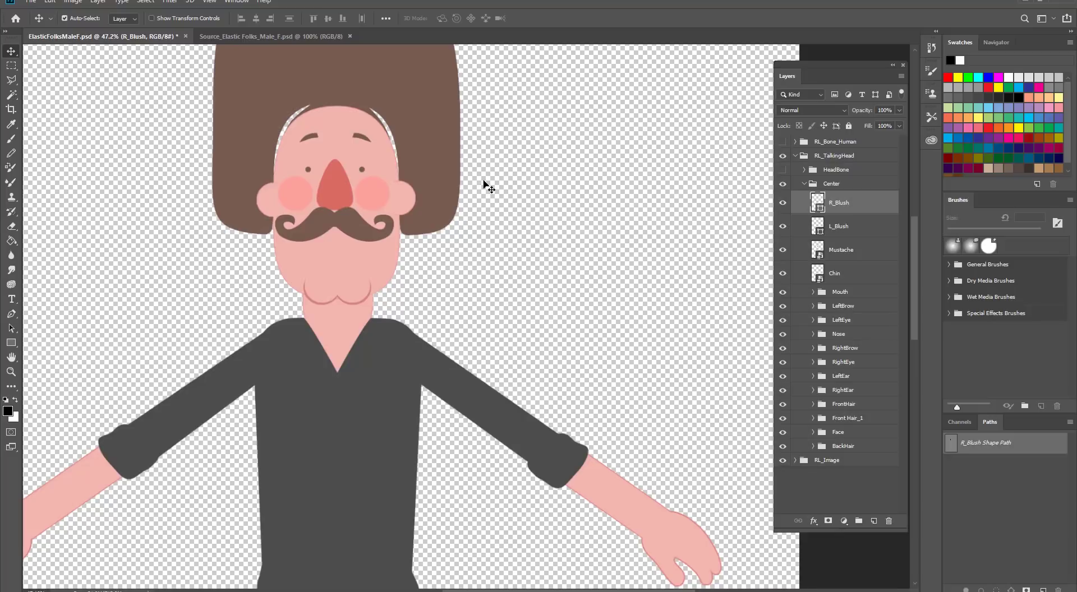
click(507, 146)
drag(507, 145, 566, 289)
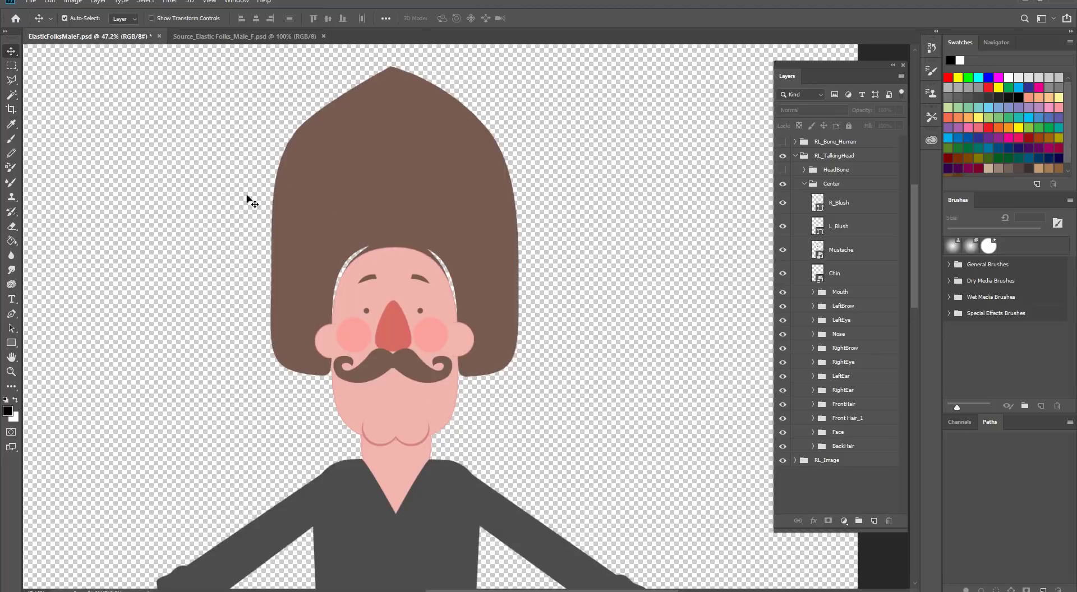
Save the character document and close Photoshop to return to Cartoon Animator
click(30, 2)
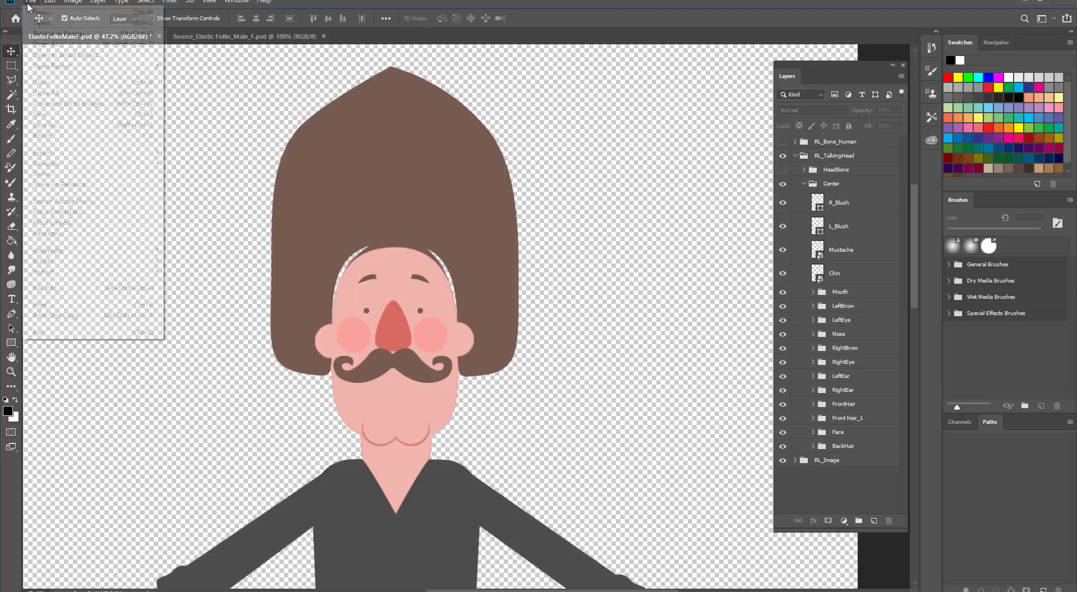
click(51, 115)
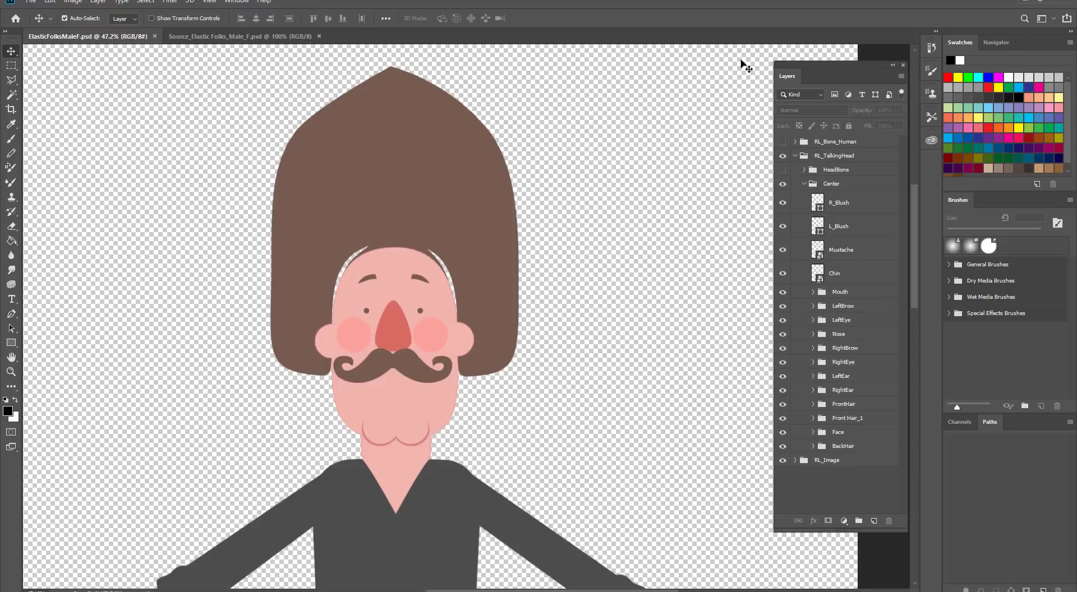
click(1064, 4)
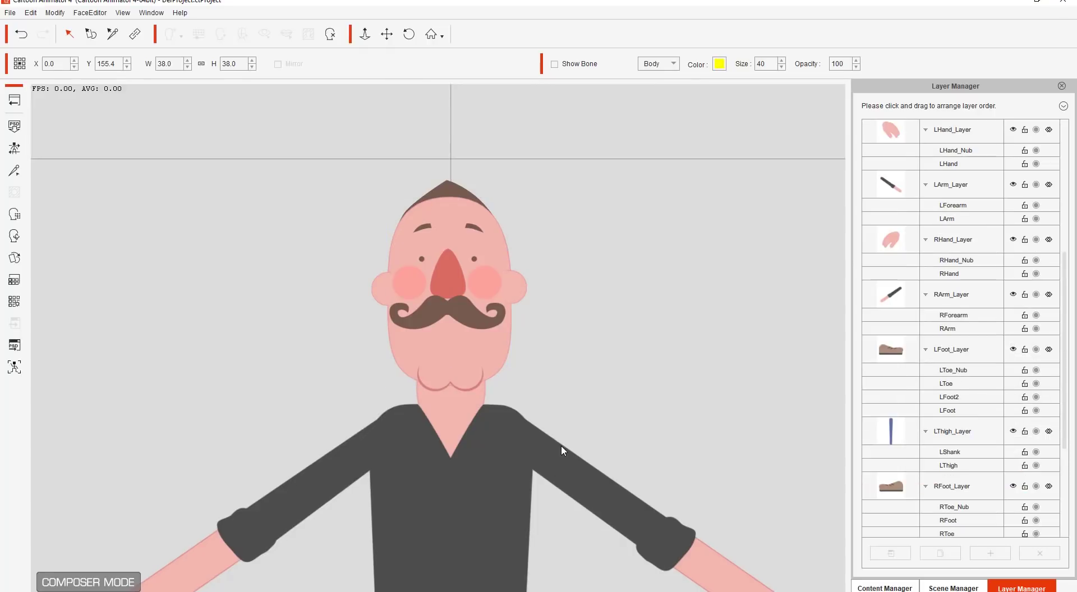
Select the head, open 360 Head Creator, move its panel aside and add Chin to the chosen layers
click(465, 348)
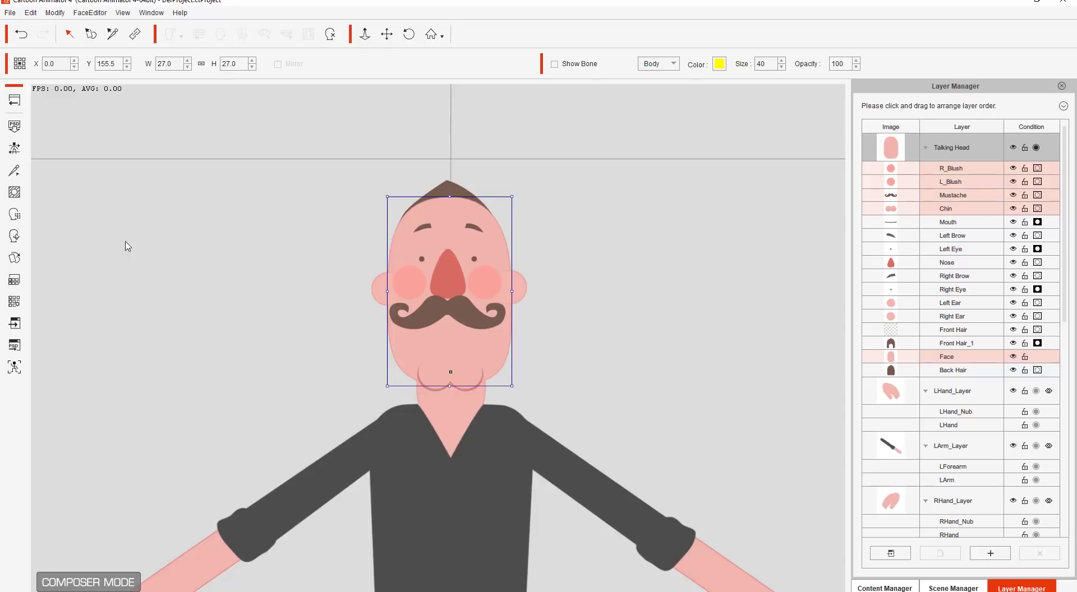
click(14, 236)
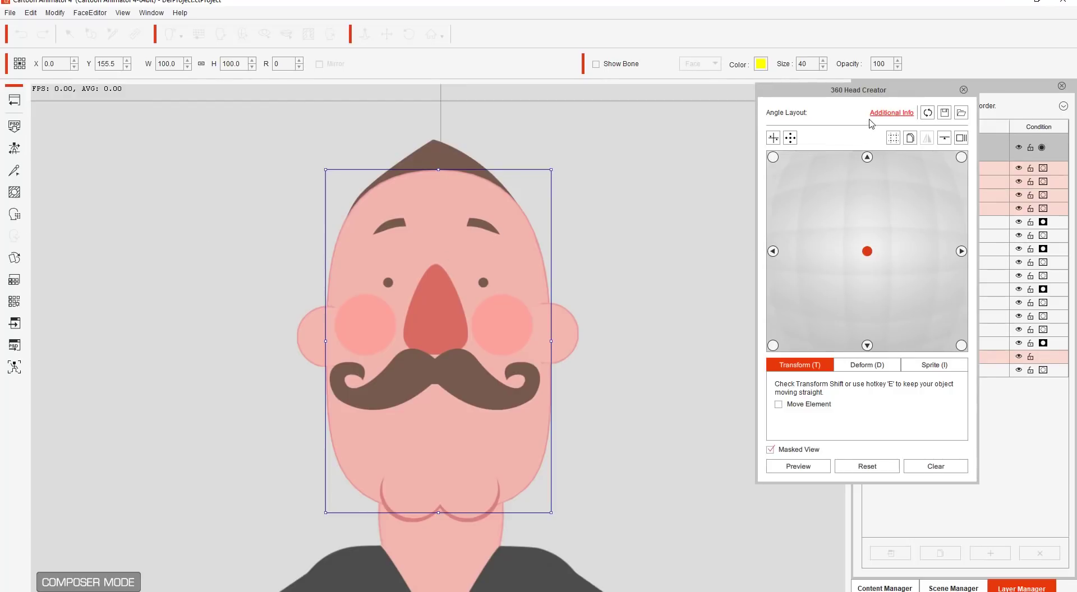
drag(884, 94, 748, 164)
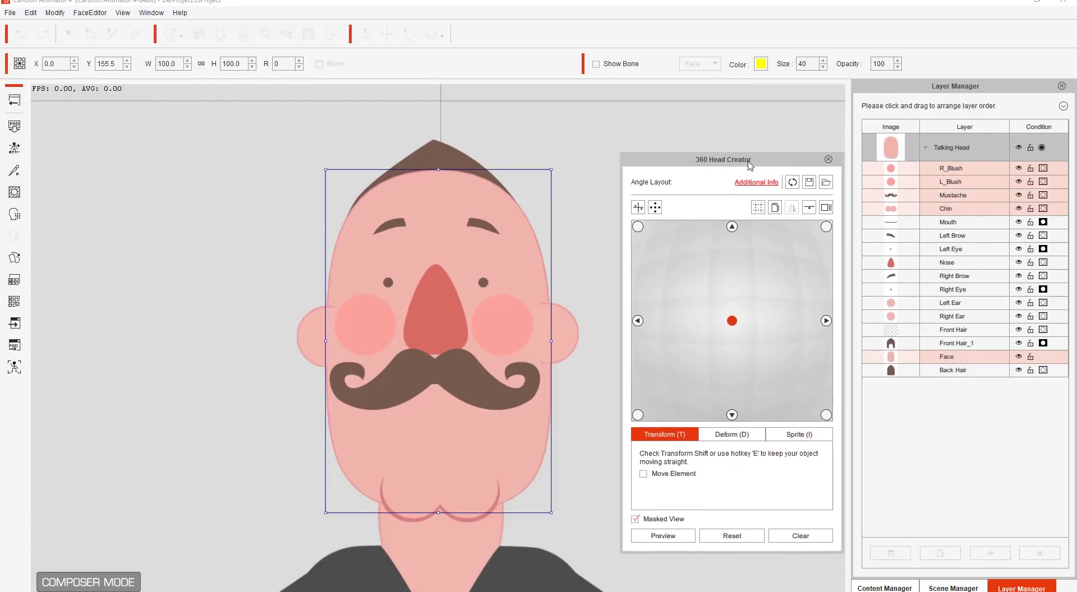
ctrl+click(960, 212)
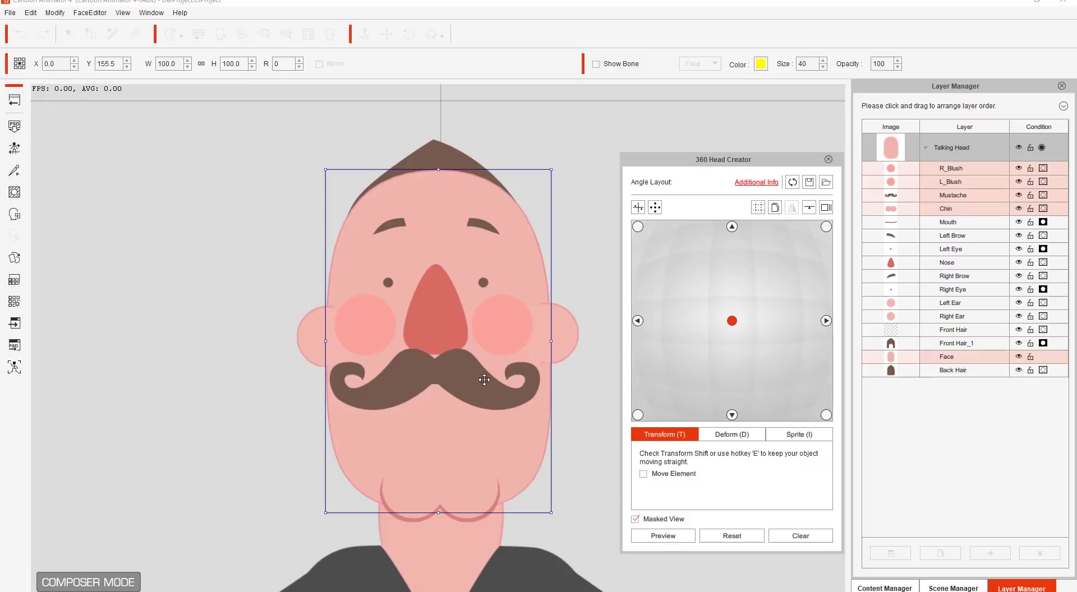
In the left-facing angle, shift both blushes, the mustache and the chin left, shrinking the chin to about 90%
click(638, 322)
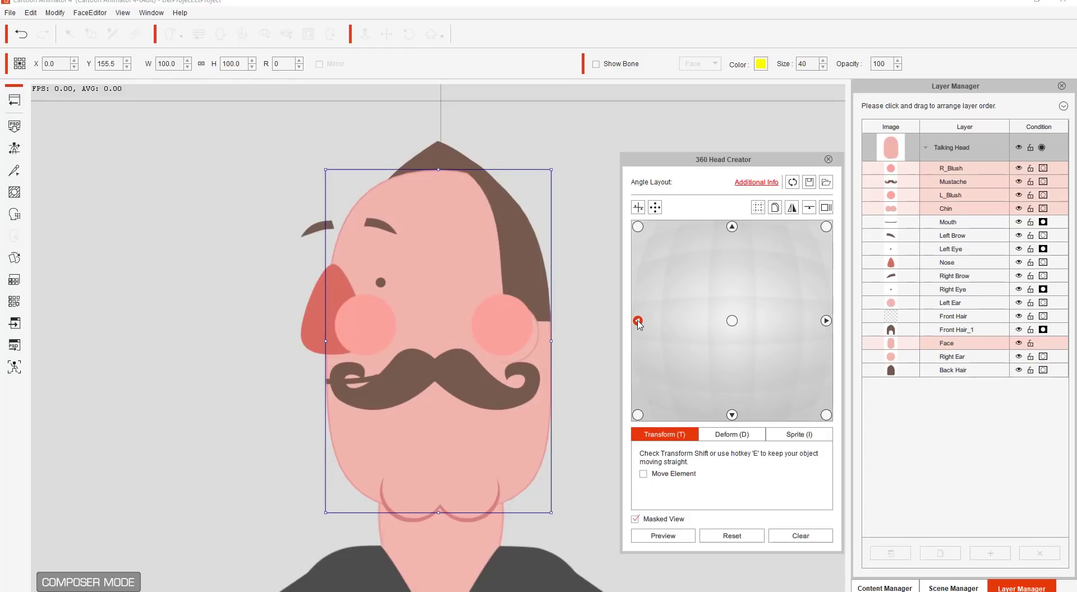
click(731, 321)
click(639, 322)
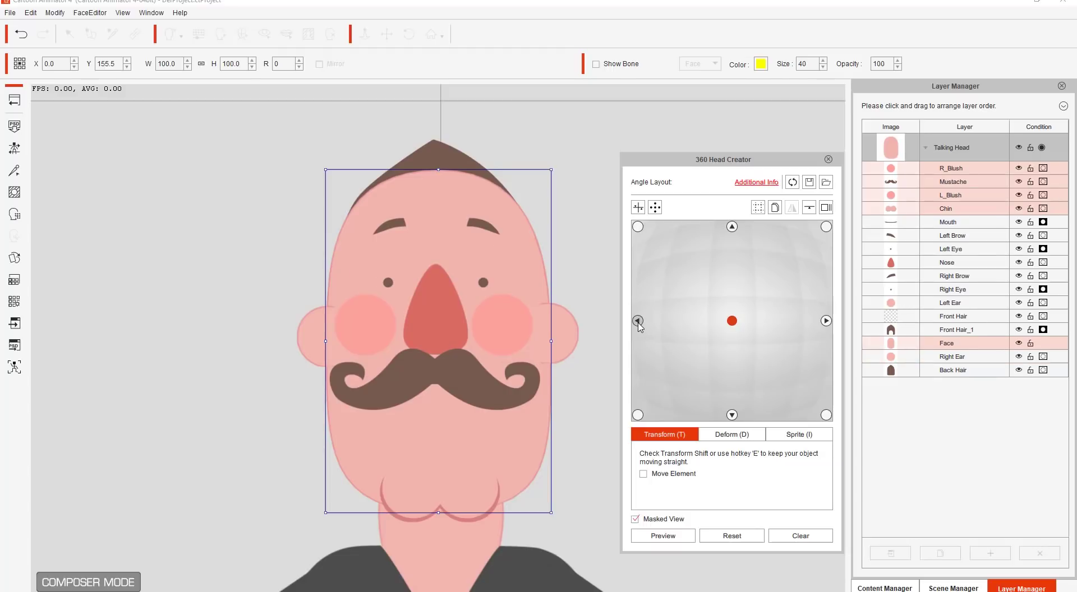
click(379, 334)
drag(379, 334, 270, 334)
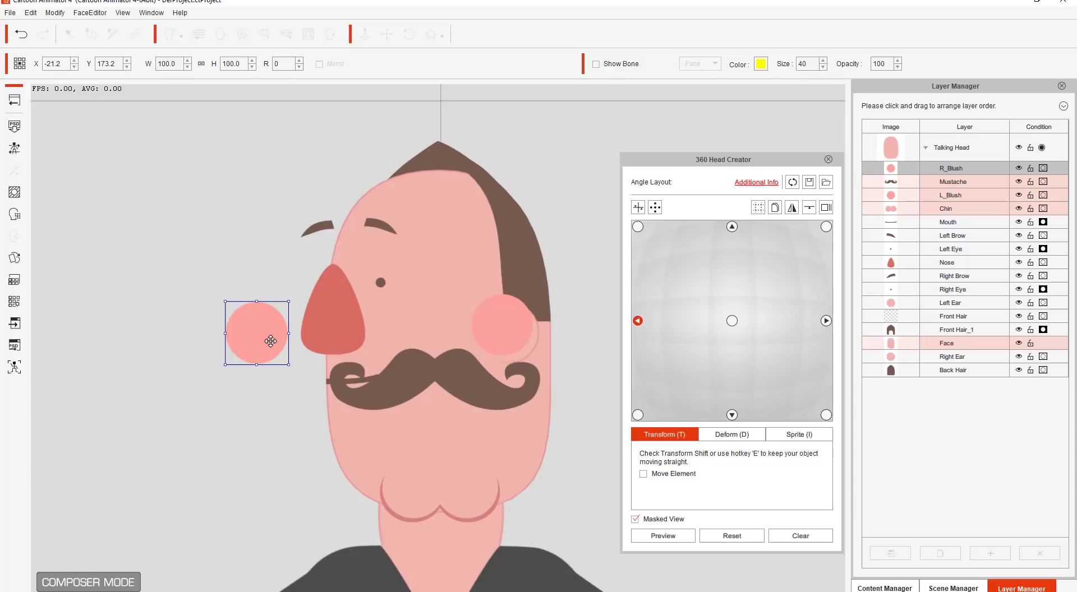
click(485, 331)
drag(500, 325, 421, 327)
click(441, 374)
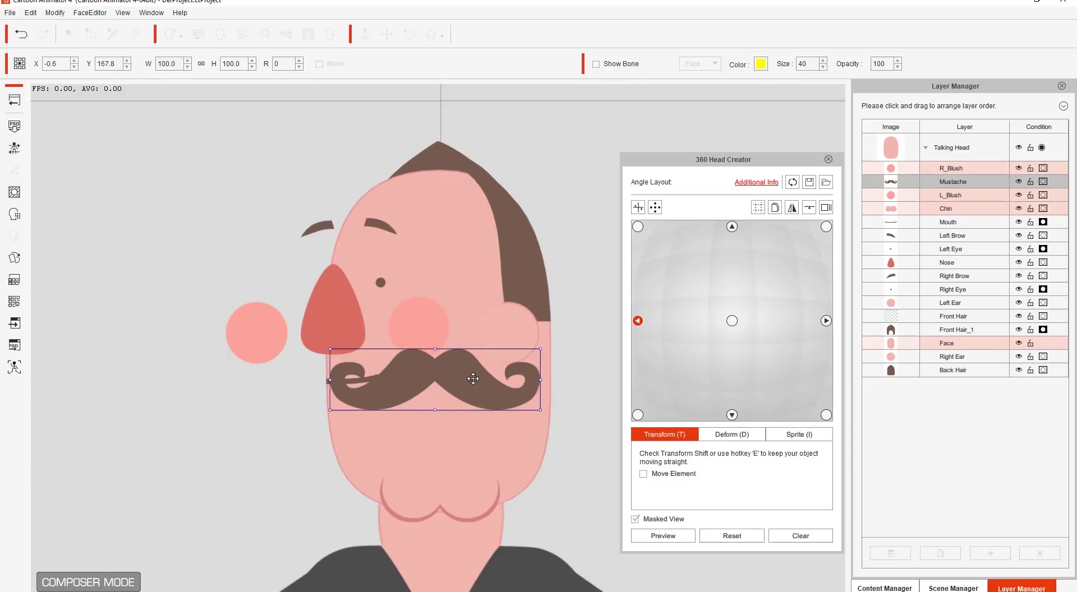
drag(476, 378, 373, 380)
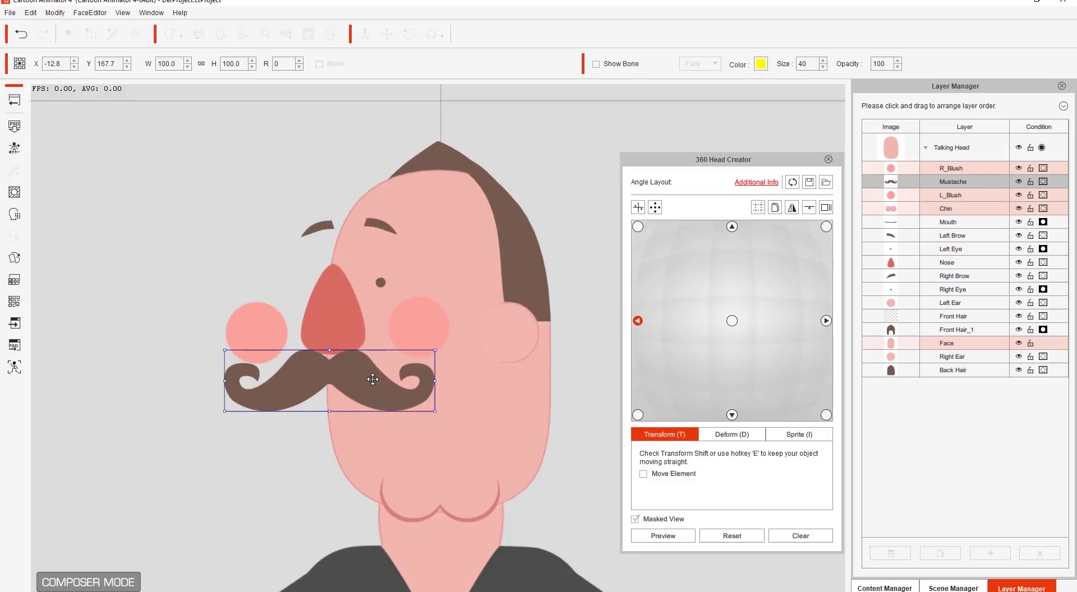
click(455, 510)
drag(480, 503, 414, 531)
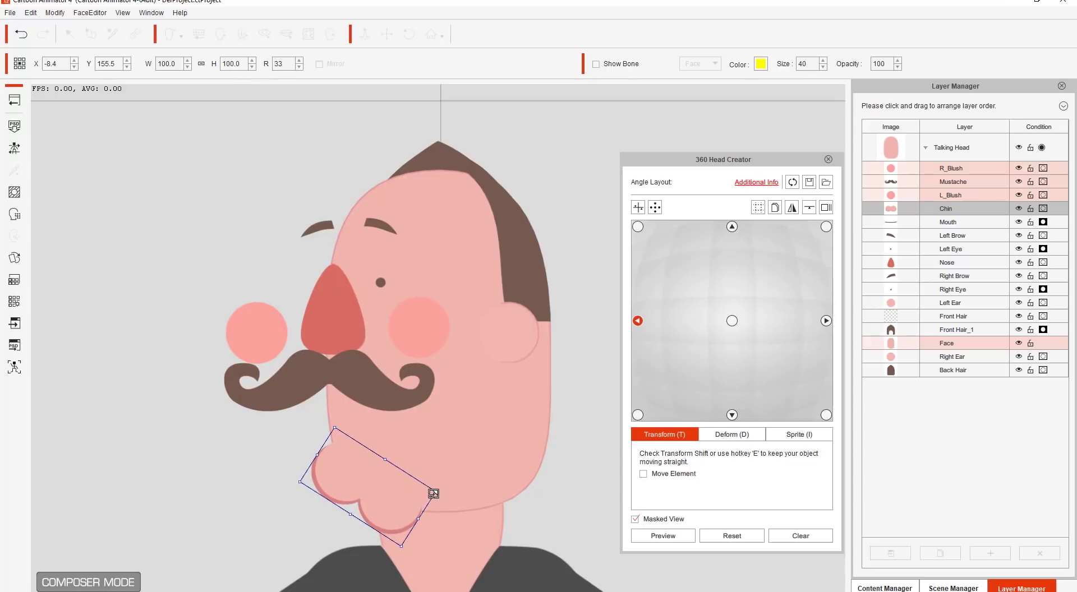
drag(434, 494, 370, 481)
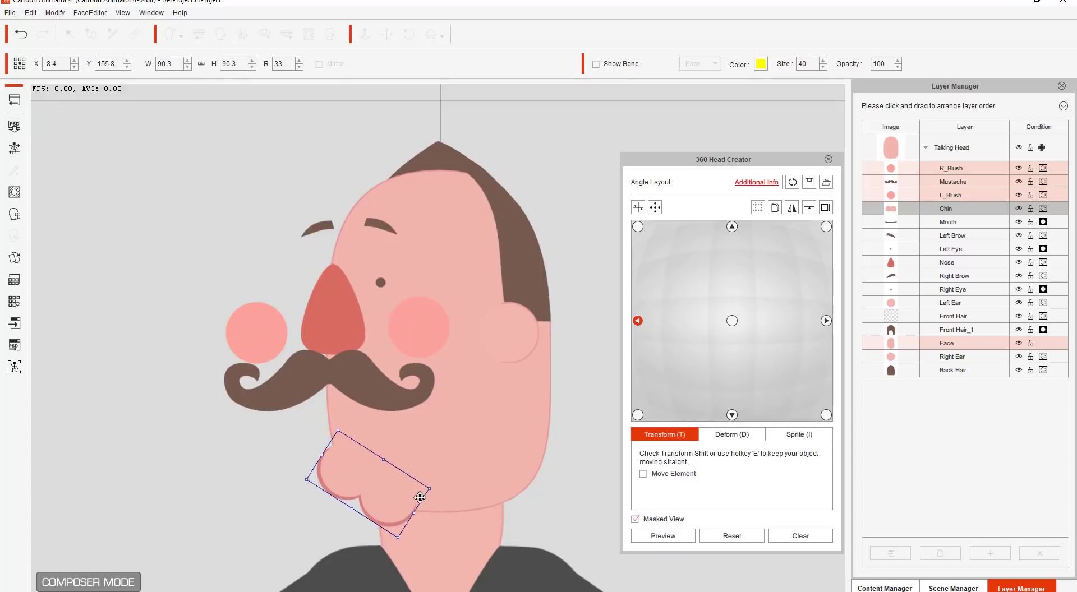
Reshape the chin with a 2×2 deform grid and tilt the mustache's left side with perspective deform
click(727, 441)
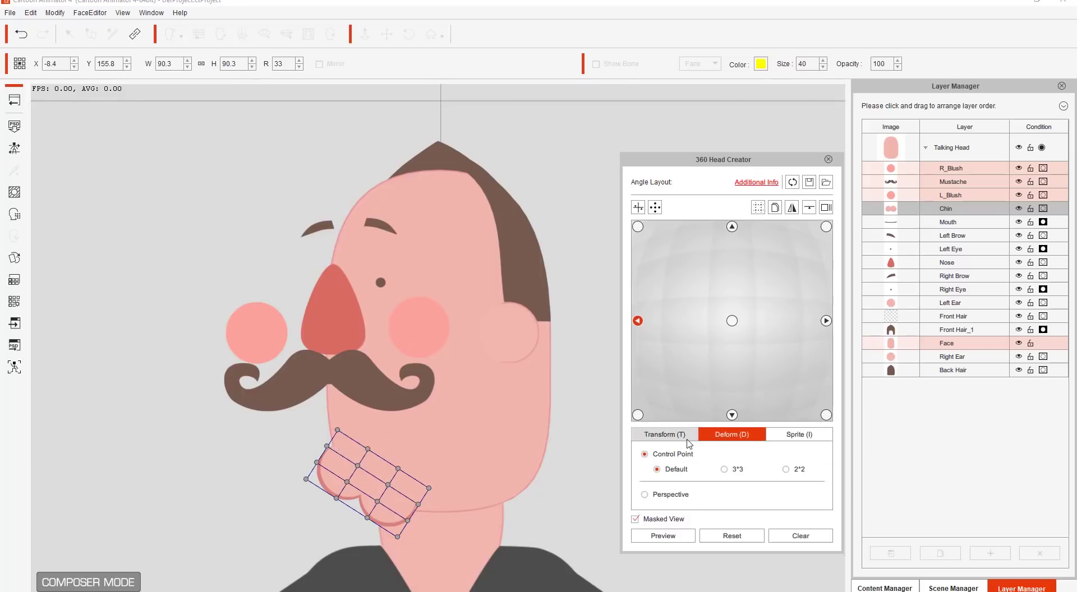
click(786, 470)
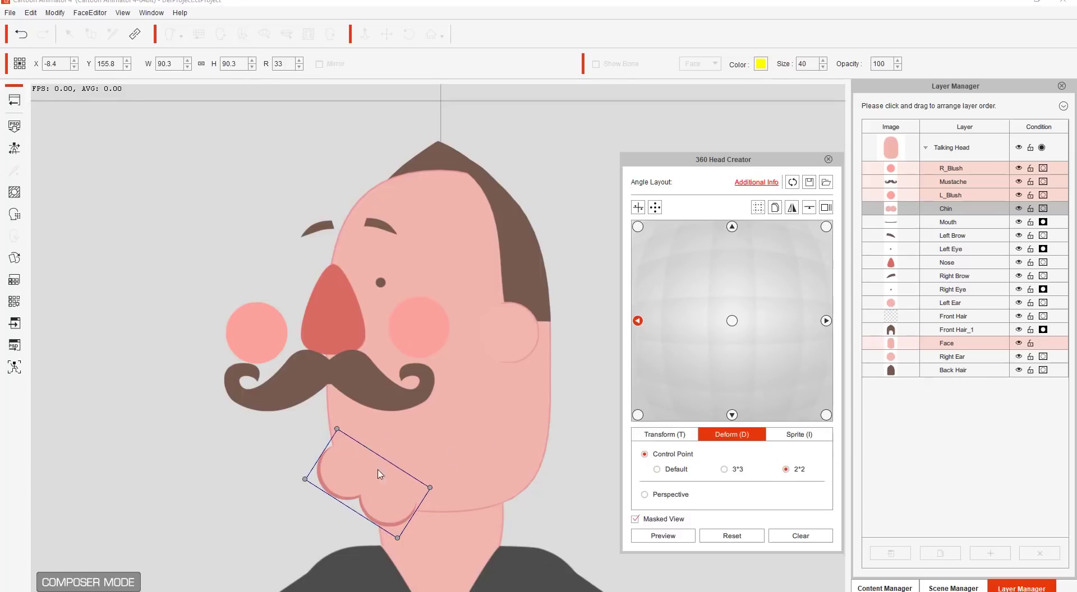
drag(337, 429, 332, 441)
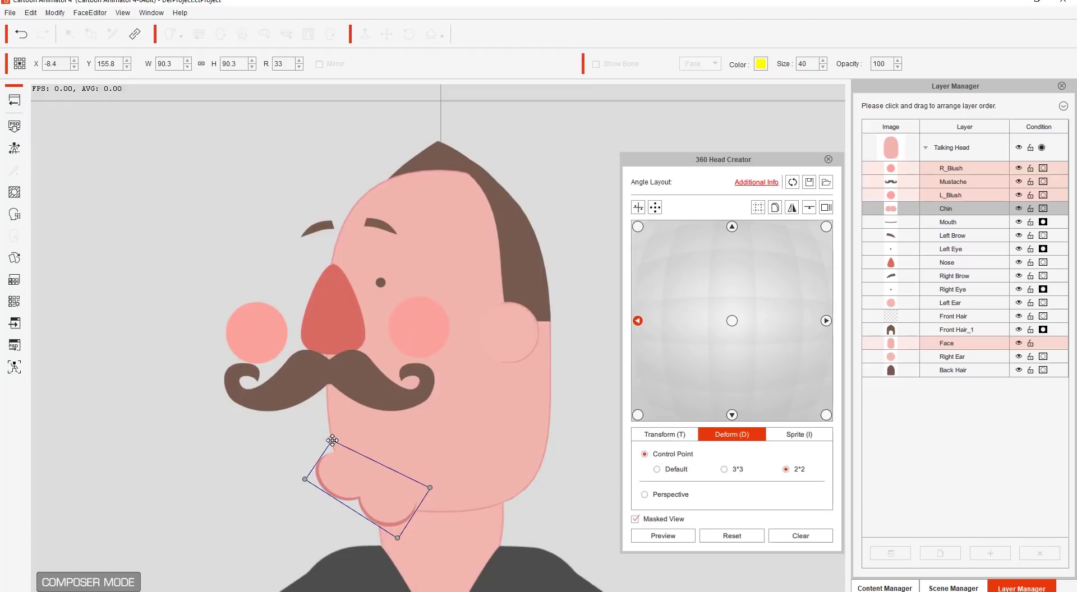
click(346, 382)
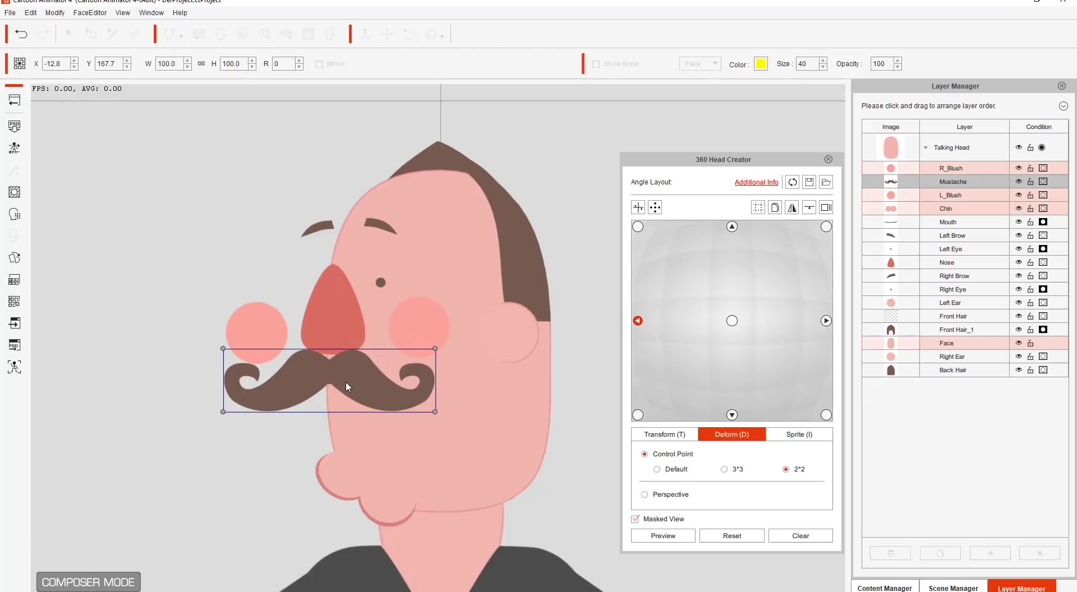
click(724, 470)
drag(224, 349, 226, 360)
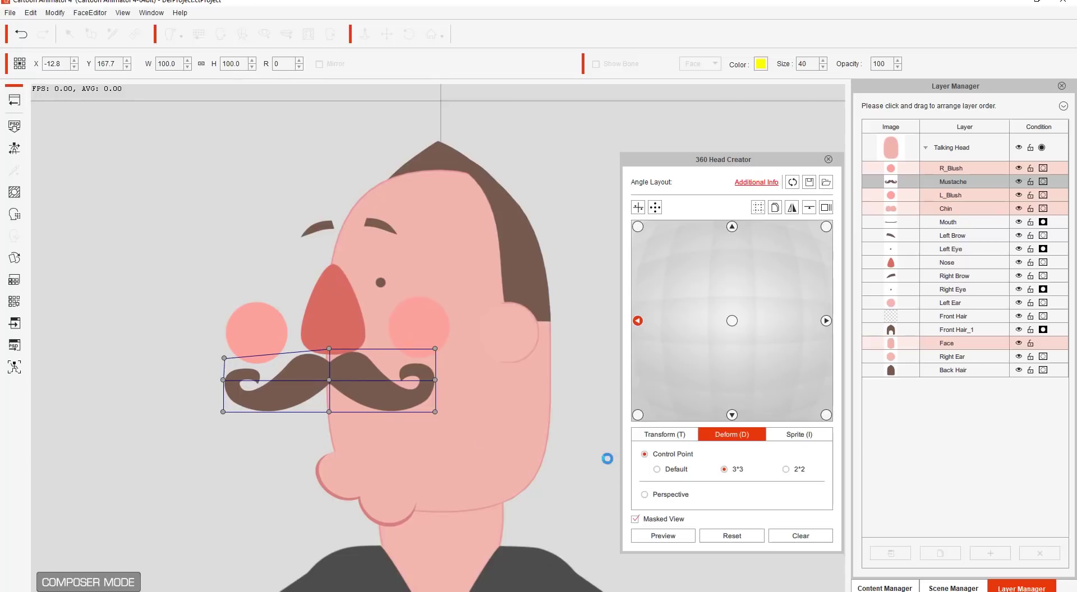
key(ctrl+z)
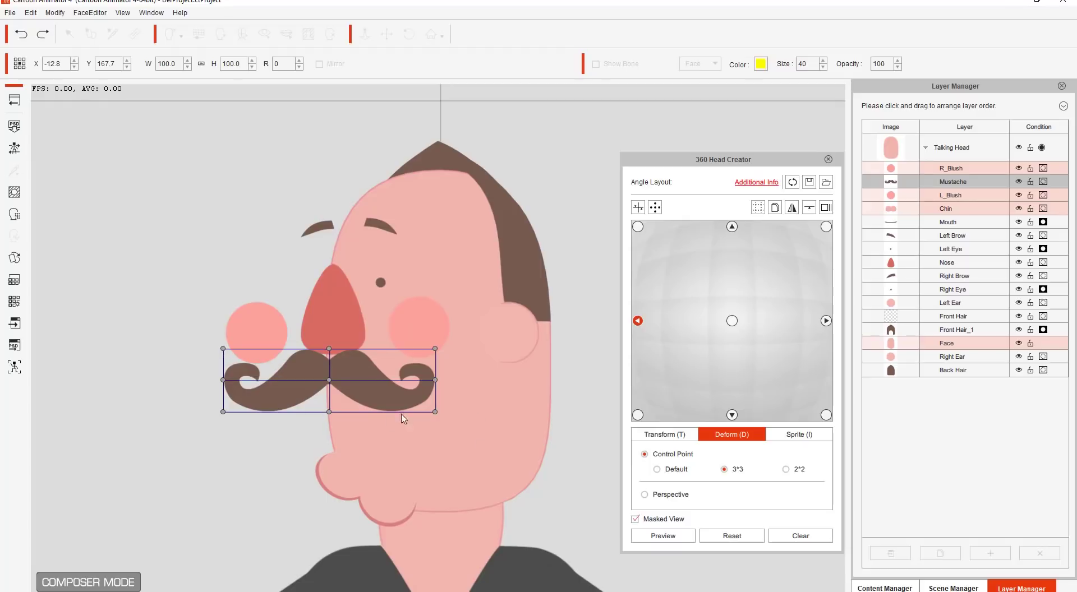
click(645, 494)
drag(223, 350, 223, 364)
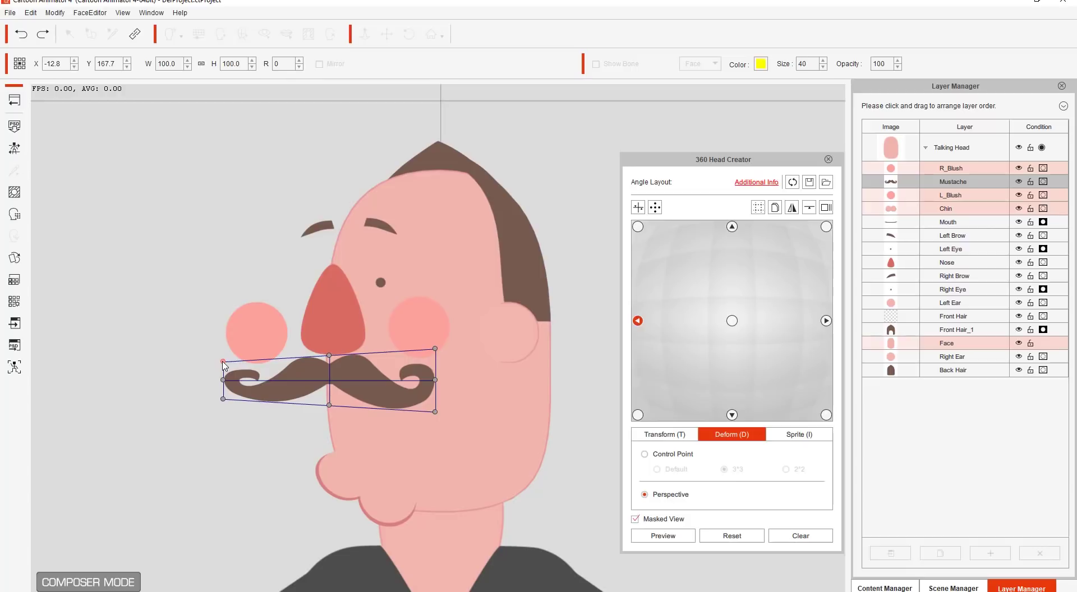
click(654, 435)
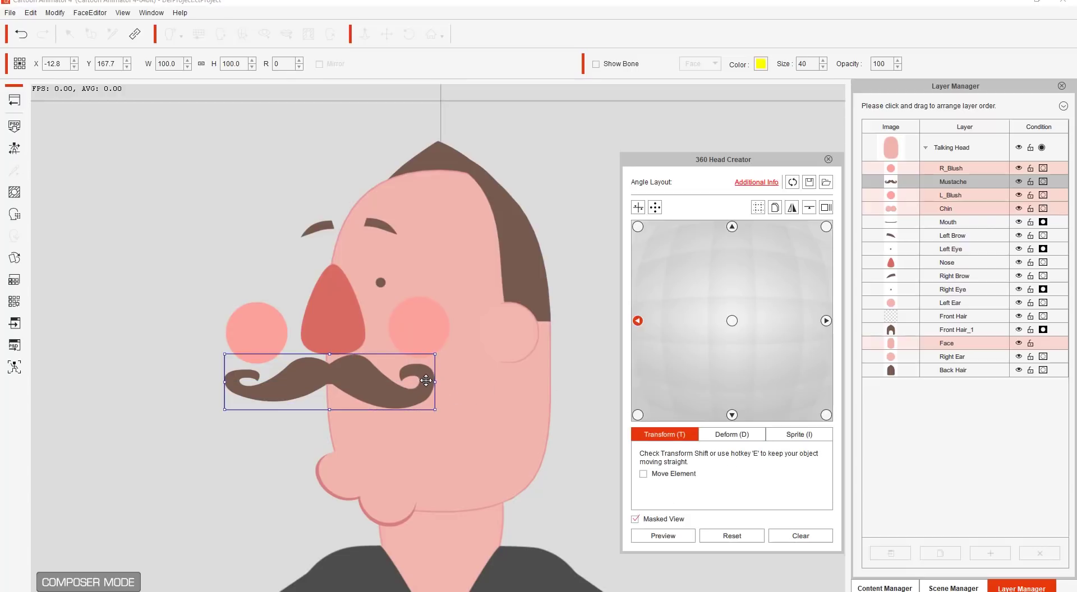
Narrow the mustache to W 61.2 and hide R_Blush and Right Brow in the left angle
drag(435, 382, 354, 382)
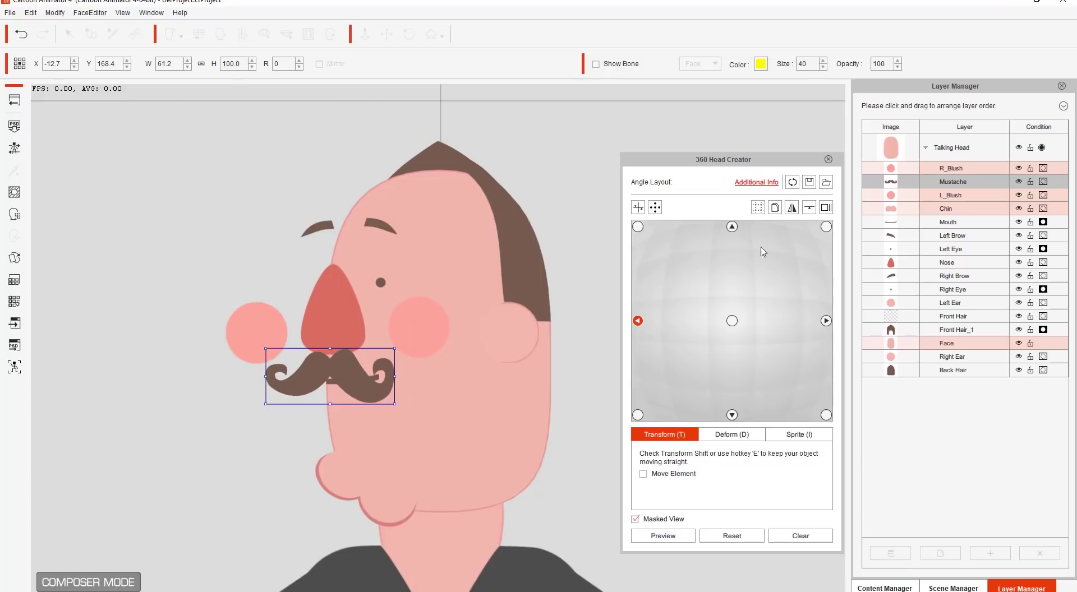
click(1043, 168)
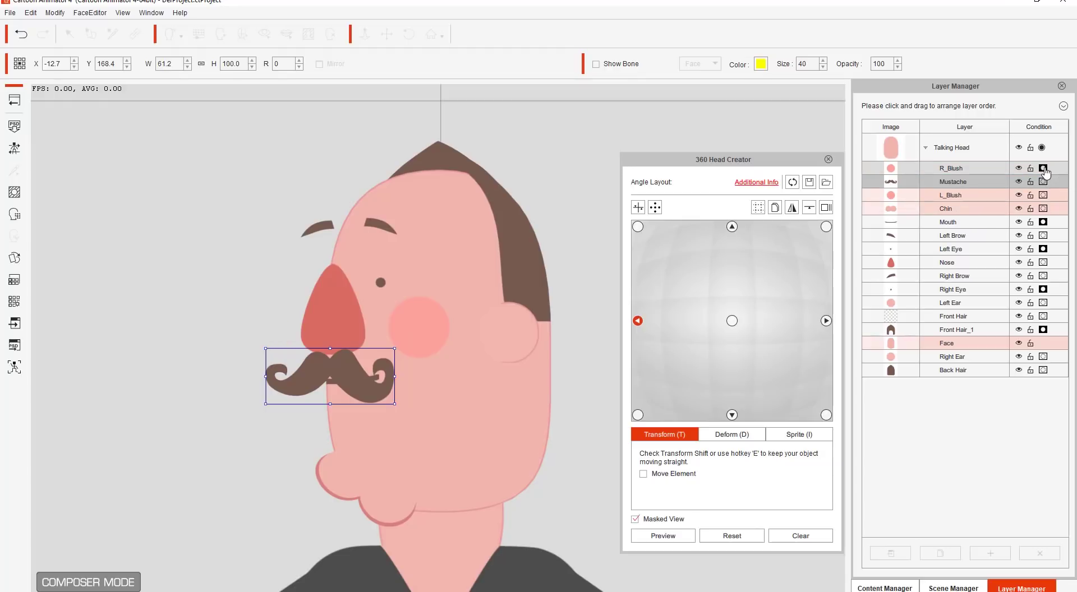
click(1043, 168)
click(1043, 169)
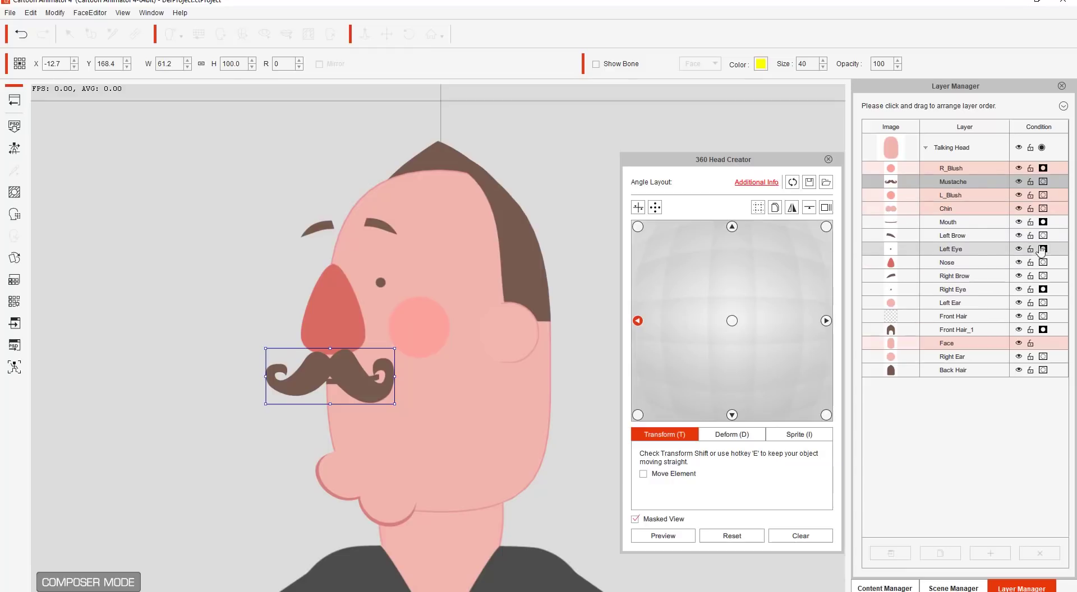
click(1043, 276)
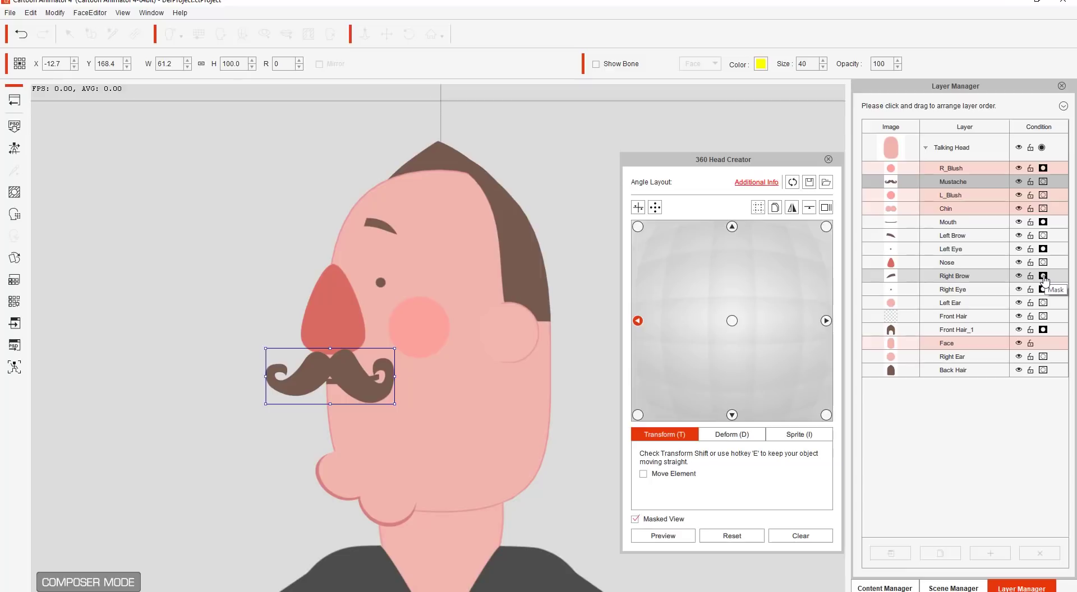
In the lower-left angle, move the mustache down-left, narrow it and skew it with perspective deform
click(638, 415)
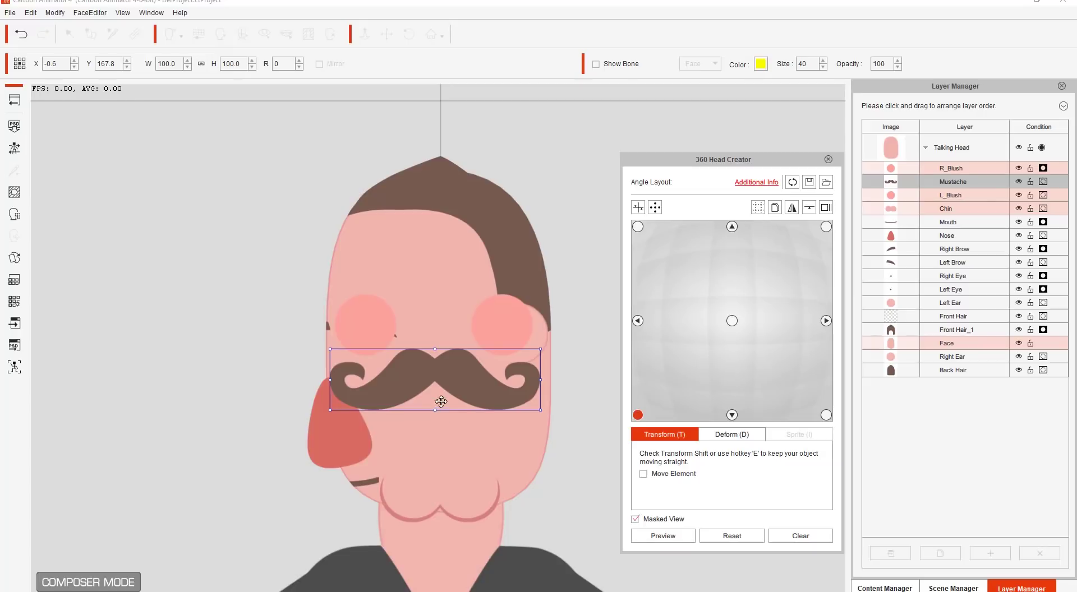
drag(438, 378, 366, 488)
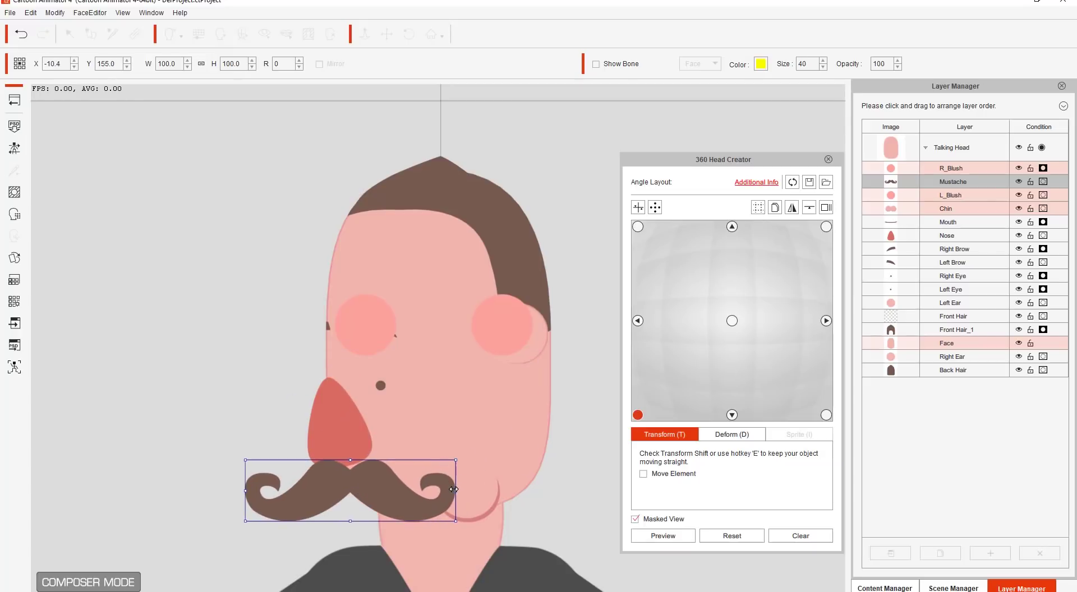
drag(455, 490, 418, 474)
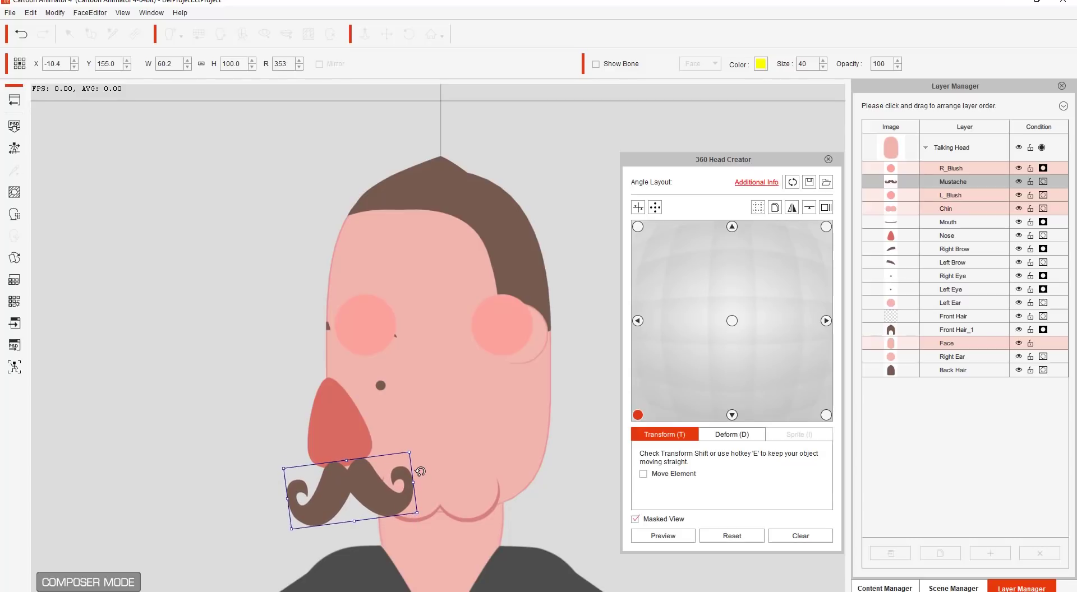
click(725, 436)
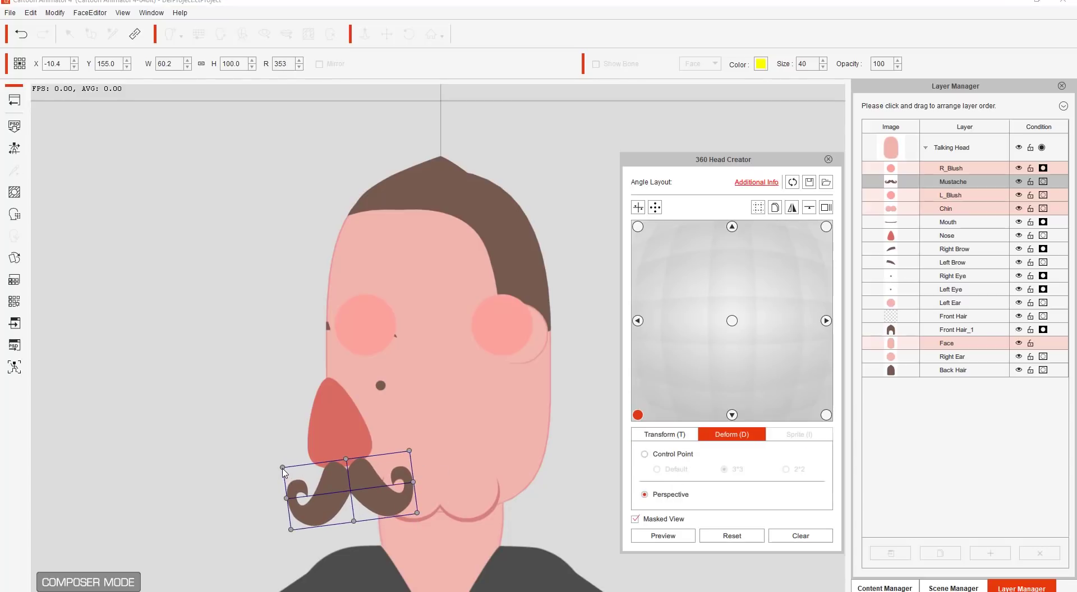
drag(282, 468, 286, 484)
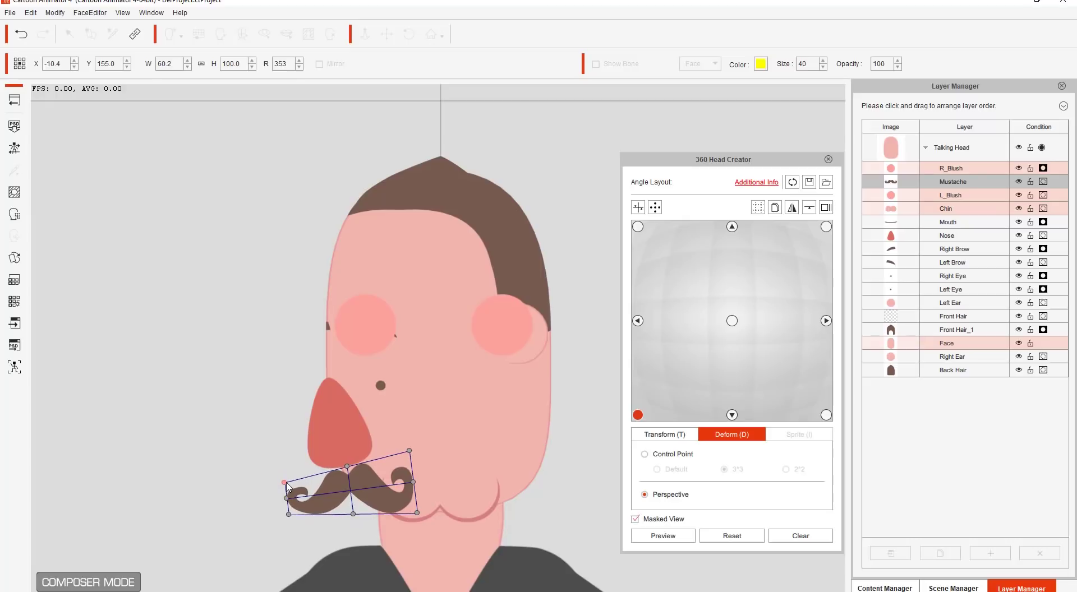
Move the chin down-left and shrink it to about 71%, then shift both blushes down-left
click(467, 521)
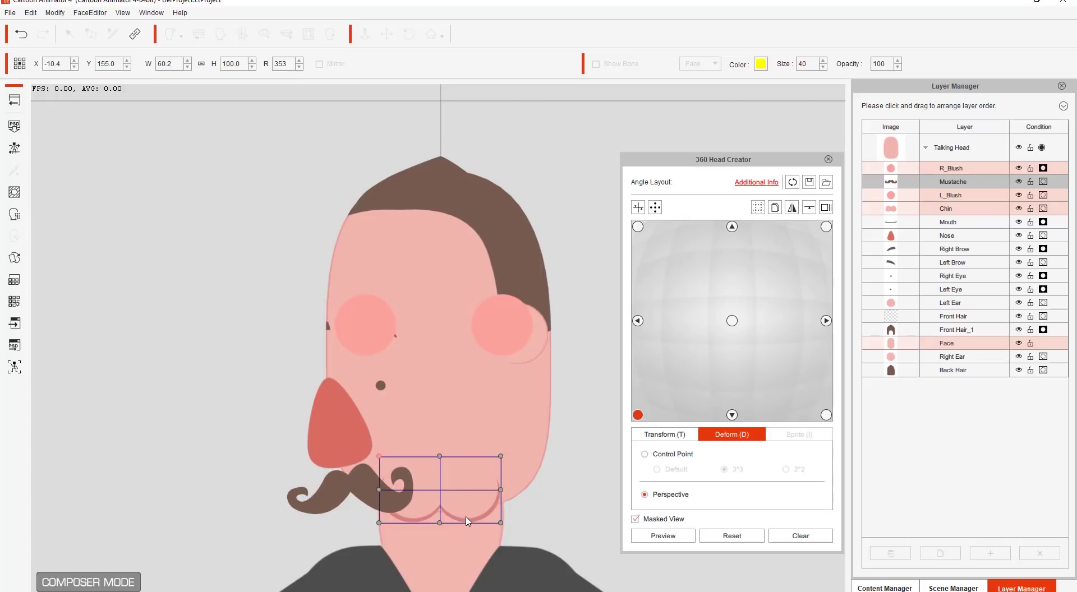
click(665, 435)
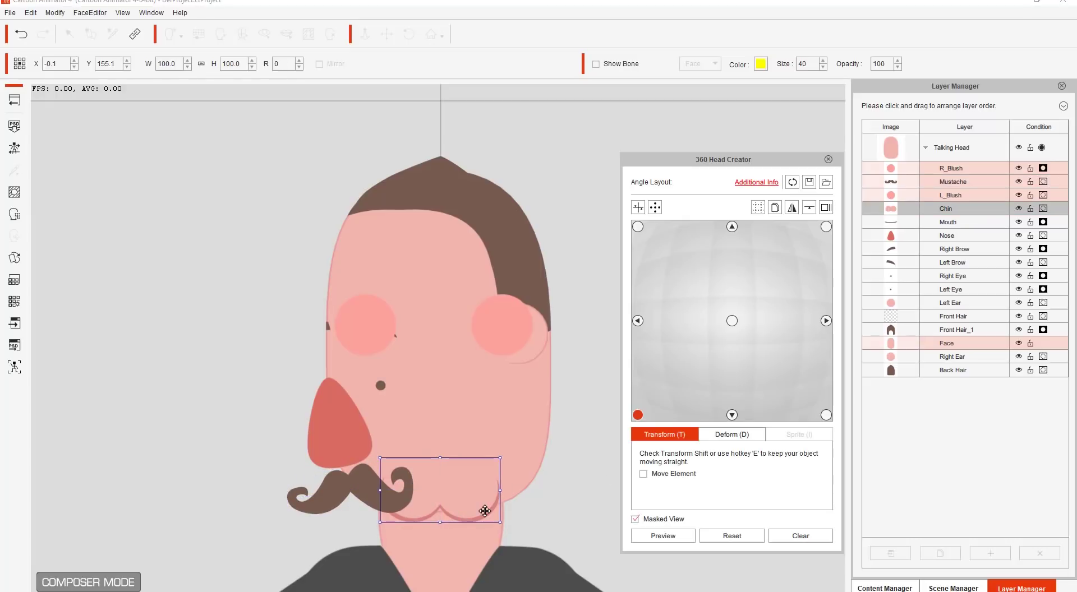
drag(483, 516, 460, 546)
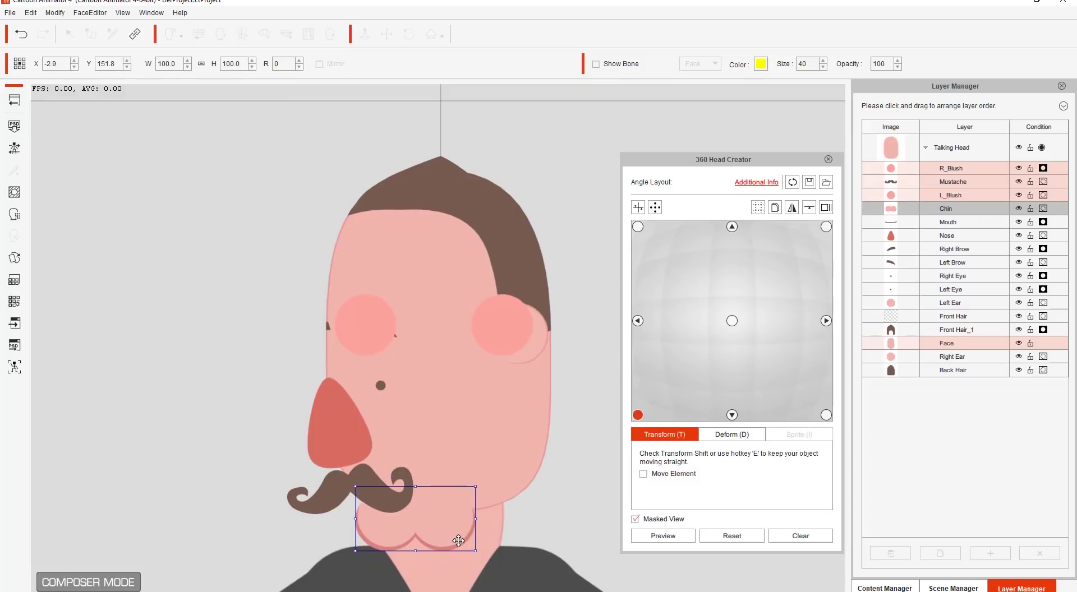
drag(476, 486, 423, 530)
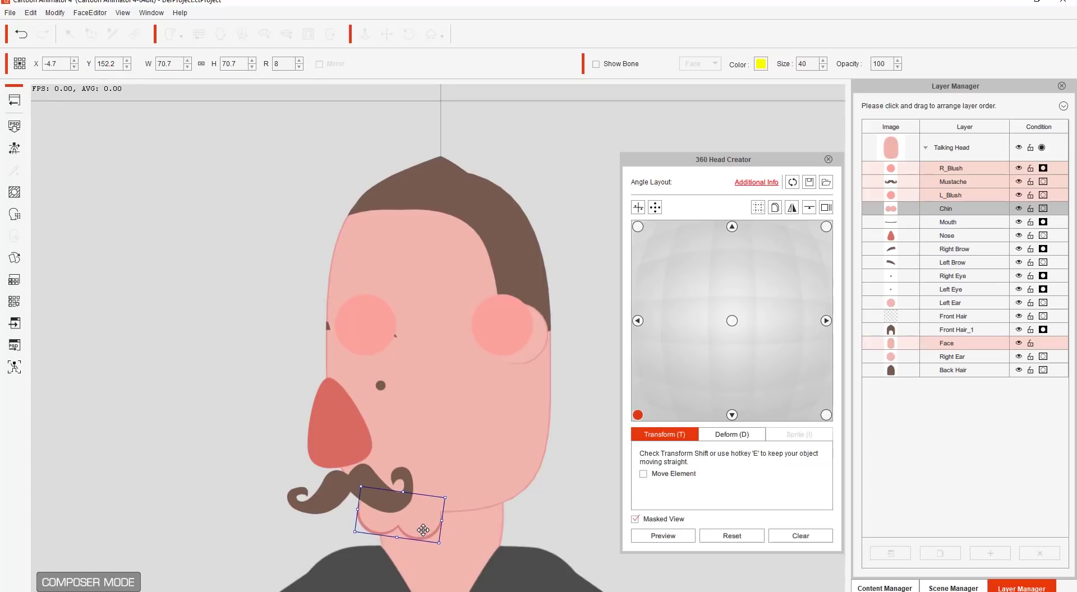
drag(381, 343, 282, 441)
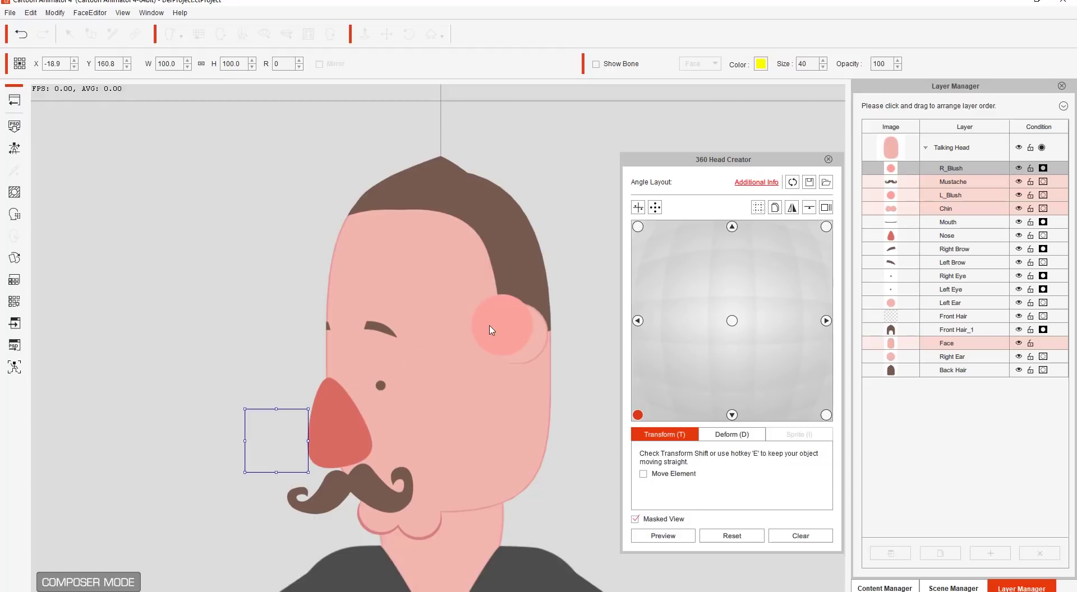
drag(490, 330, 411, 419)
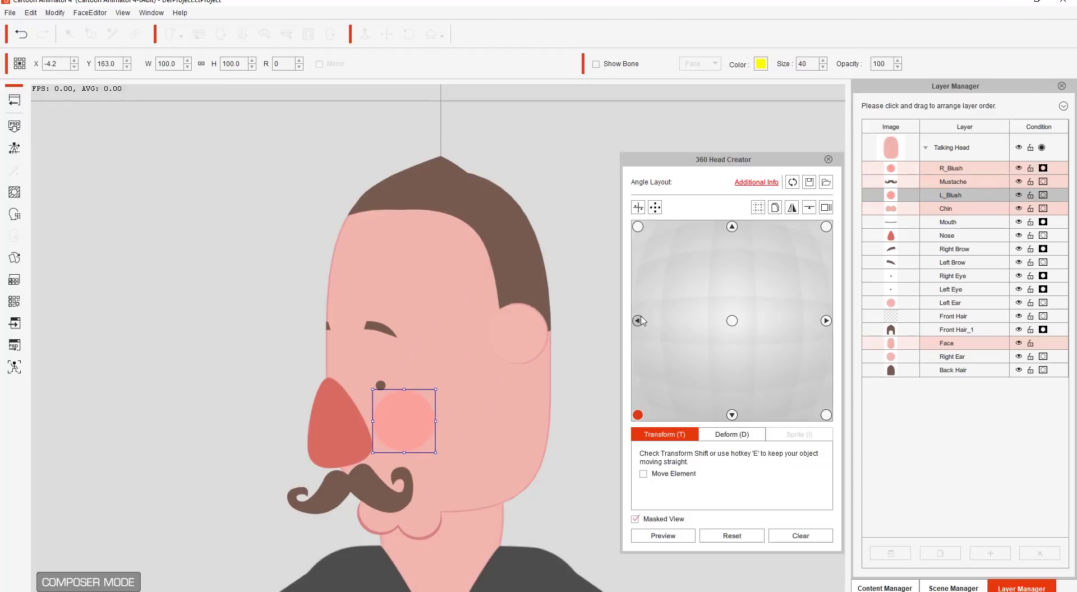
In the top-left angle, move R_Blush up-left off the face and L_Blush up beside the nose
click(637, 226)
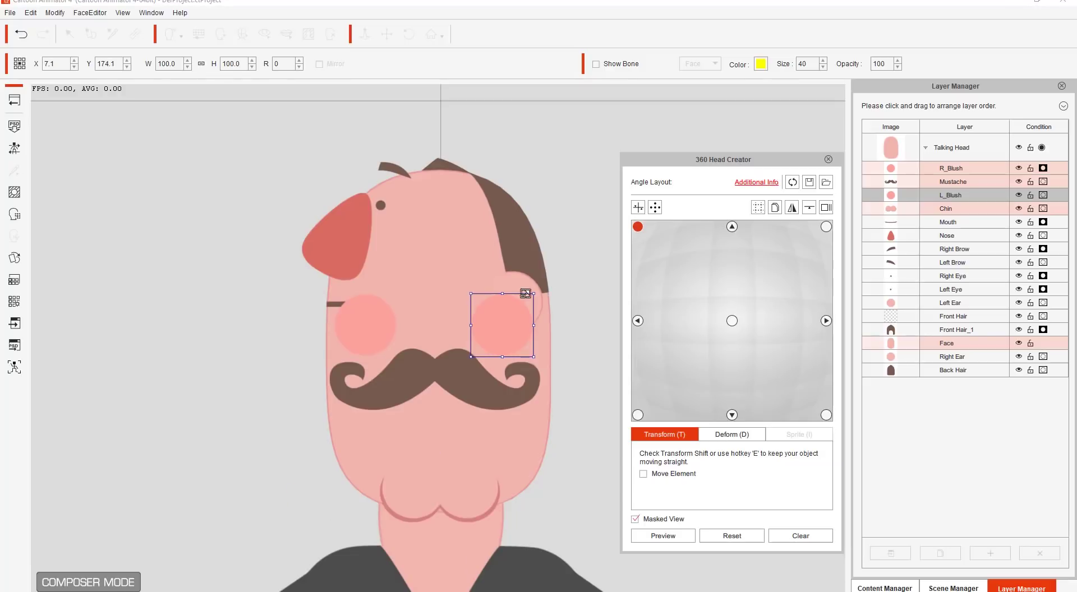
click(361, 335)
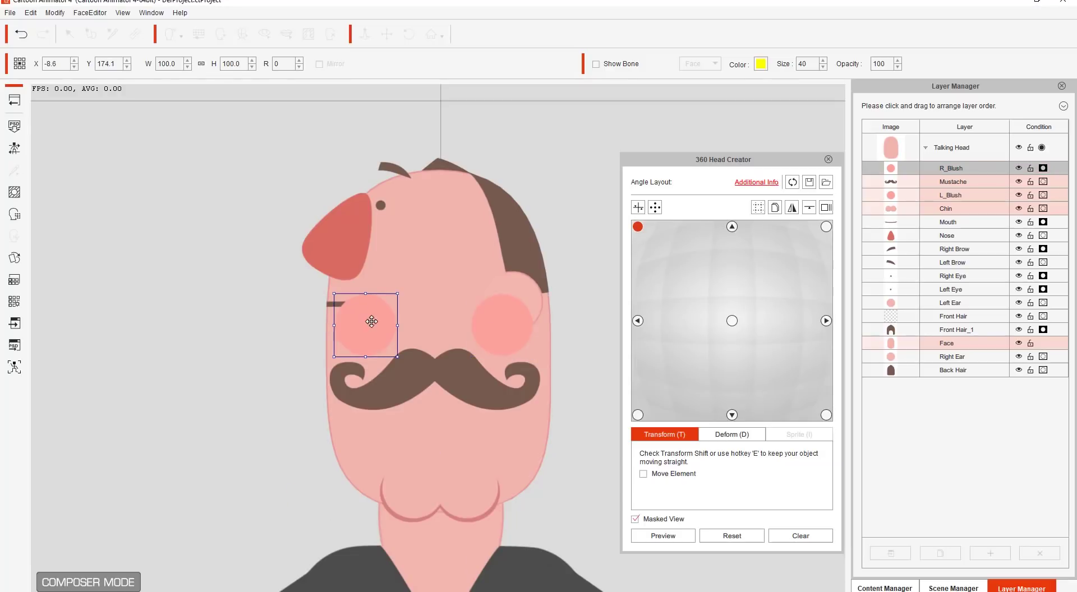
drag(362, 325, 268, 259)
click(496, 324)
drag(496, 325, 408, 259)
Move the mustache up-left onto the nose, narrow it and skew its left side in perspective
click(441, 365)
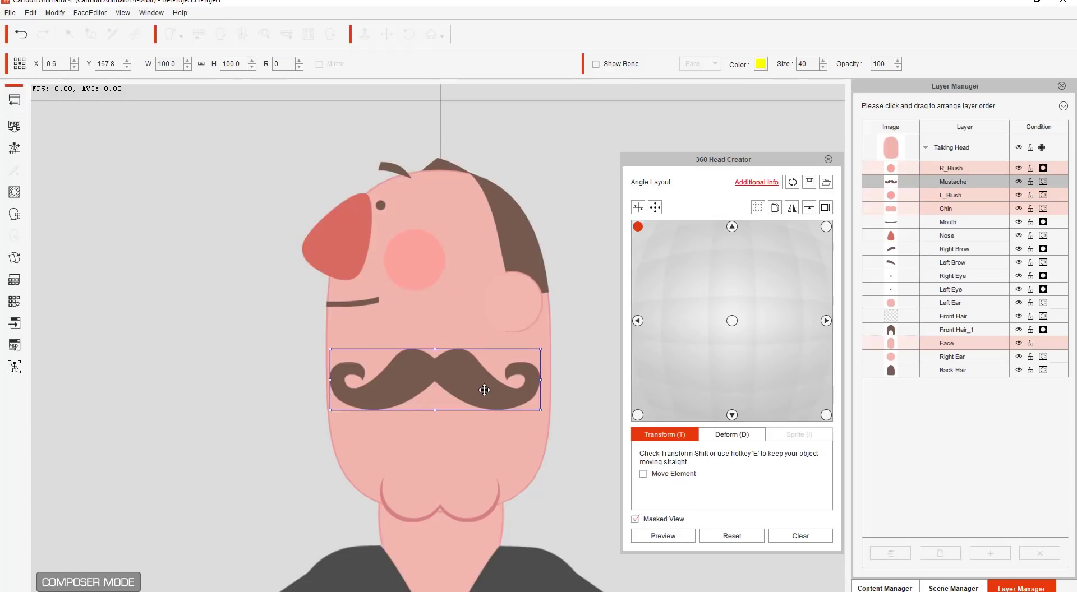
drag(480, 390, 441, 330)
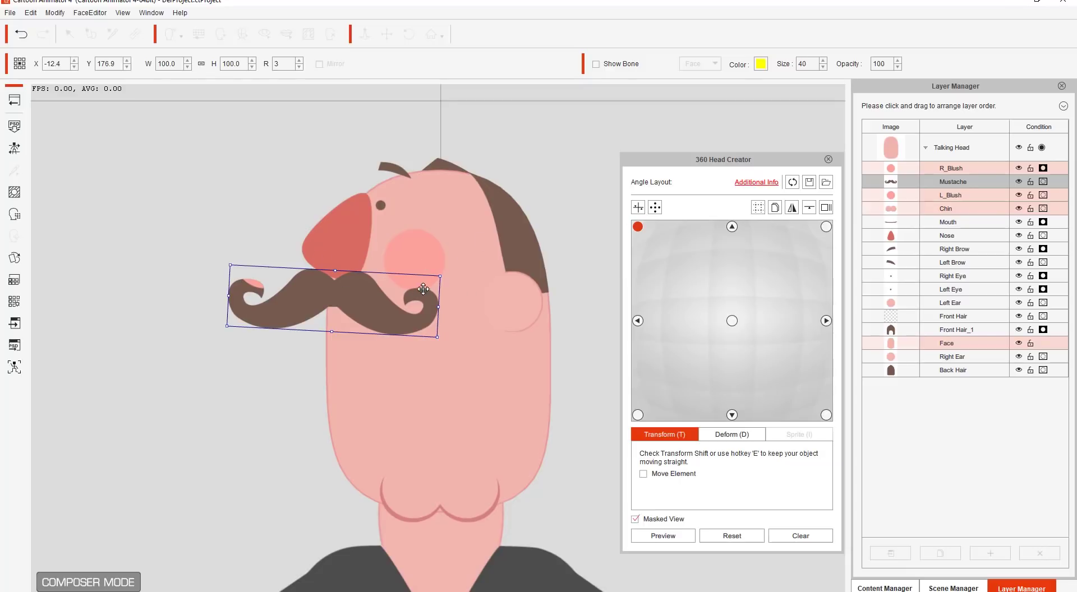
drag(436, 304, 400, 305)
click(726, 434)
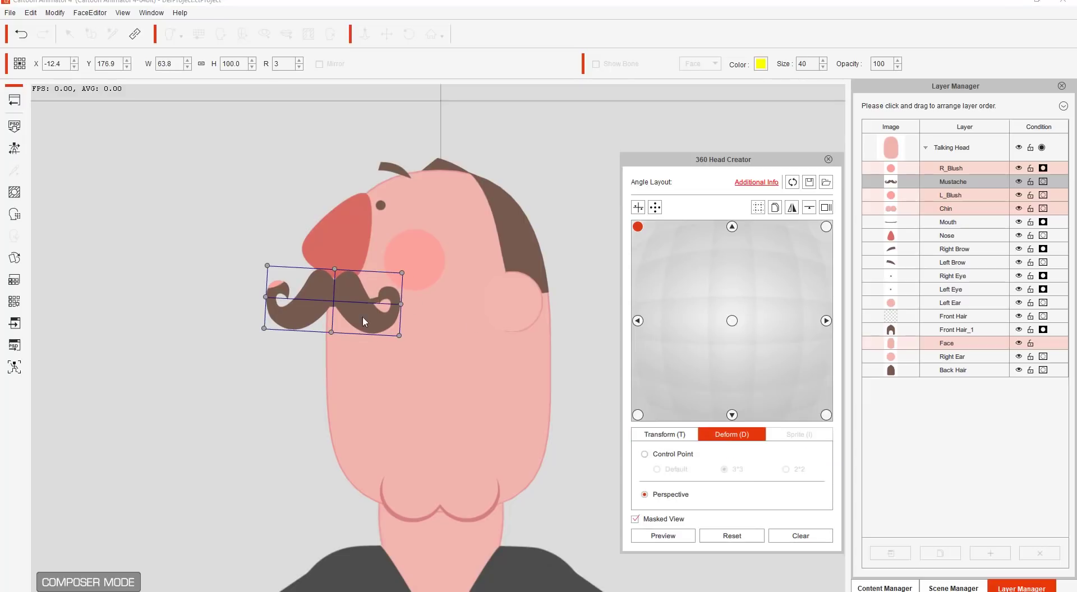
drag(267, 267, 267, 285)
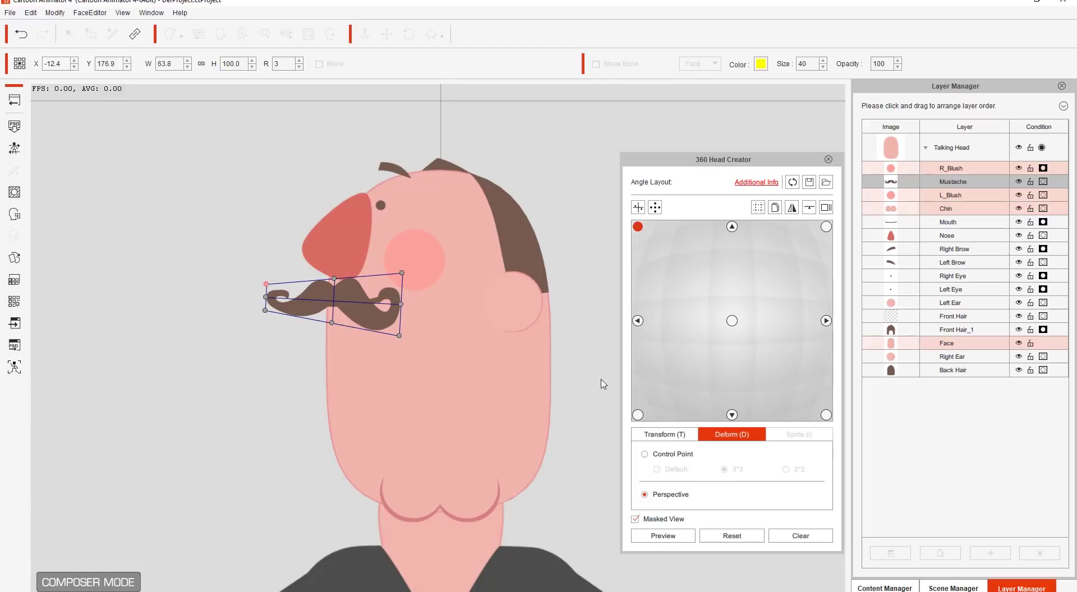
click(665, 434)
drag(361, 307, 360, 300)
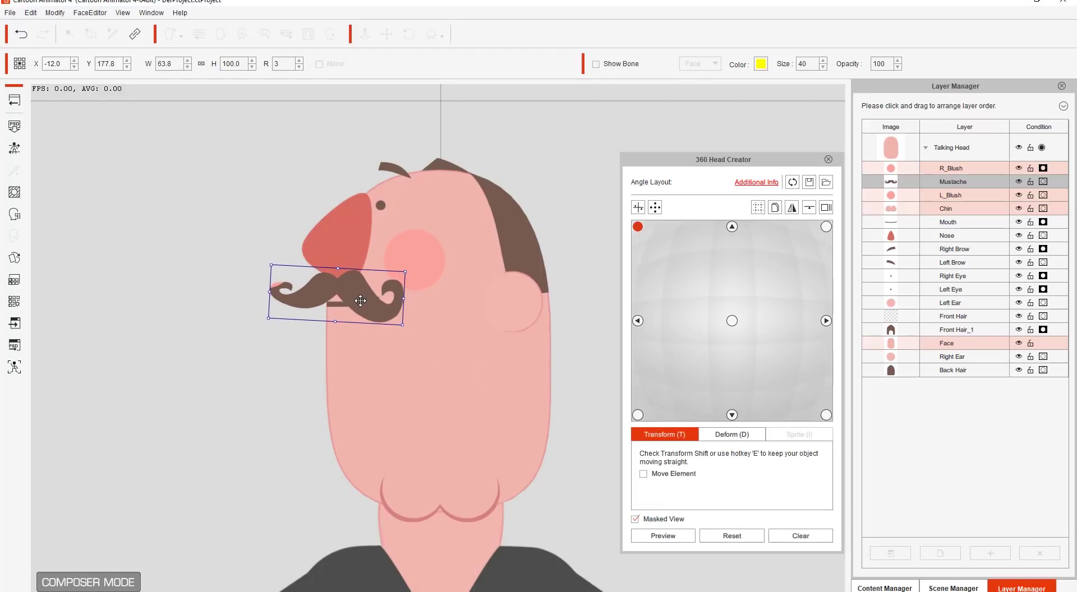
Raise R_Blush slightly, then move the chin up-left, scaling it to 71.6% and rotating it 34°
click(948, 169)
drag(276, 270, 280, 250)
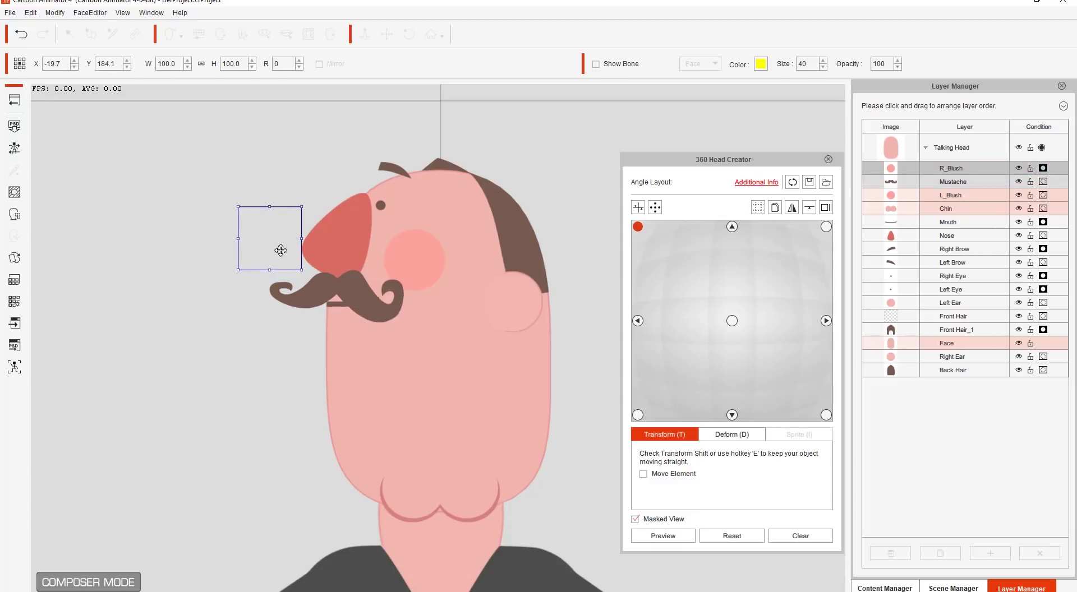
click(450, 518)
drag(463, 512, 420, 450)
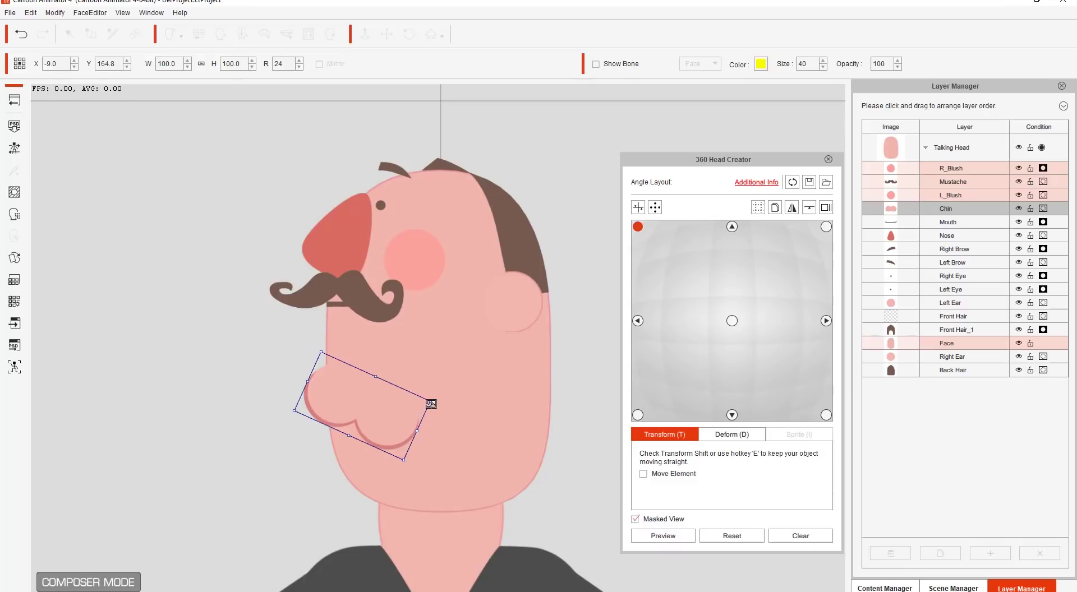
drag(431, 404, 386, 395)
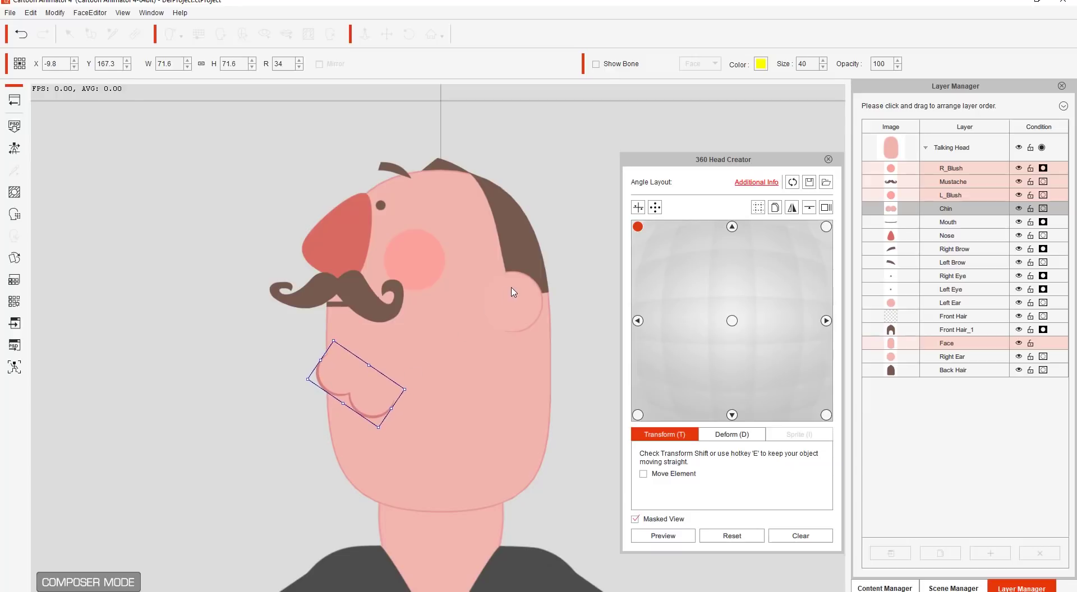
In the top angle, raise both blushes beside the nose and make the Right Brow visible
click(732, 227)
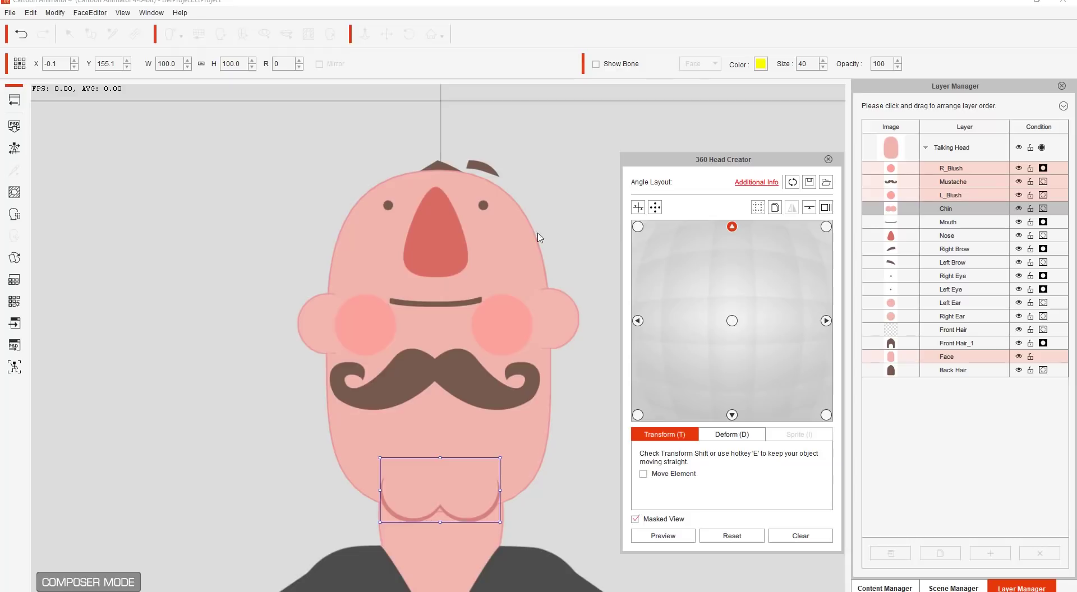
click(514, 342)
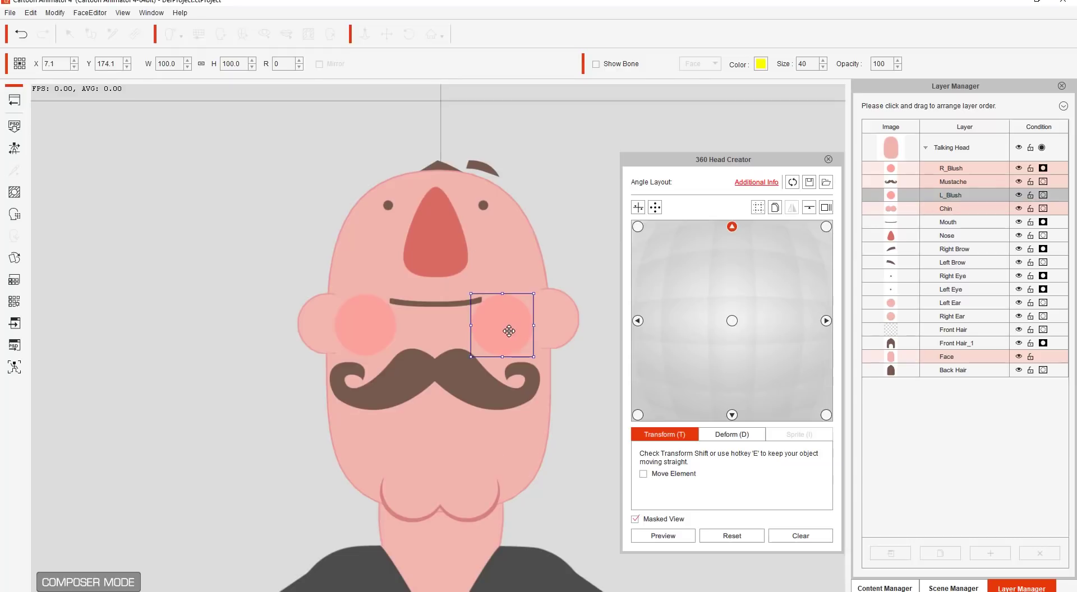
drag(511, 323, 512, 258)
click(367, 330)
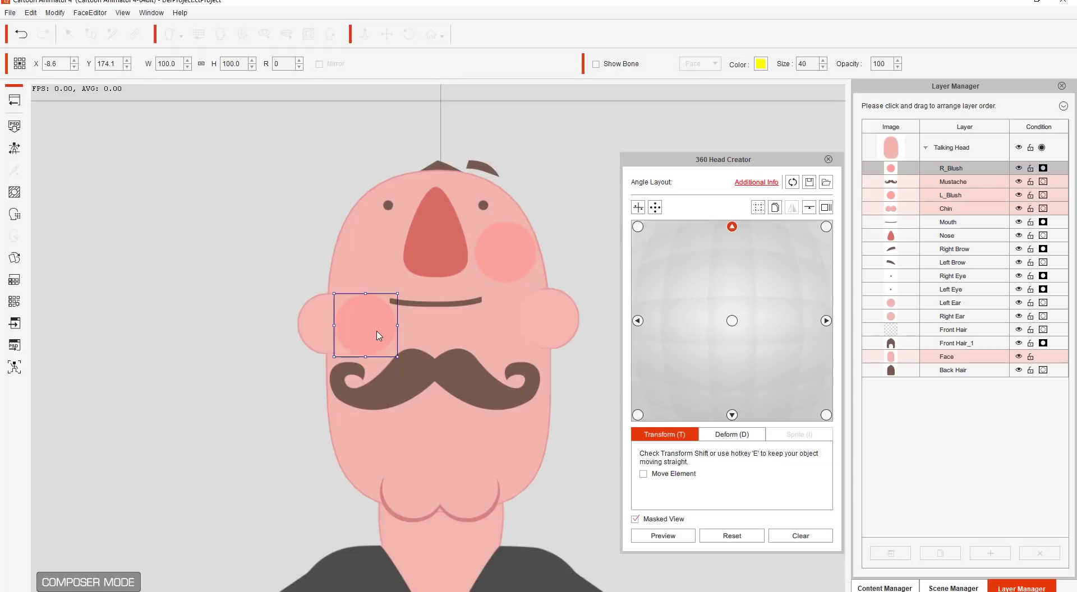
drag(368, 328, 373, 258)
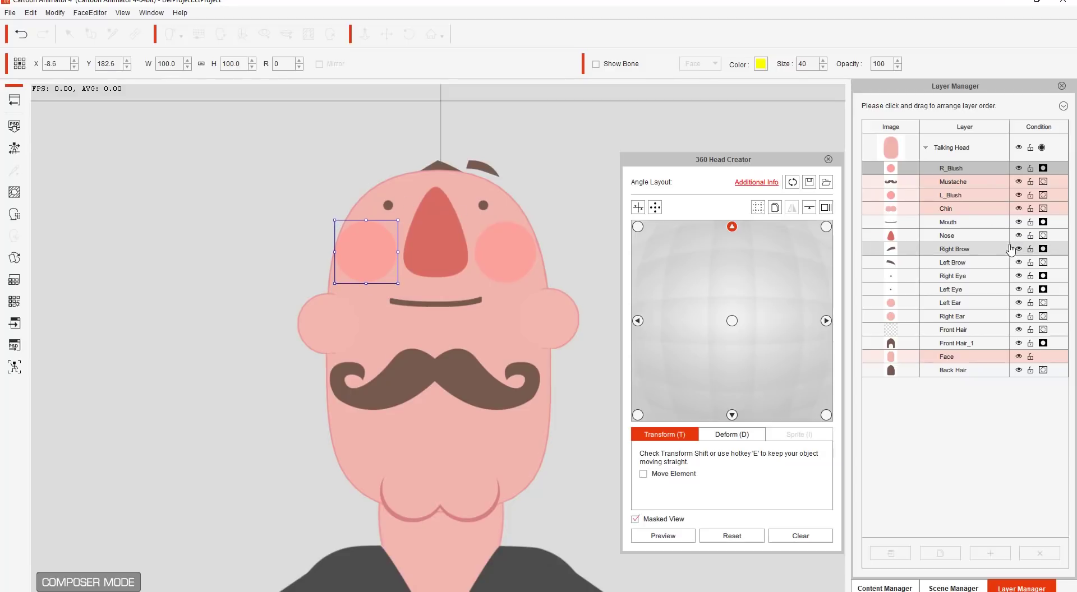
click(1043, 250)
Raise the mustache under the nose and lift the chin to X 0.0, Y 168.1
click(455, 386)
drag(474, 386, 478, 293)
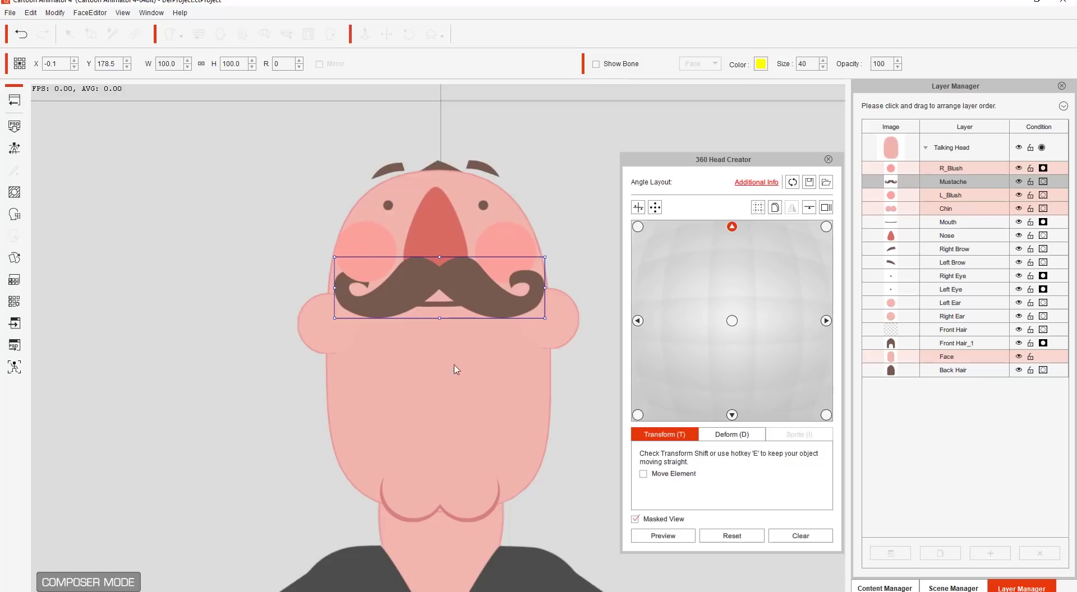
click(463, 505)
drag(465, 505, 465, 392)
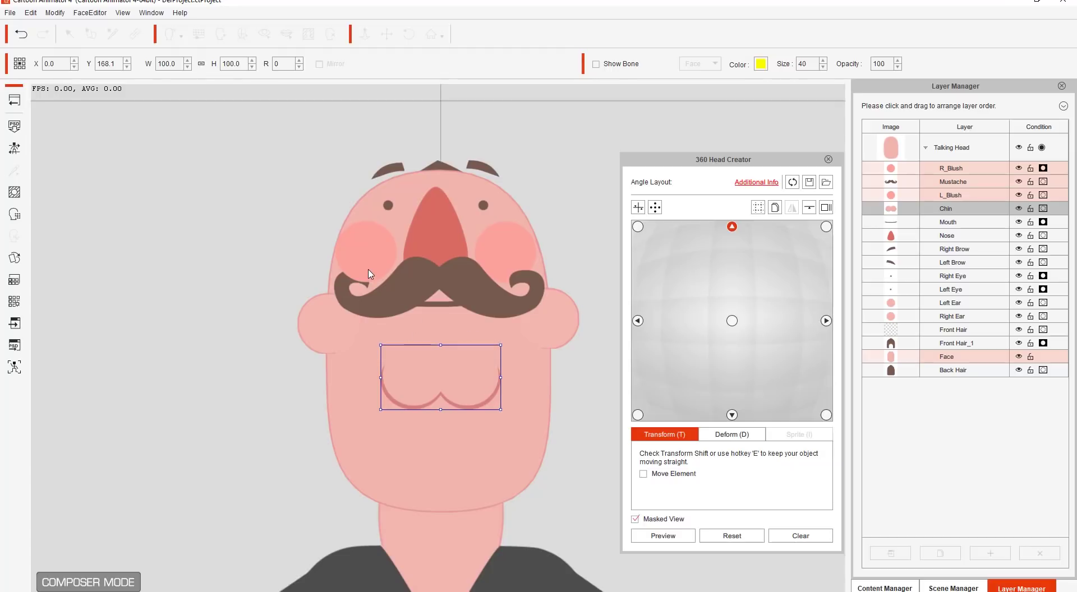
Move the Mustache layer to the top of the order for the top, top-left, left and bottom-left angles
click(965, 182)
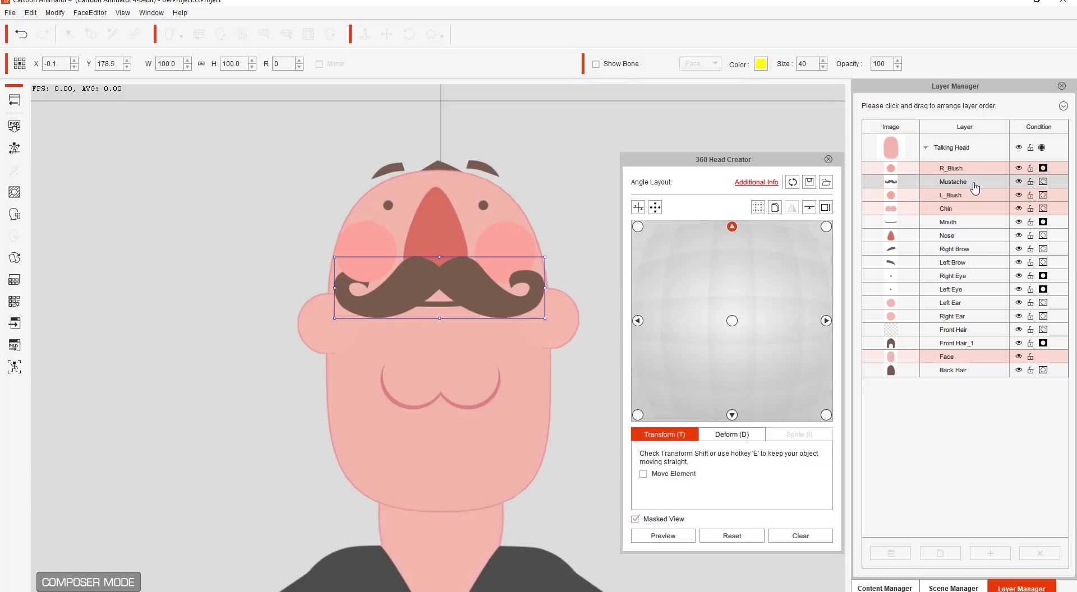
drag(968, 182, 965, 167)
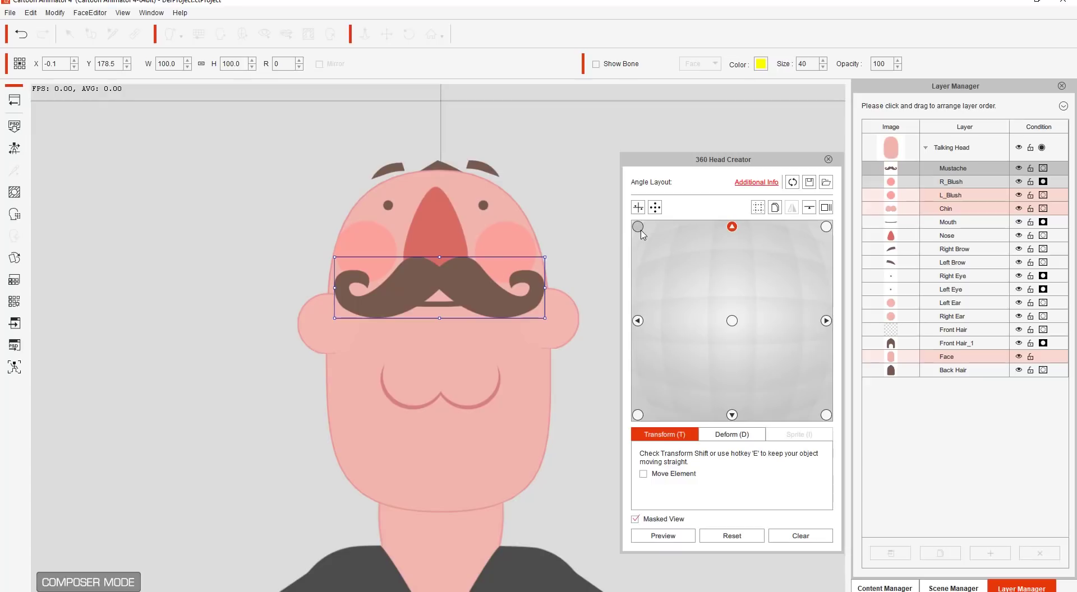
click(638, 227)
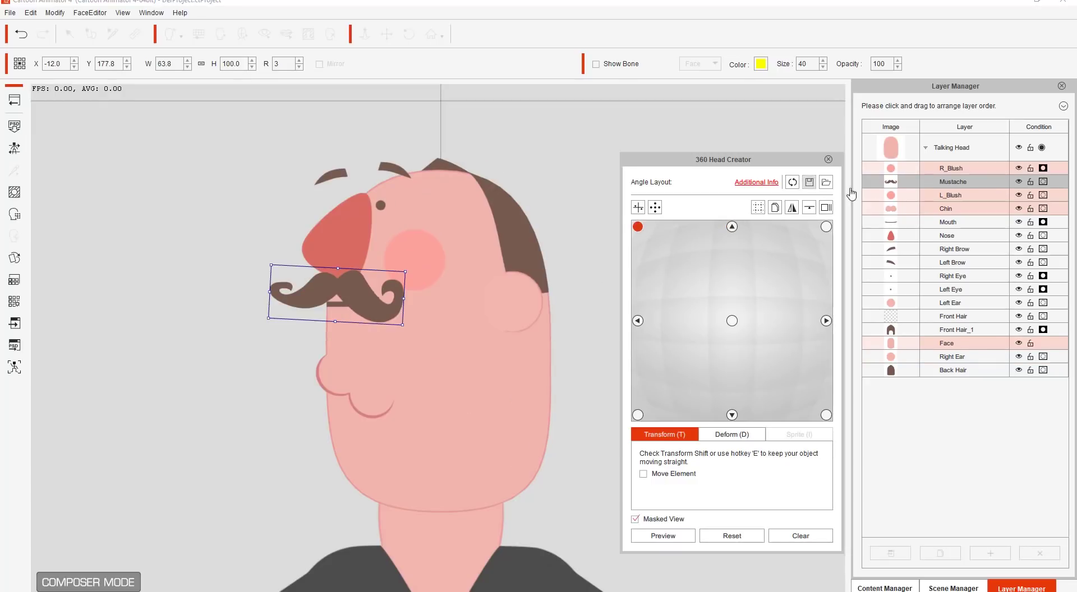
drag(951, 181, 955, 163)
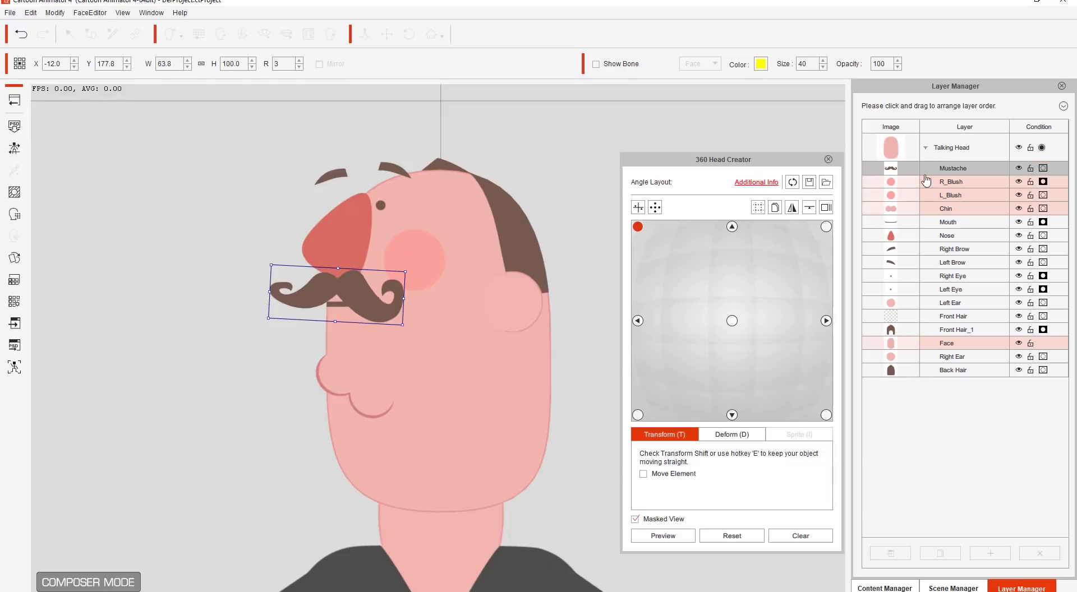
click(638, 321)
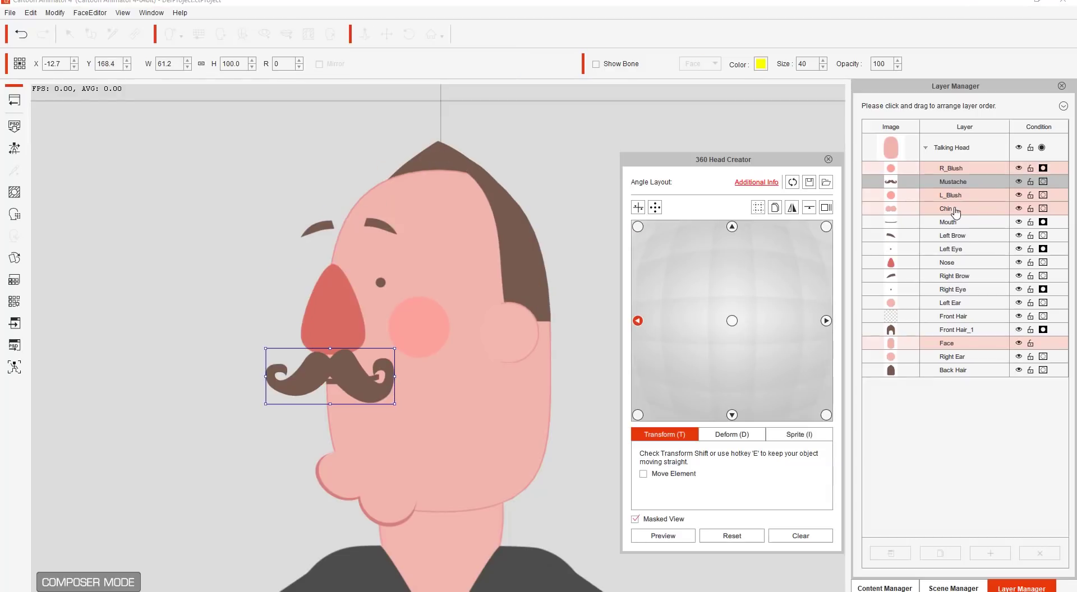
drag(952, 181, 953, 164)
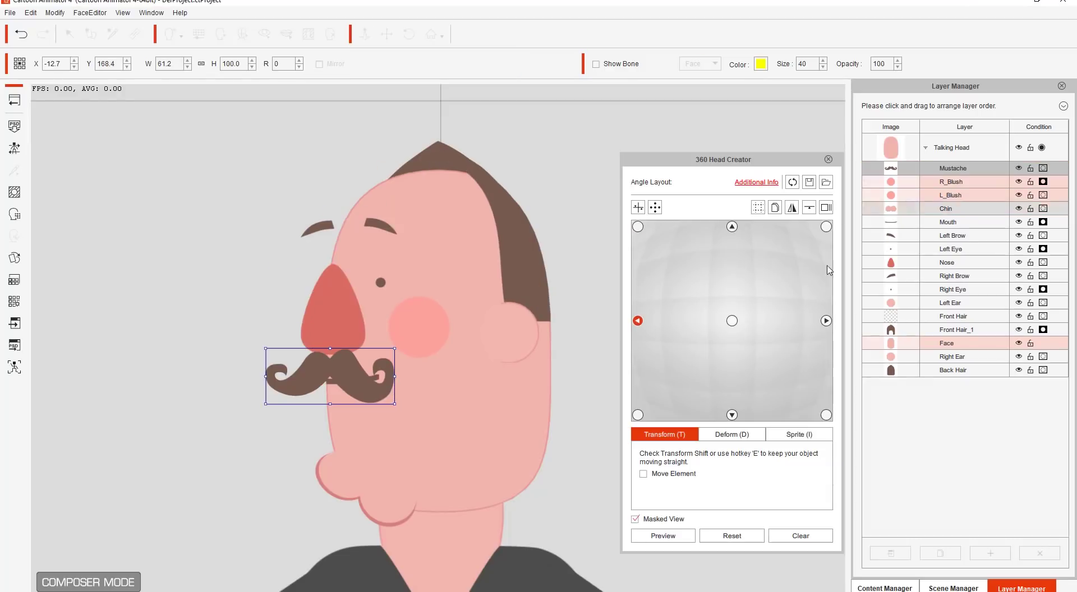
click(638, 415)
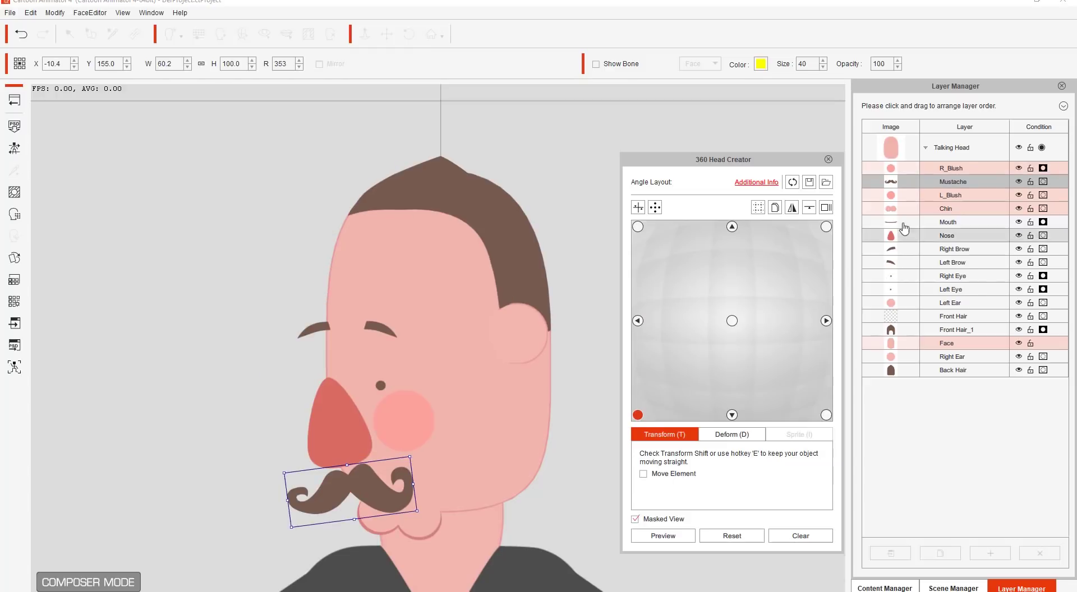
drag(950, 185, 952, 166)
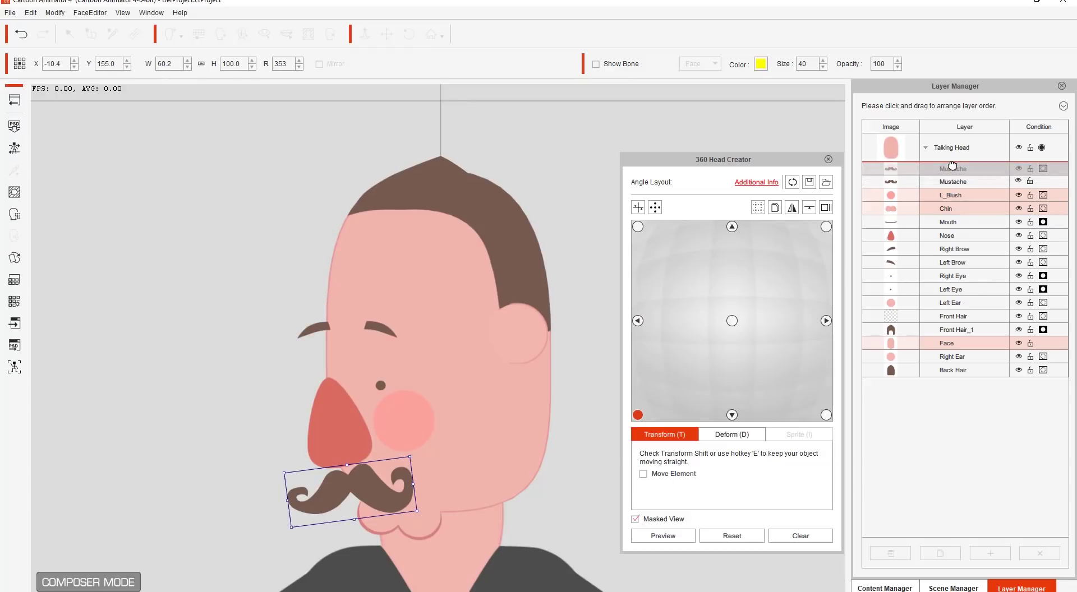
click(732, 415)
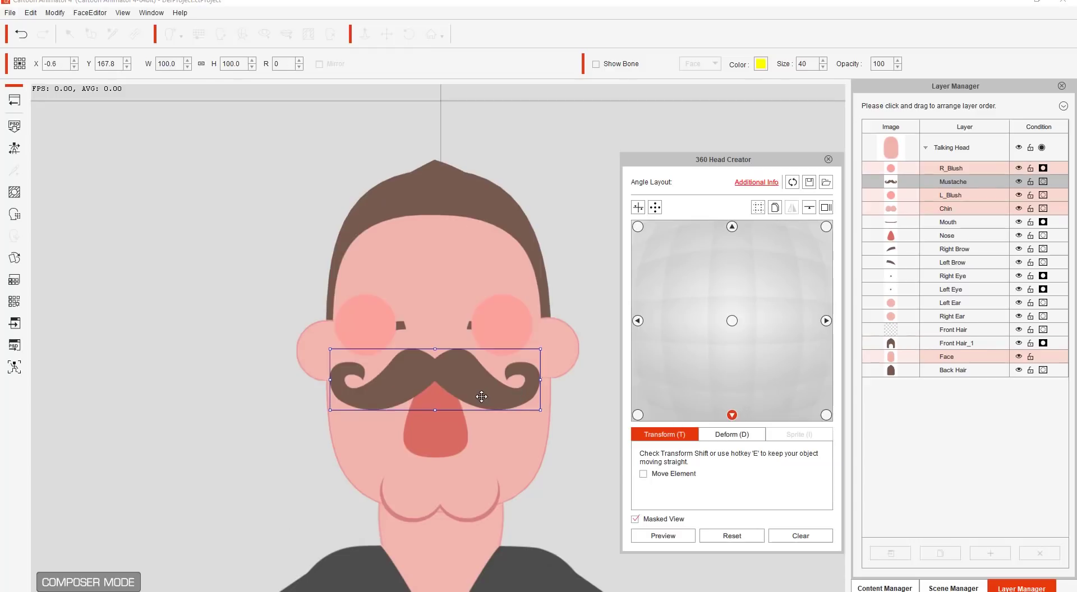
For the bottom angle, move the chin down slightly and flatten it vertically
click(477, 515)
drag(477, 515, 482, 543)
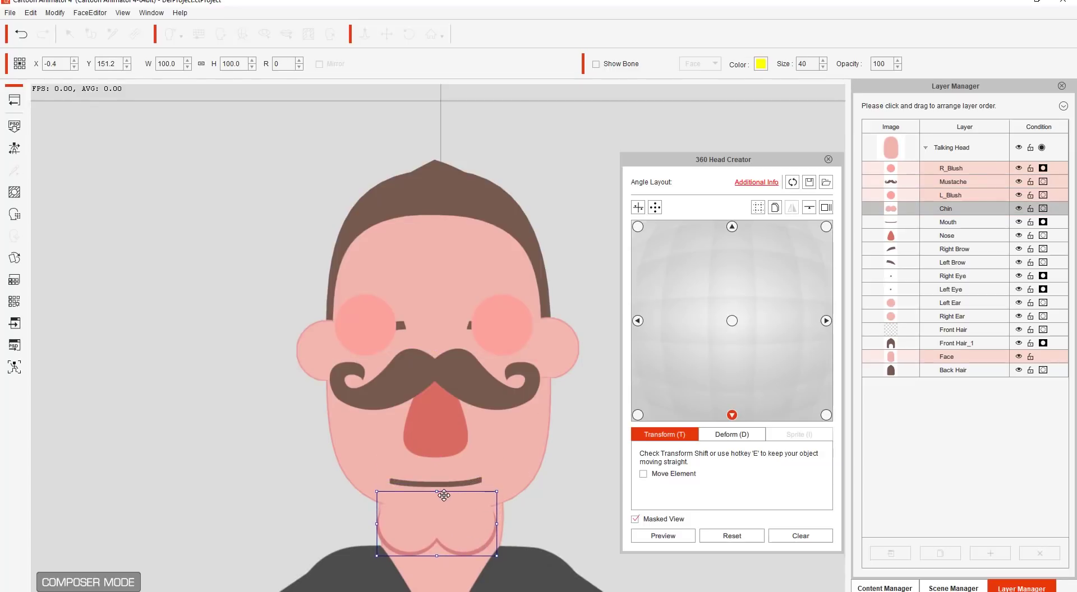
drag(440, 492, 466, 518)
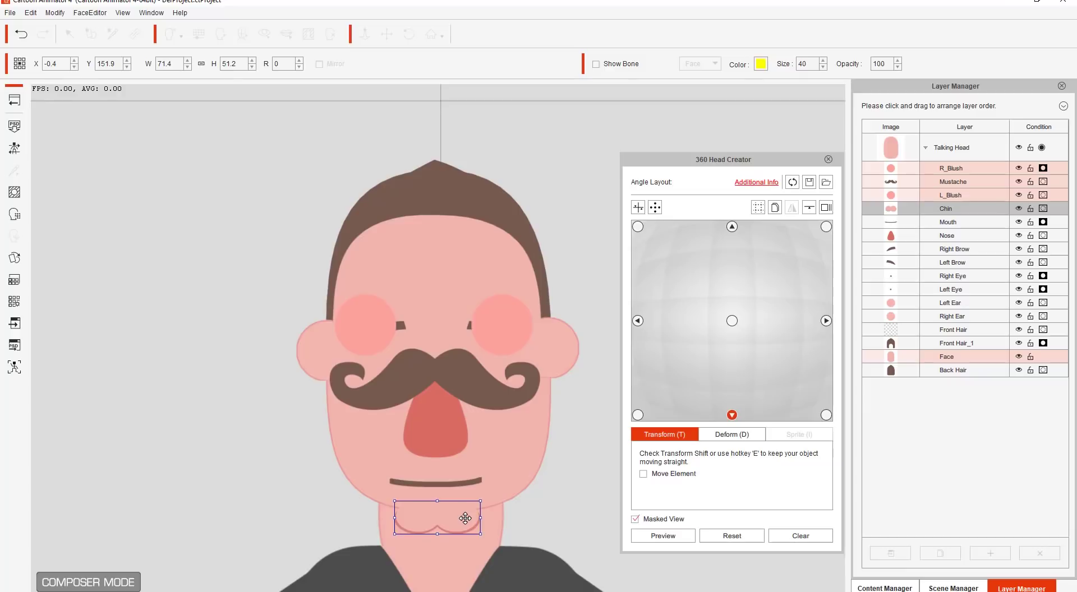
Drop the mustache just under the nose and lower both blushes onto the lower cheeks
drag(483, 402, 495, 489)
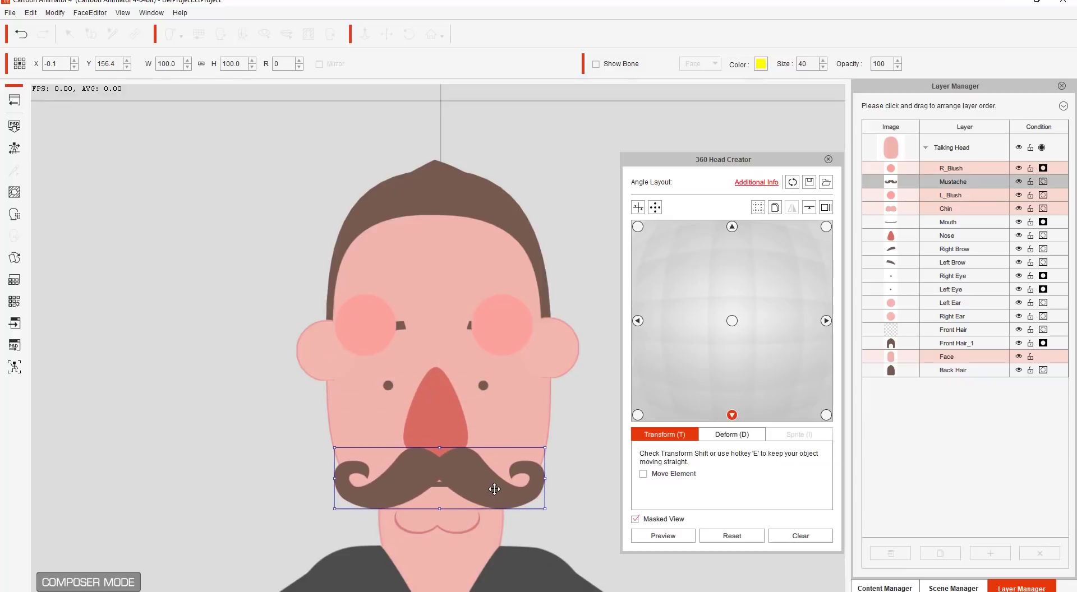
click(503, 336)
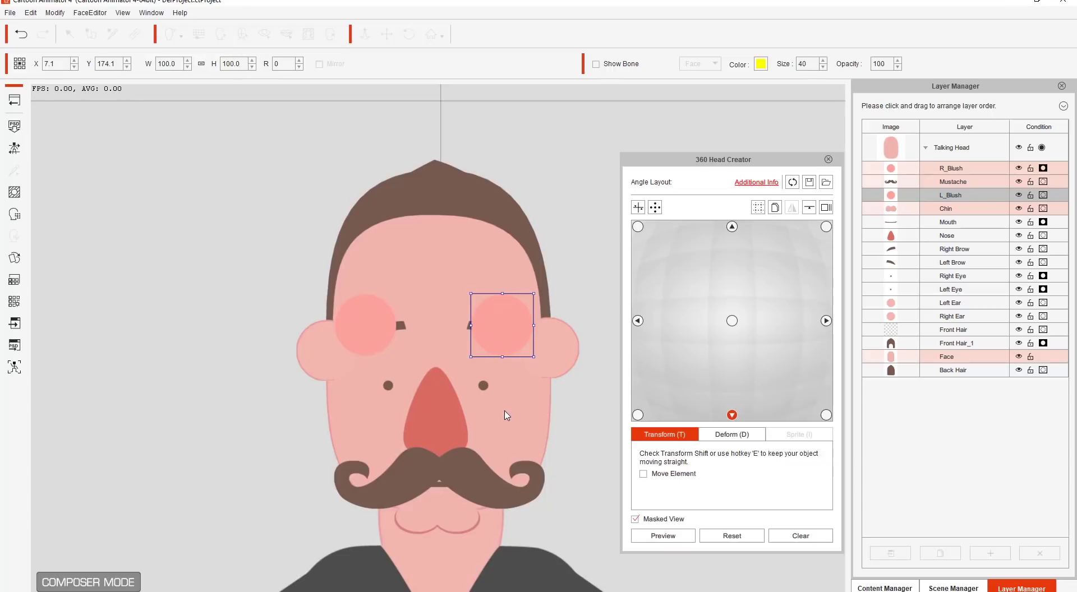
drag(505, 348, 504, 446)
click(357, 334)
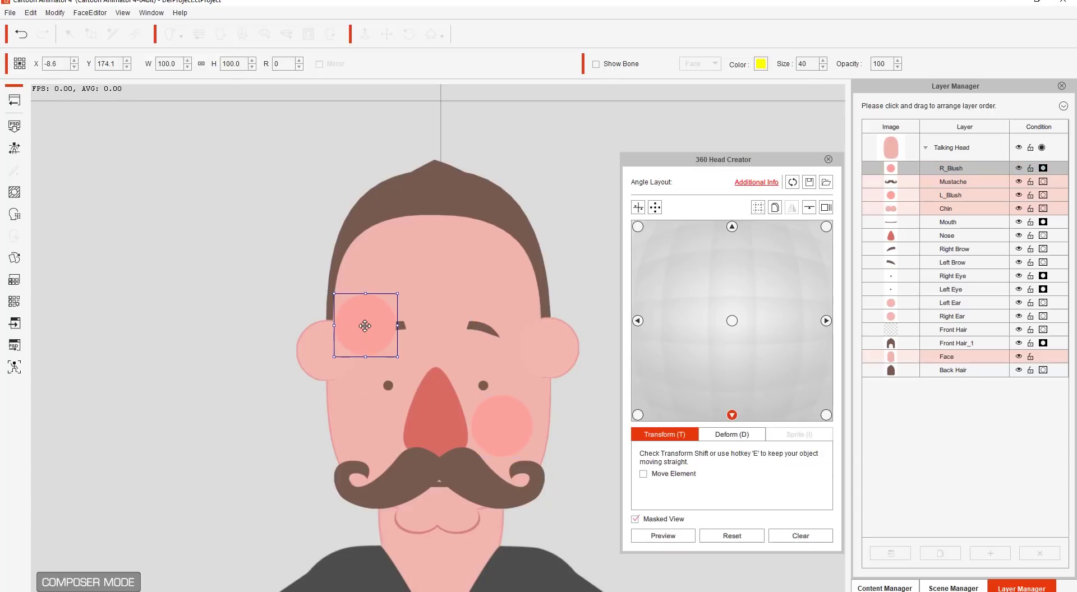
drag(365, 321, 365, 429)
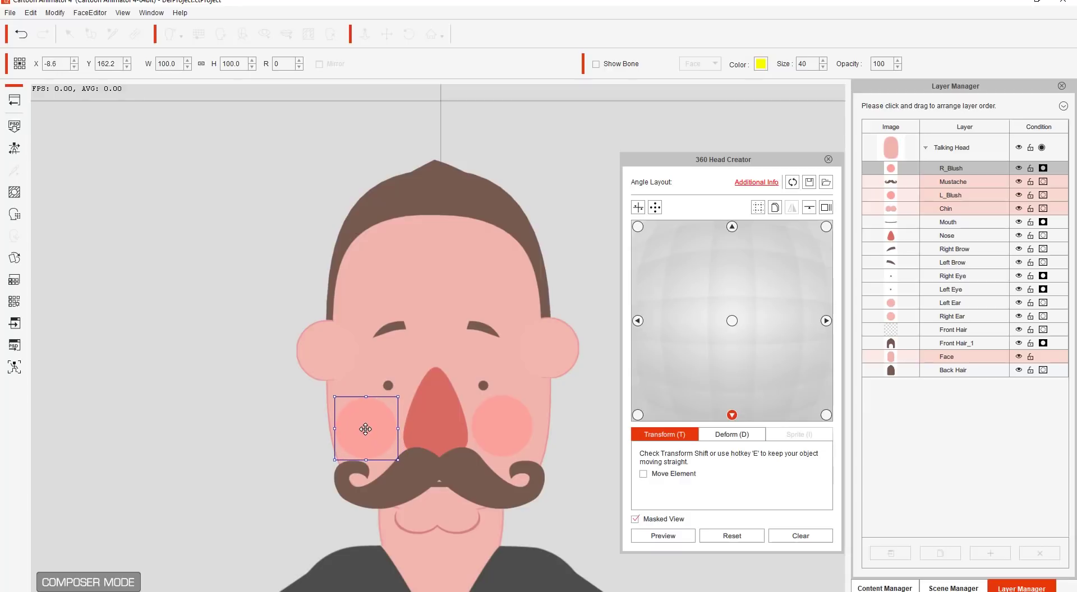
click(466, 458)
drag(467, 464, 471, 471)
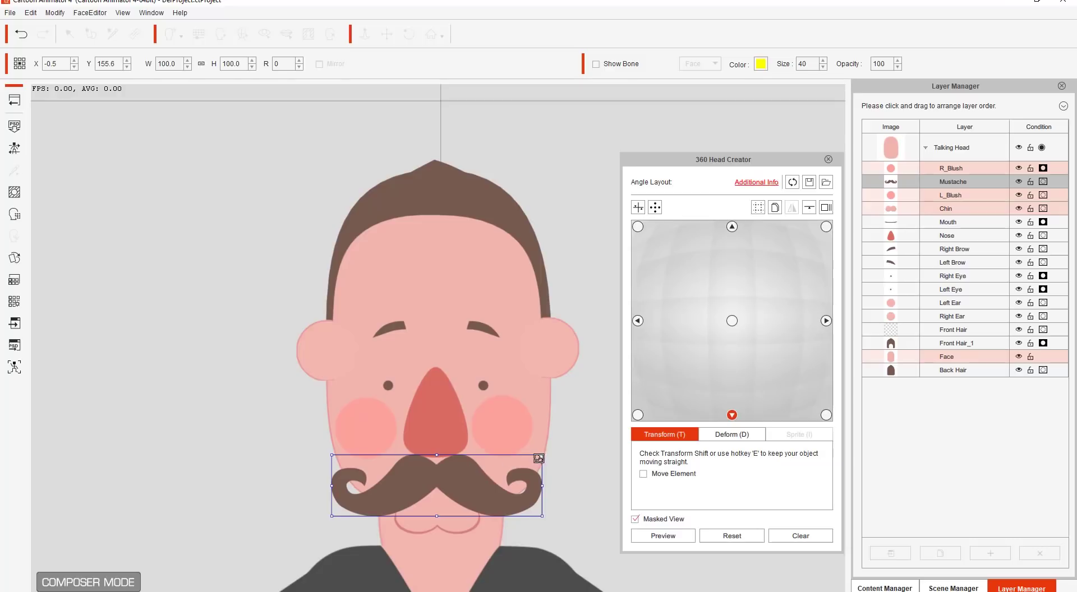
click(664, 536)
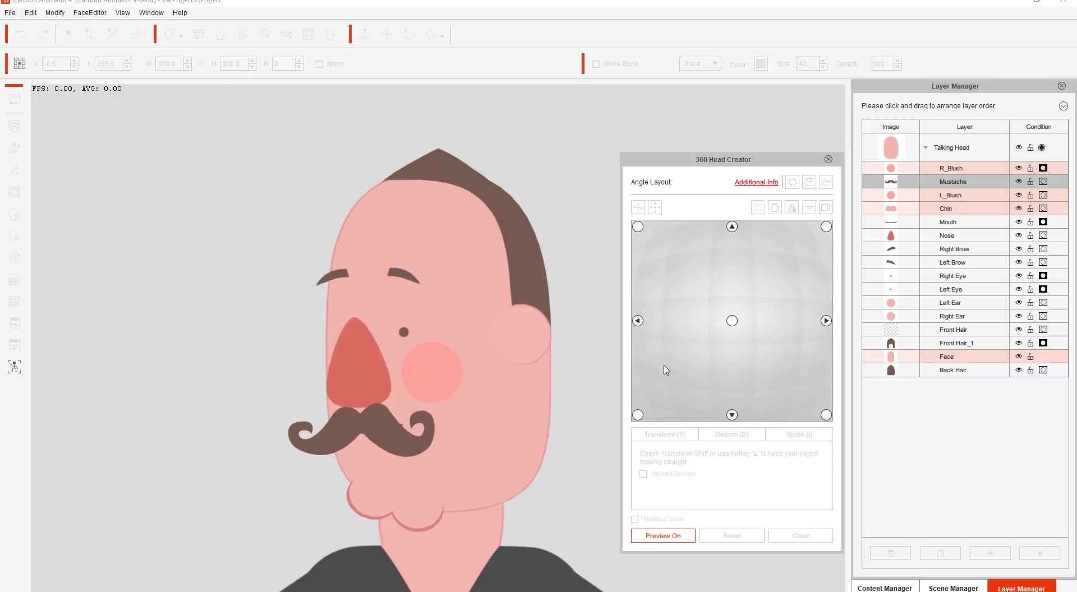
click(676, 536)
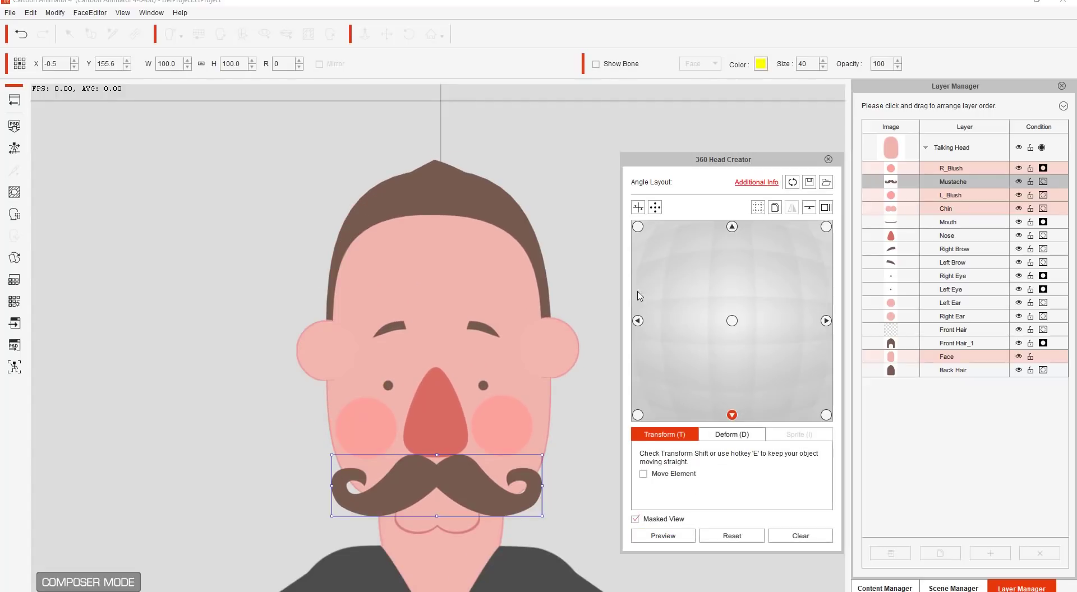
At the left angle, pair L_Blush with R_Blush in Mirror Options
click(638, 321)
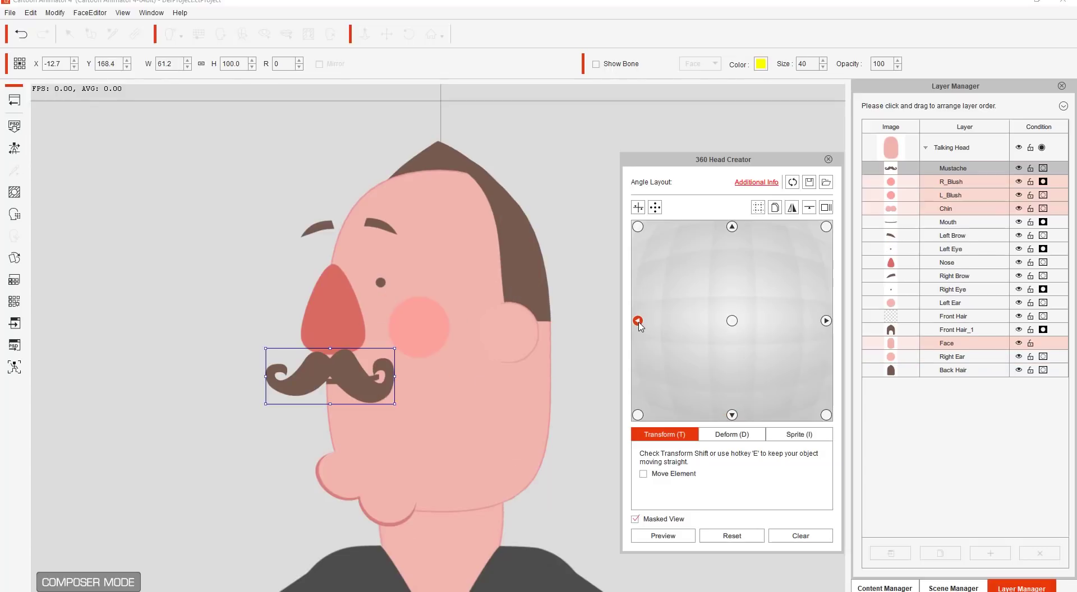
click(790, 209)
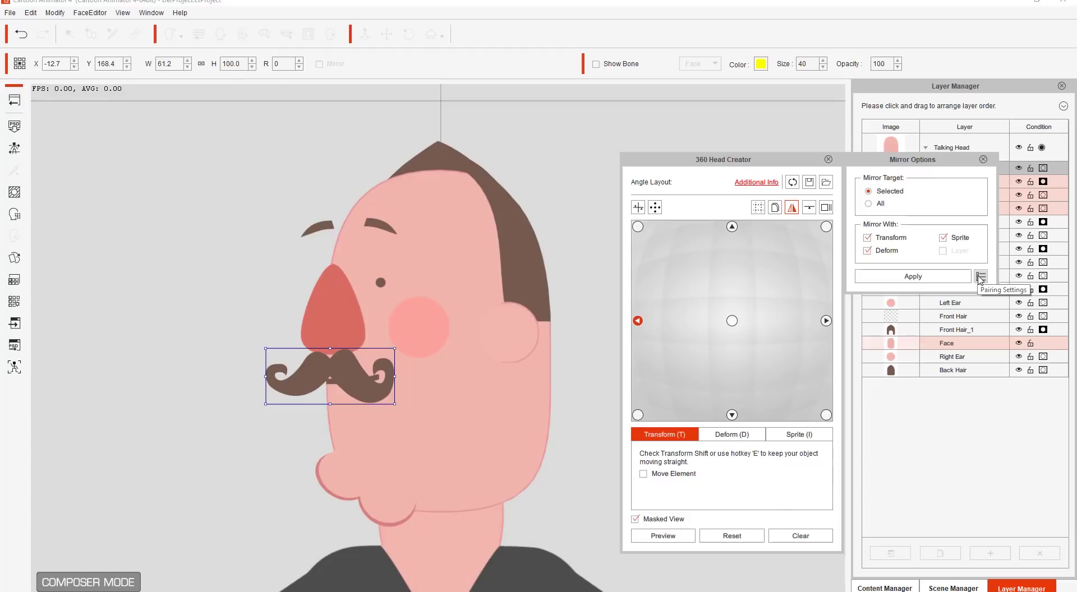
click(980, 277)
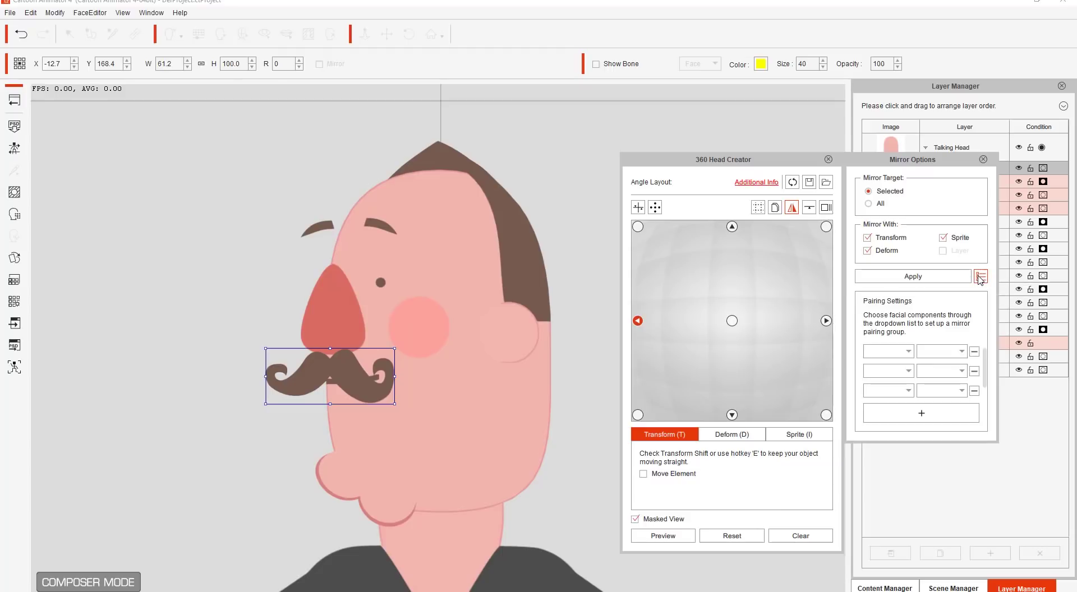
click(909, 352)
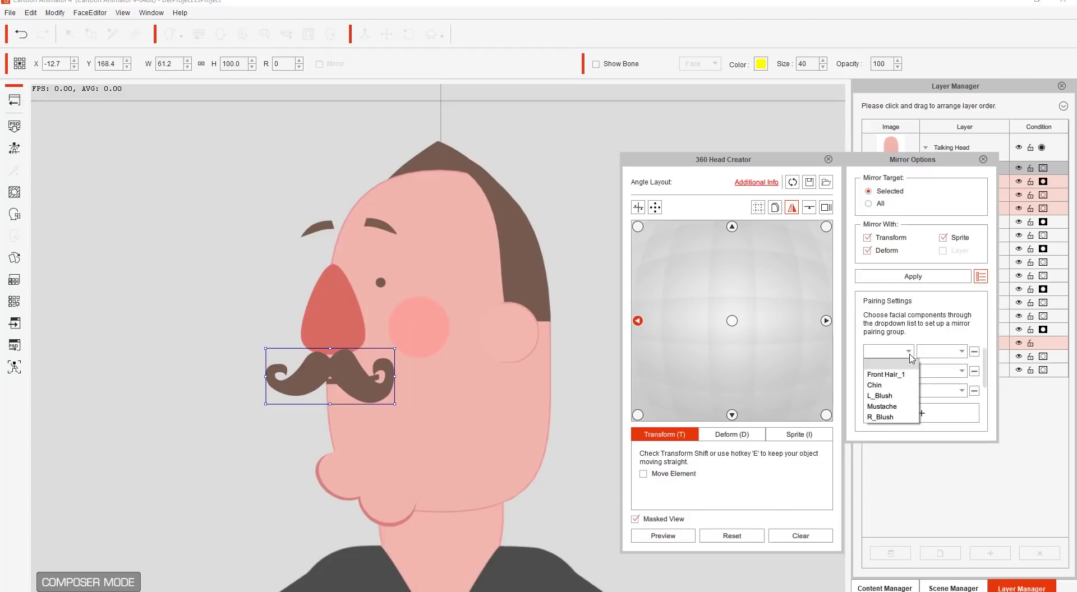
click(890, 397)
click(941, 352)
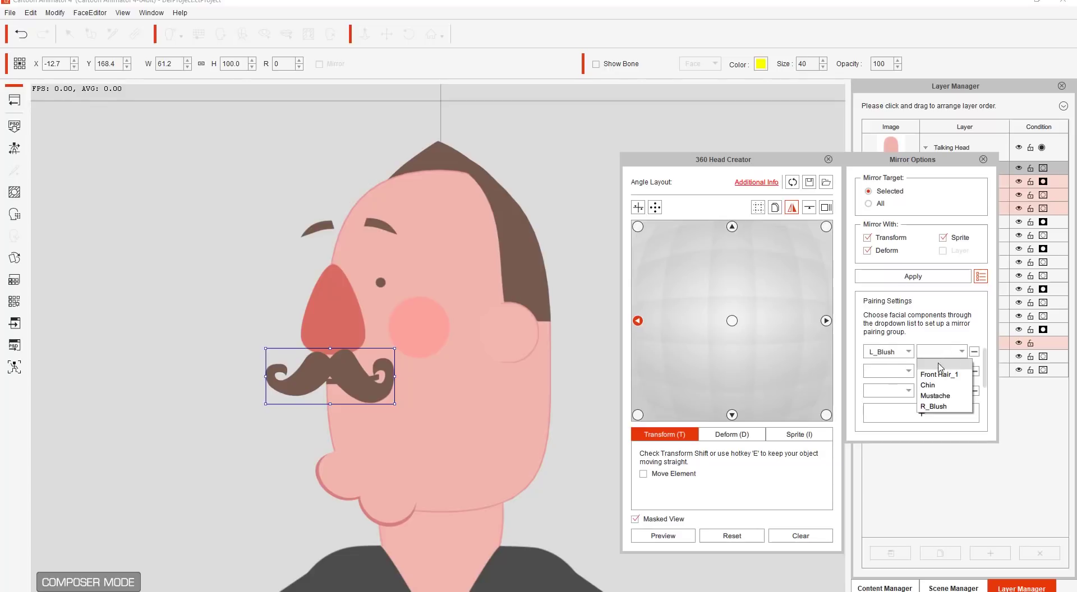
click(938, 408)
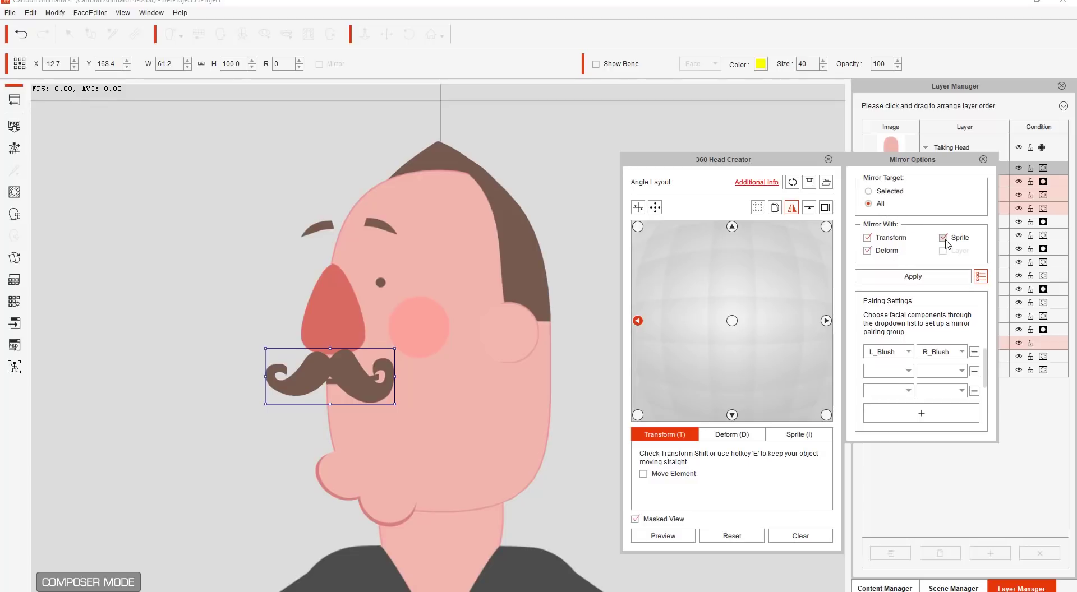
Mirror the left, top-left and bottom-left poses onto their matching right-side angles
click(920, 280)
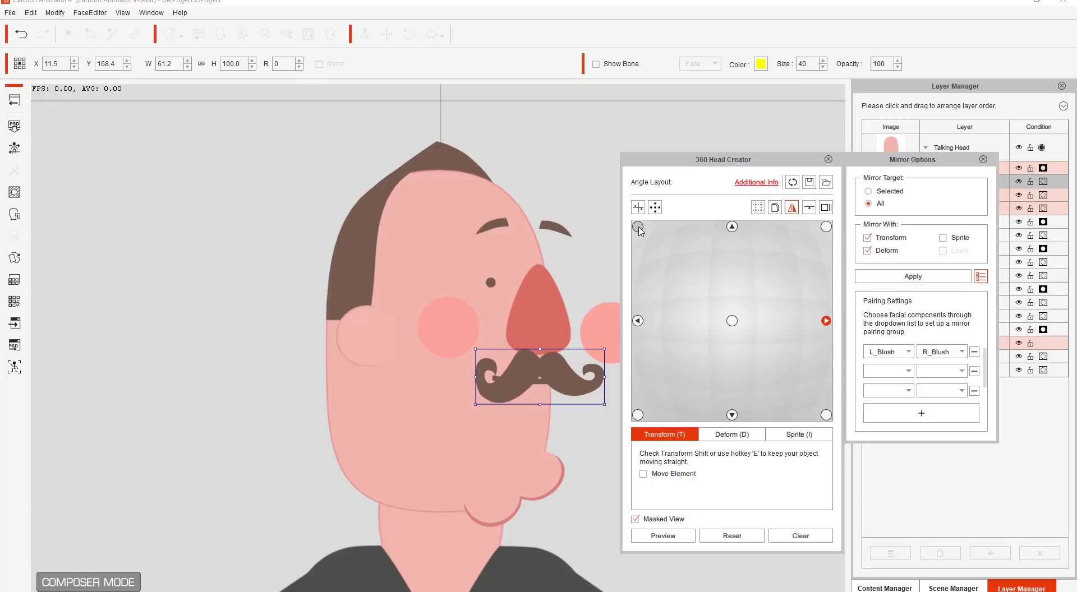
click(638, 227)
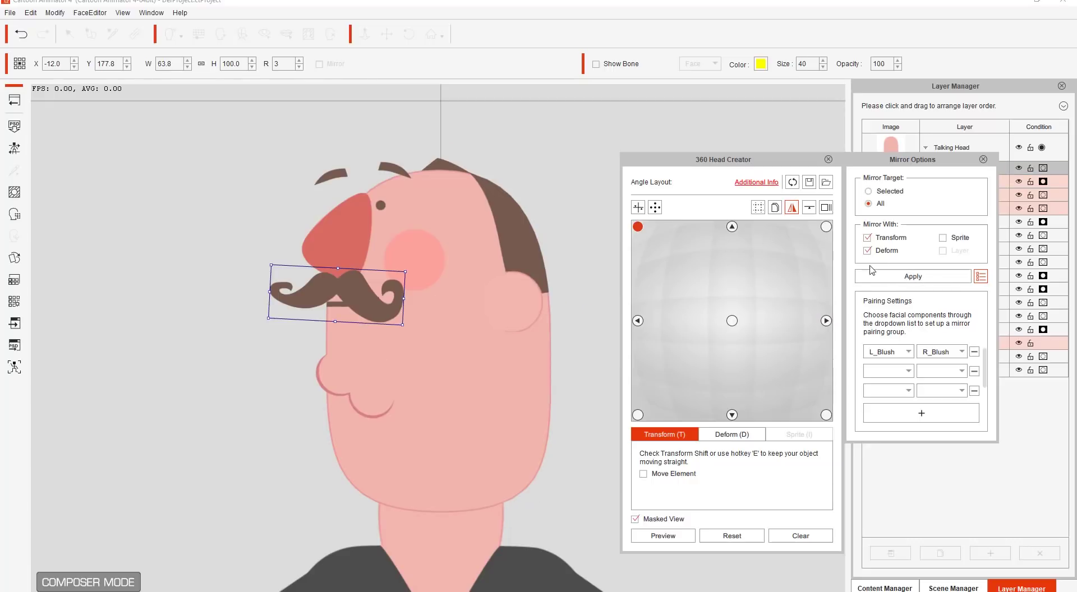
click(913, 278)
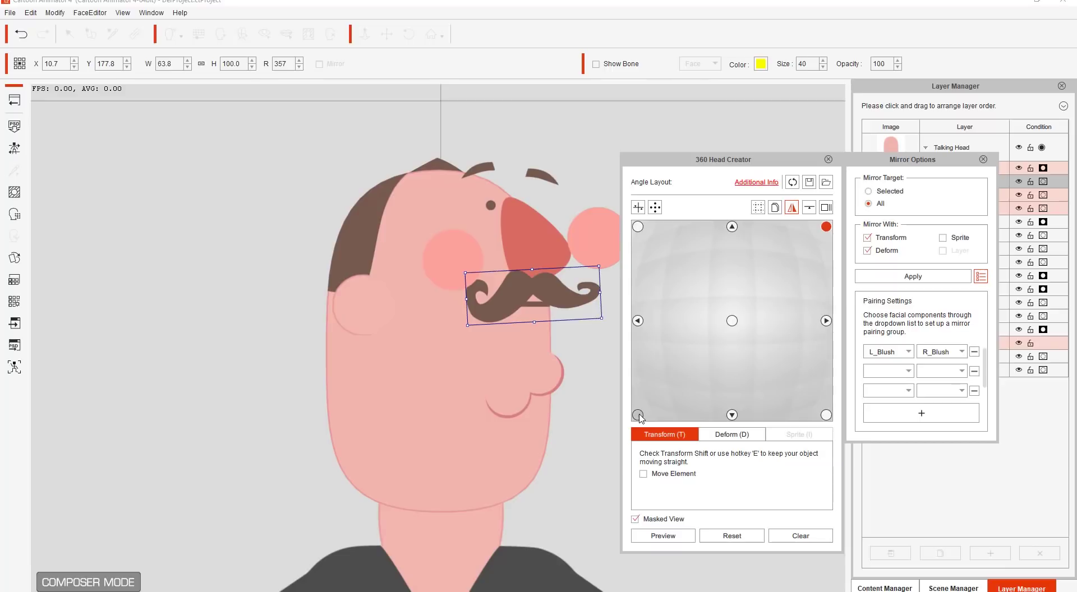
click(638, 416)
click(920, 278)
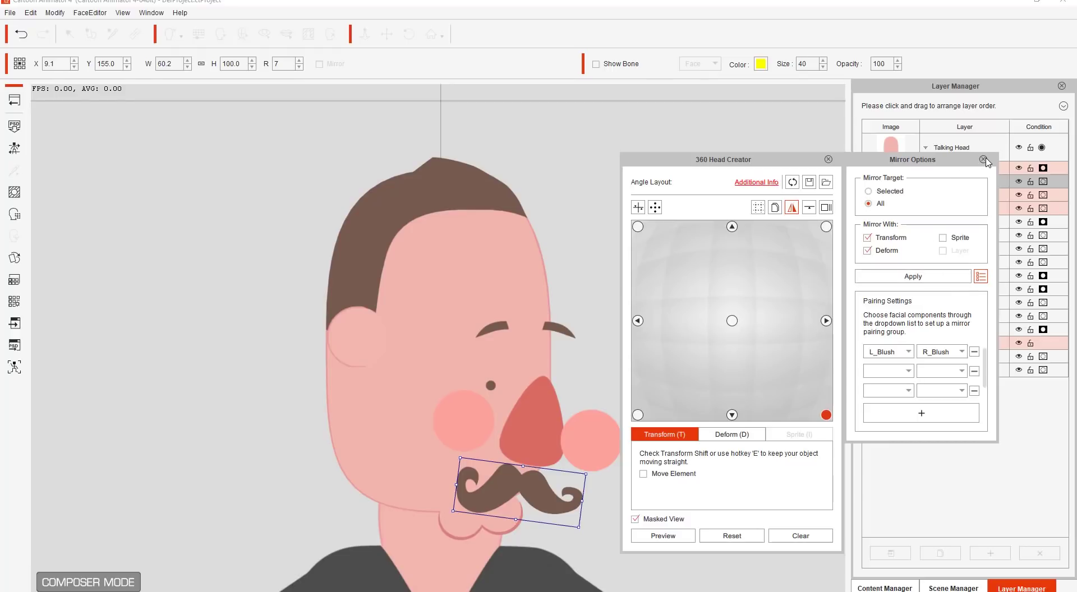
Hide L_Blush in the bottom-right angle, check the right-side angles, and play the turning preview
click(984, 160)
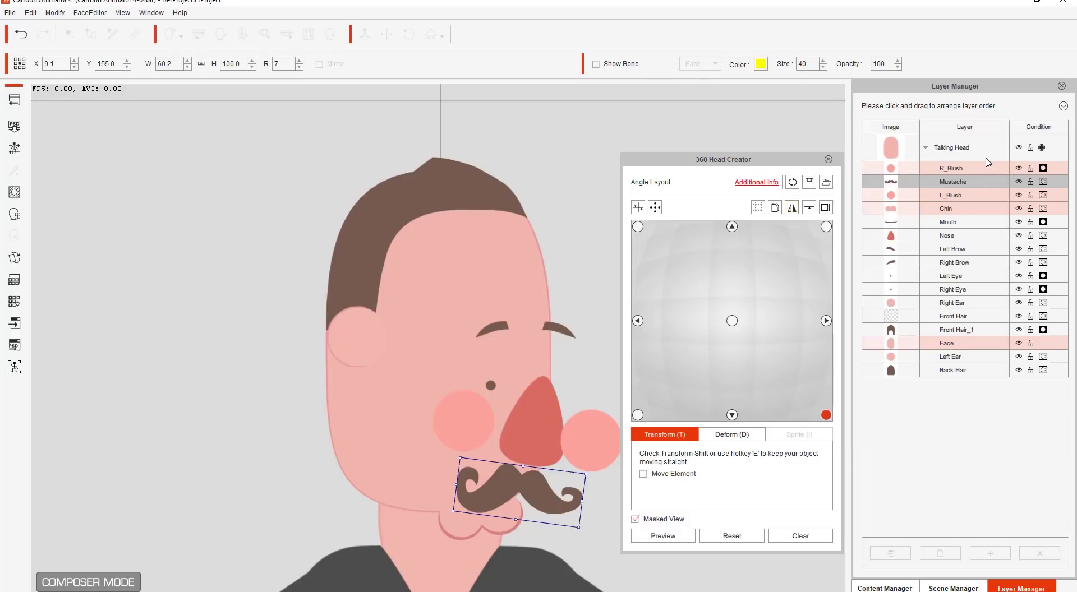
click(1043, 195)
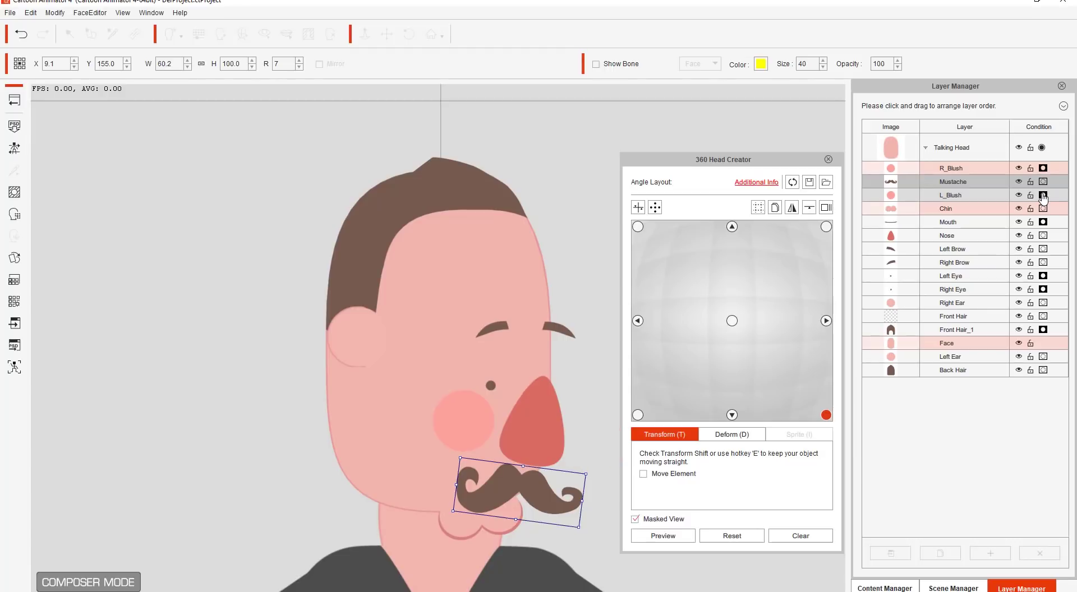
click(826, 321)
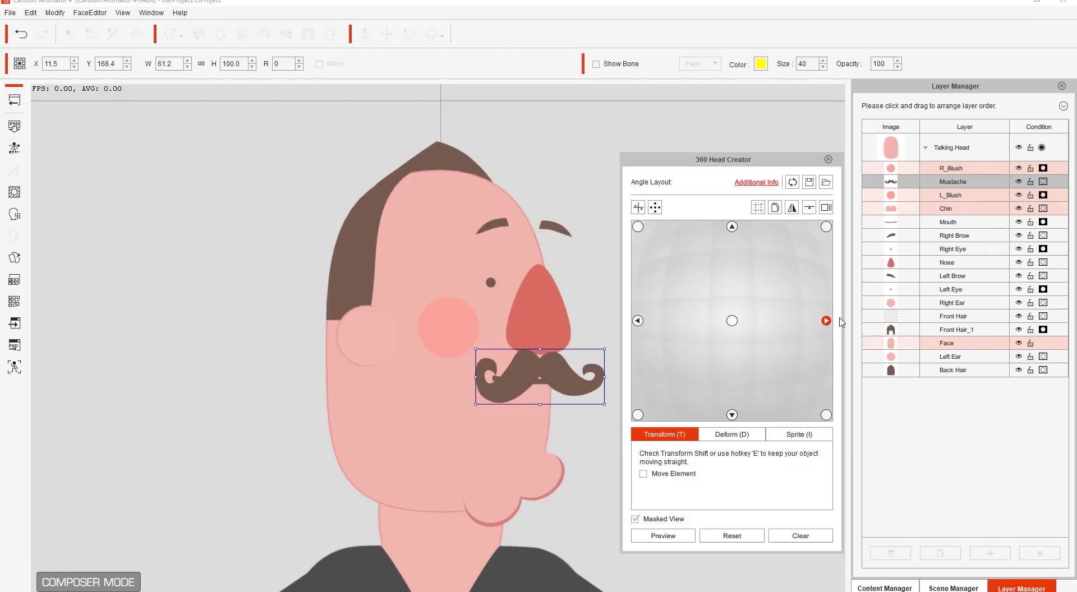
click(826, 226)
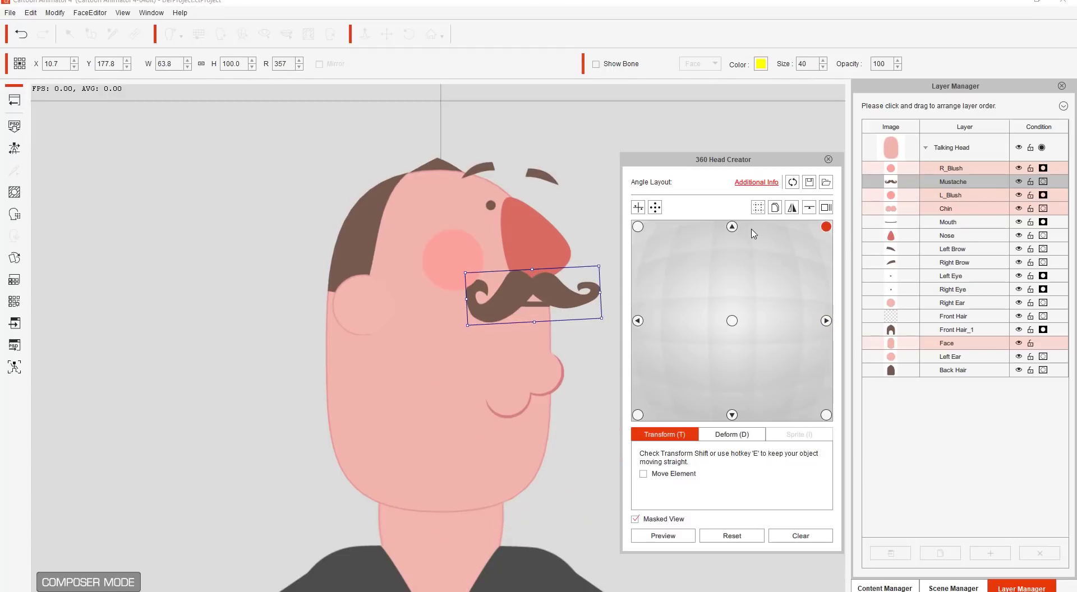
click(732, 321)
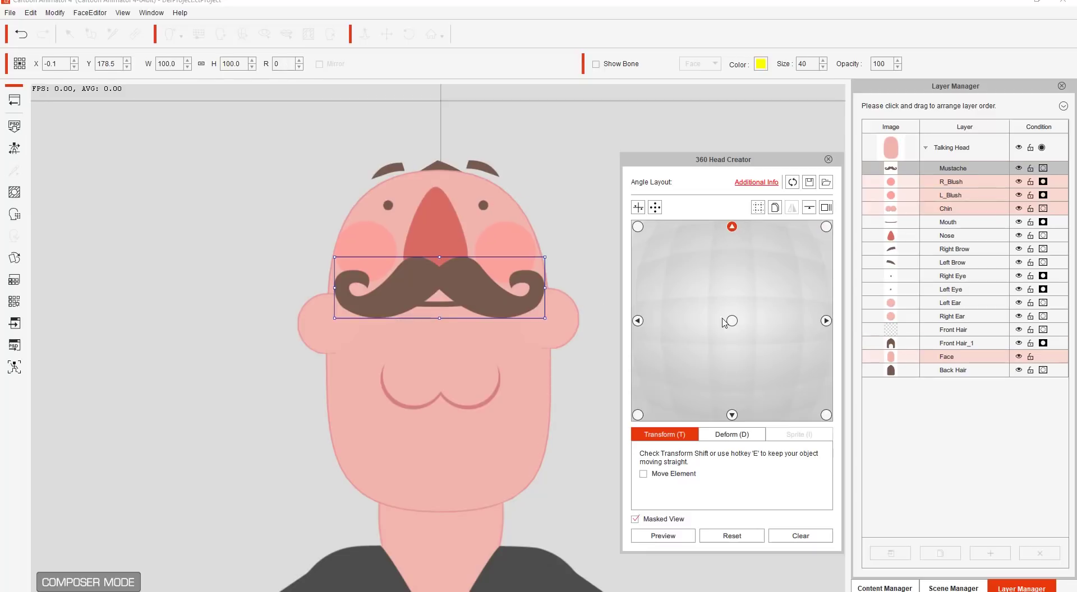
click(732, 416)
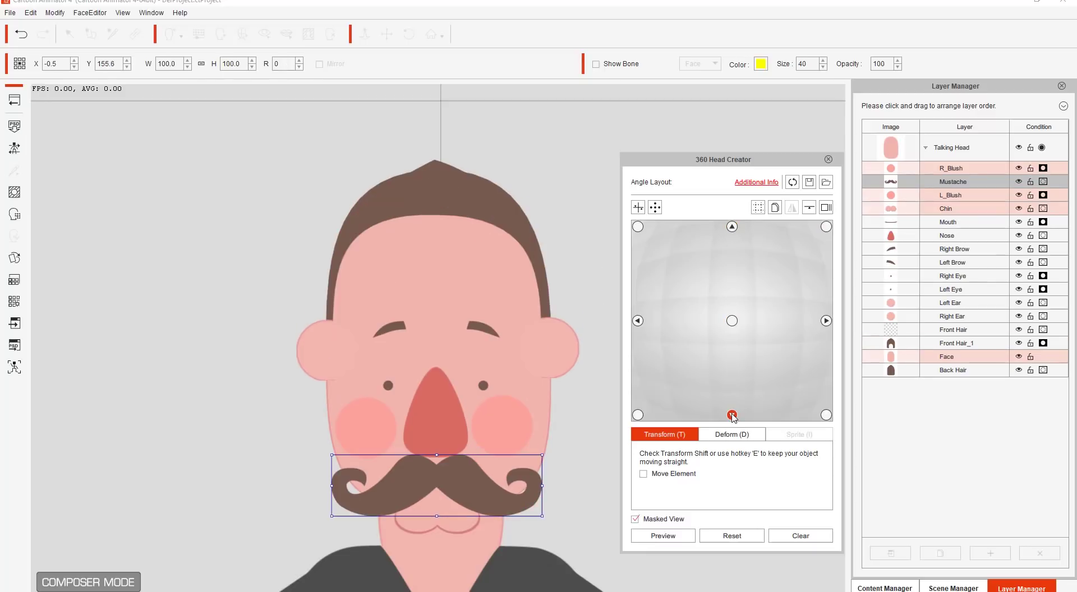
click(667, 536)
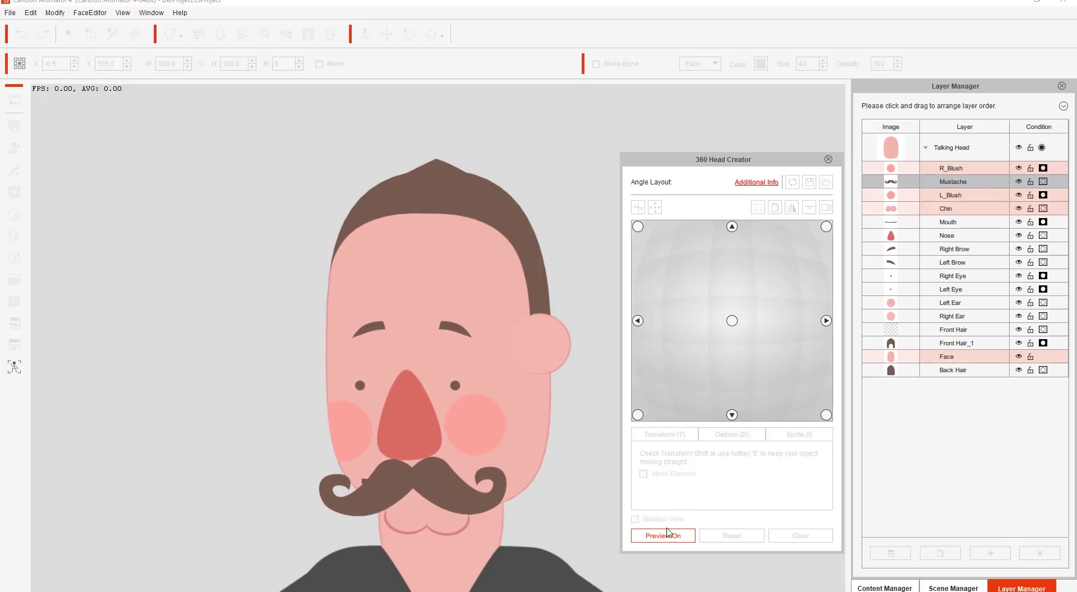
Stop the head's turning preview to resume angle editing
click(664, 537)
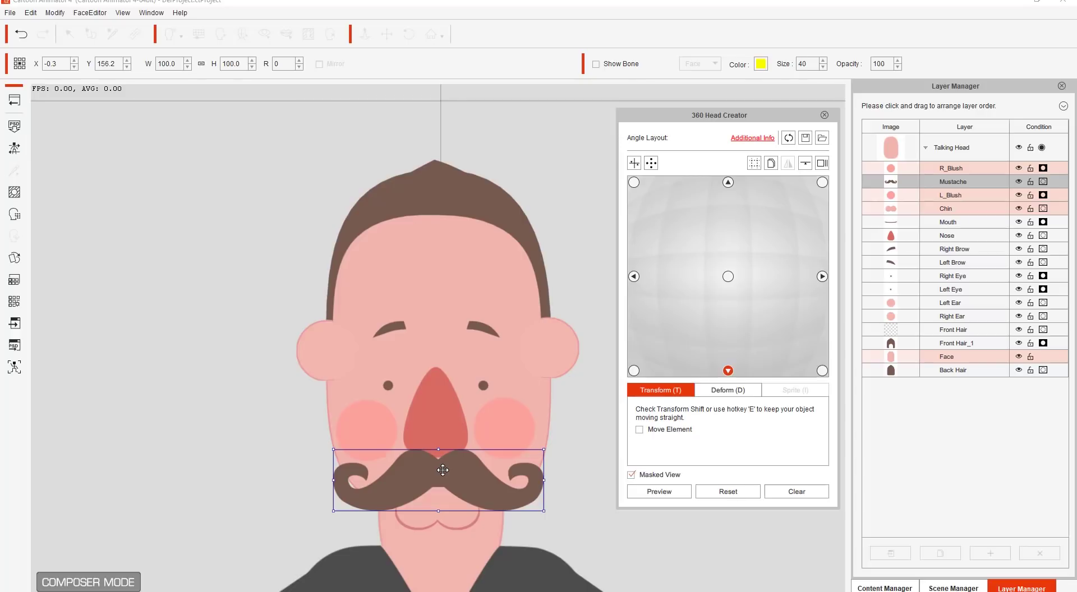
At the bottom angle, nudge the mustache up and layer Mustache below Nose, Chin below Mustache
click(728, 182)
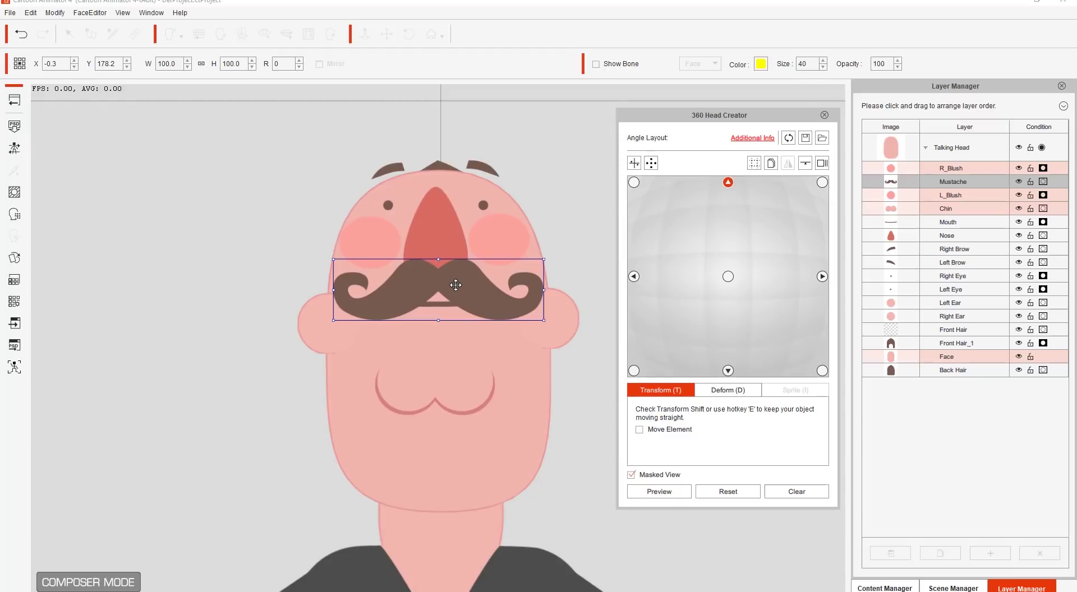
click(728, 371)
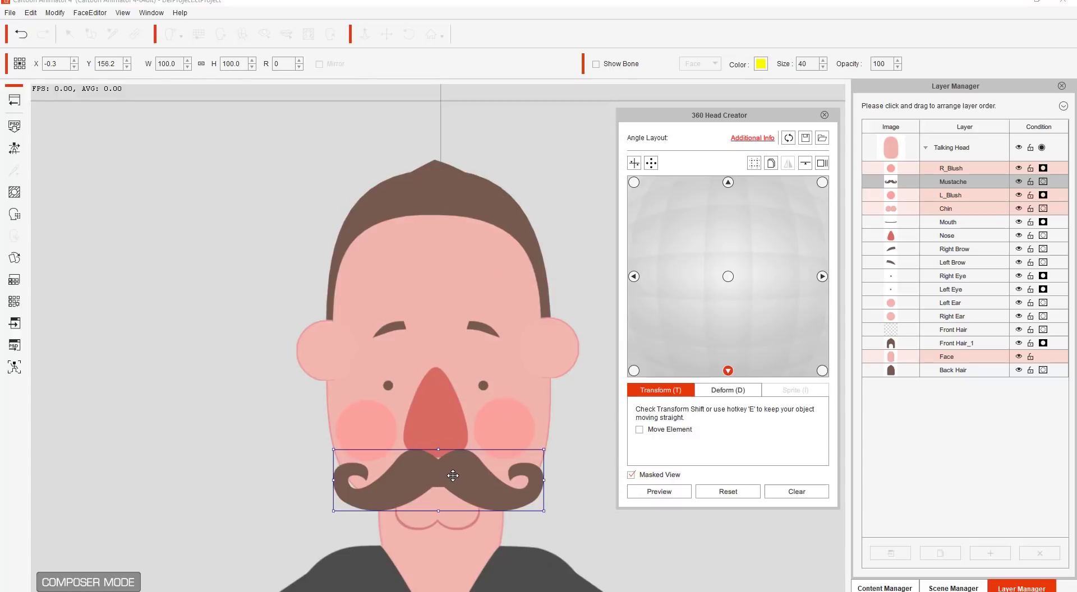
drag(452, 476, 452, 475)
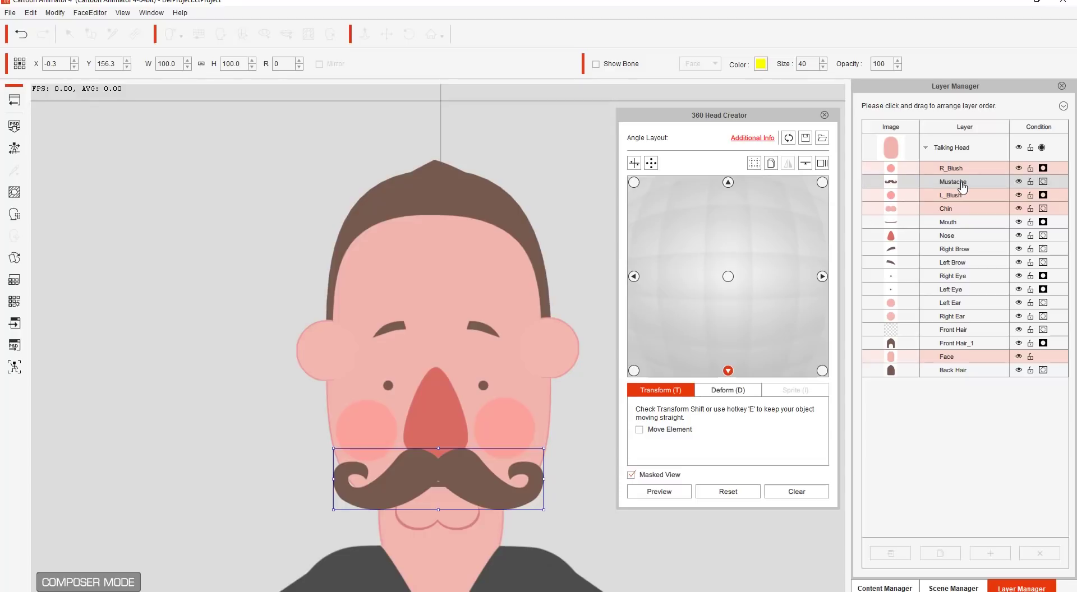
drag(962, 185, 962, 240)
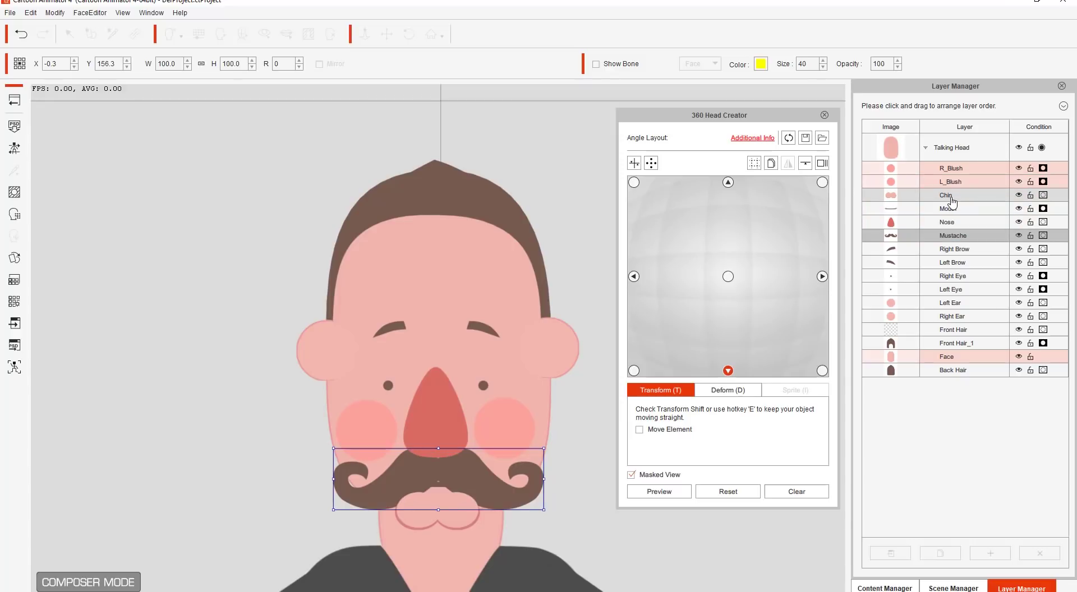
drag(952, 201, 954, 240)
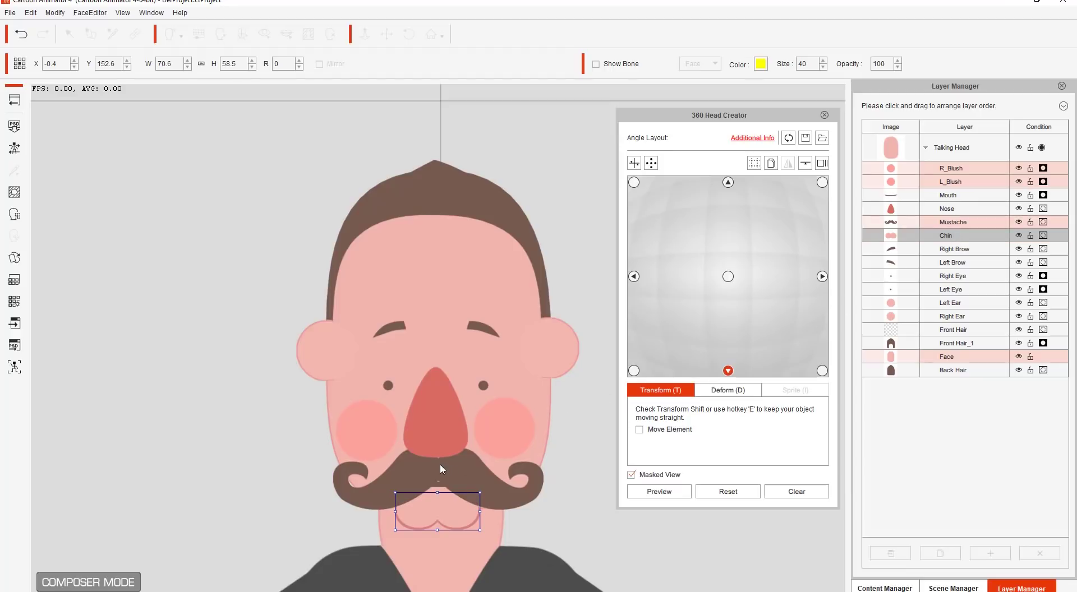
At the bottom-left angle, nudge the mustache up and layer Mustache under Nose, Chin under Mustache
click(728, 182)
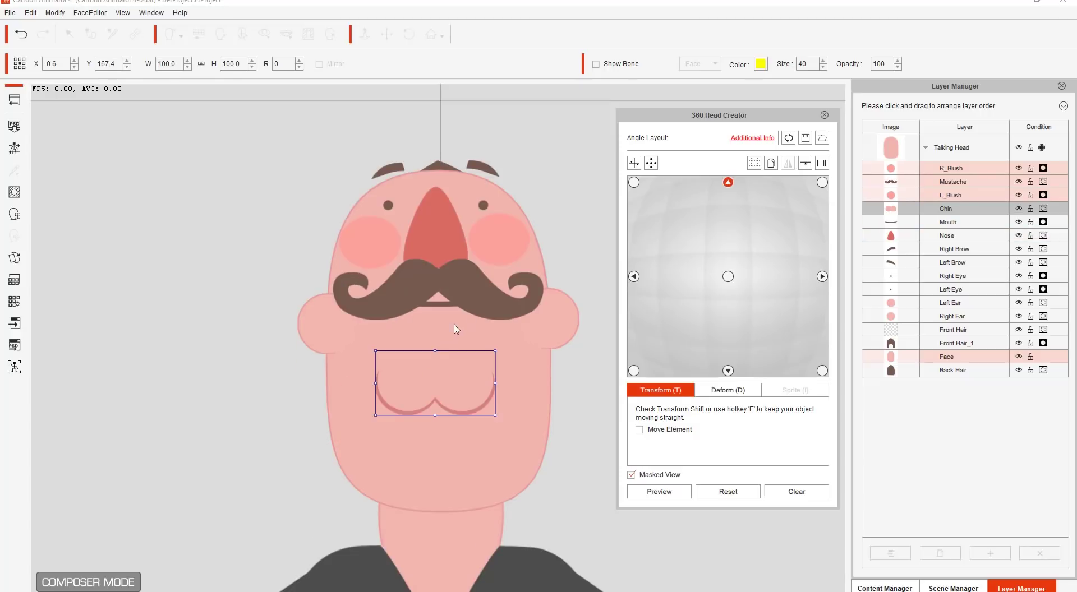
click(634, 371)
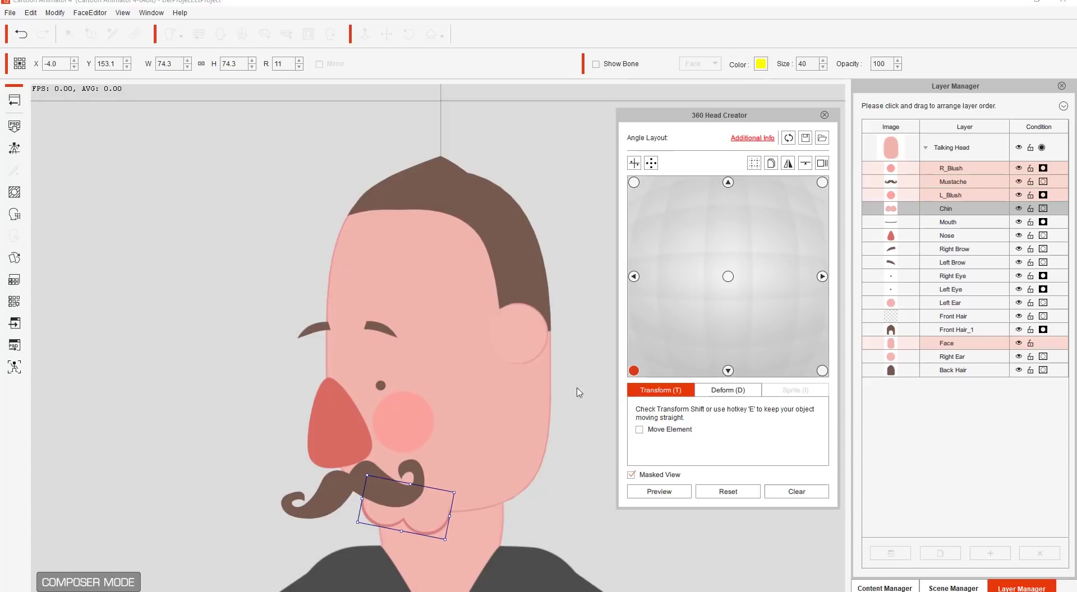
click(339, 487)
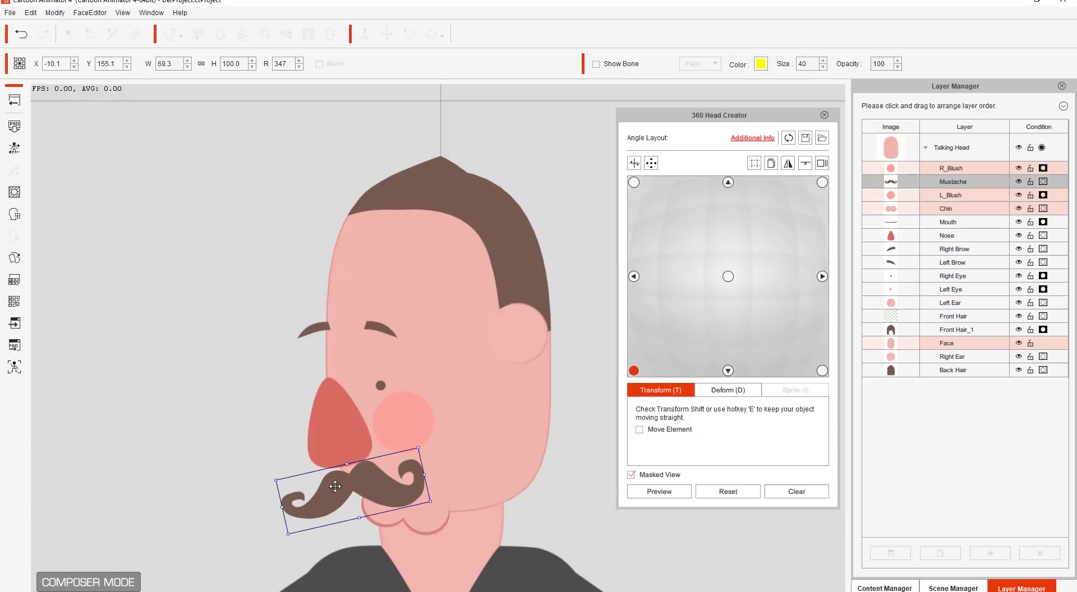
drag(365, 481, 364, 477)
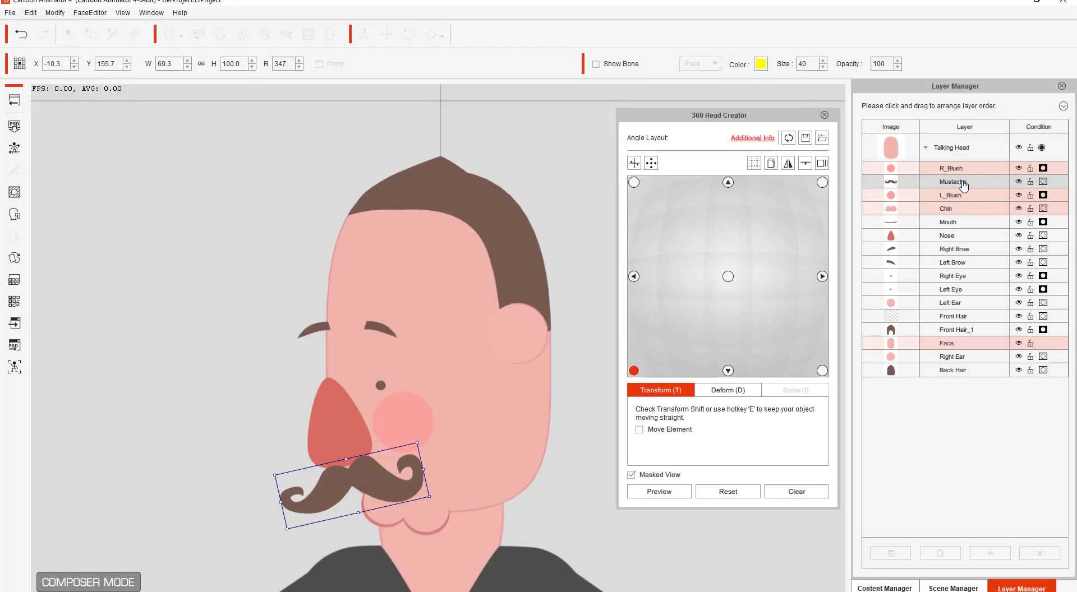
drag(963, 185, 966, 238)
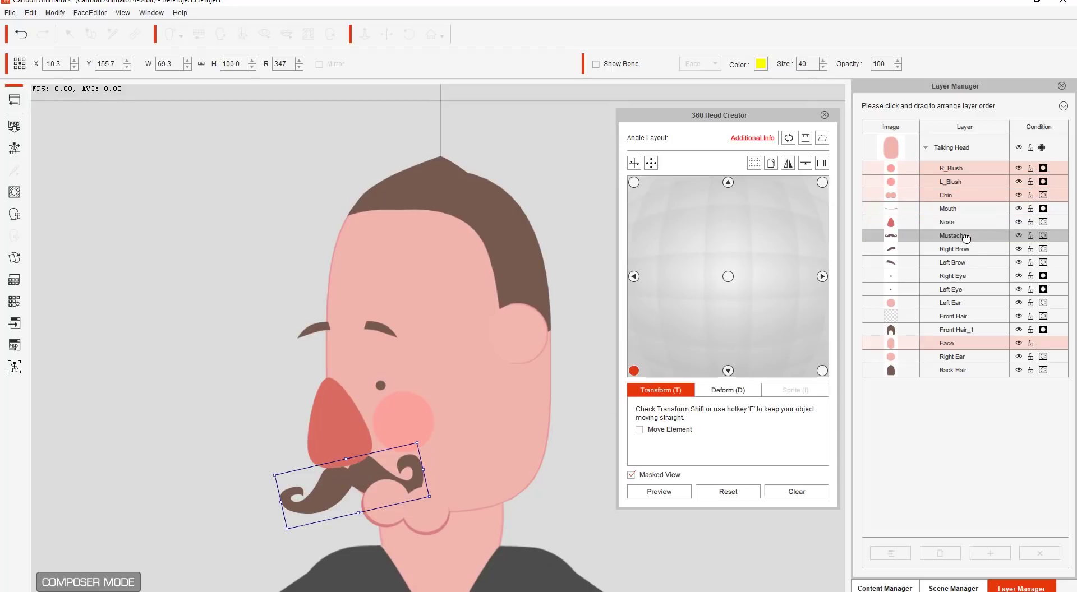
drag(953, 196, 961, 240)
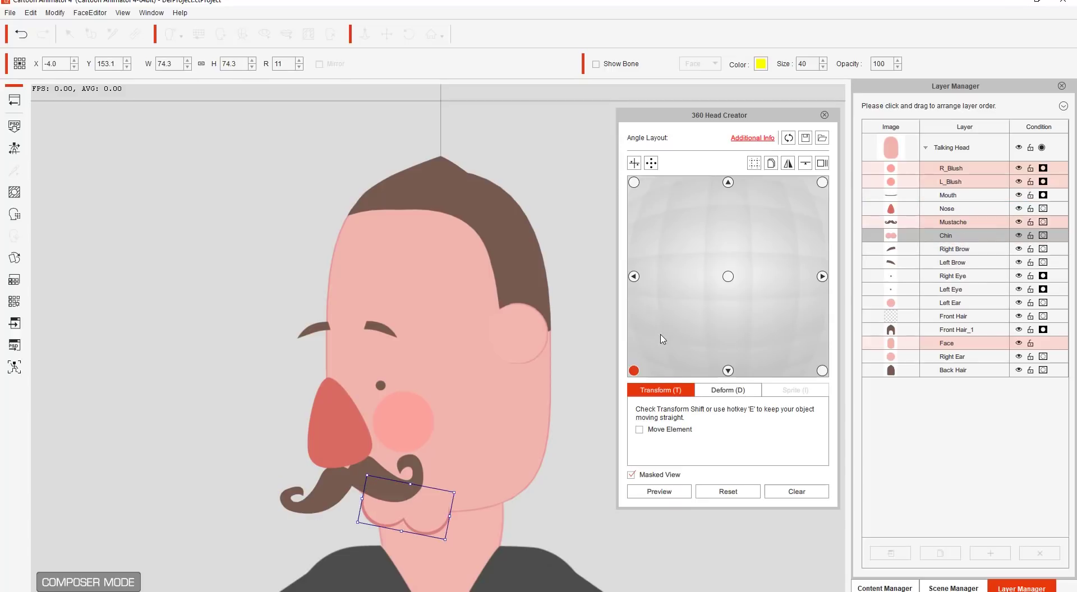
click(634, 182)
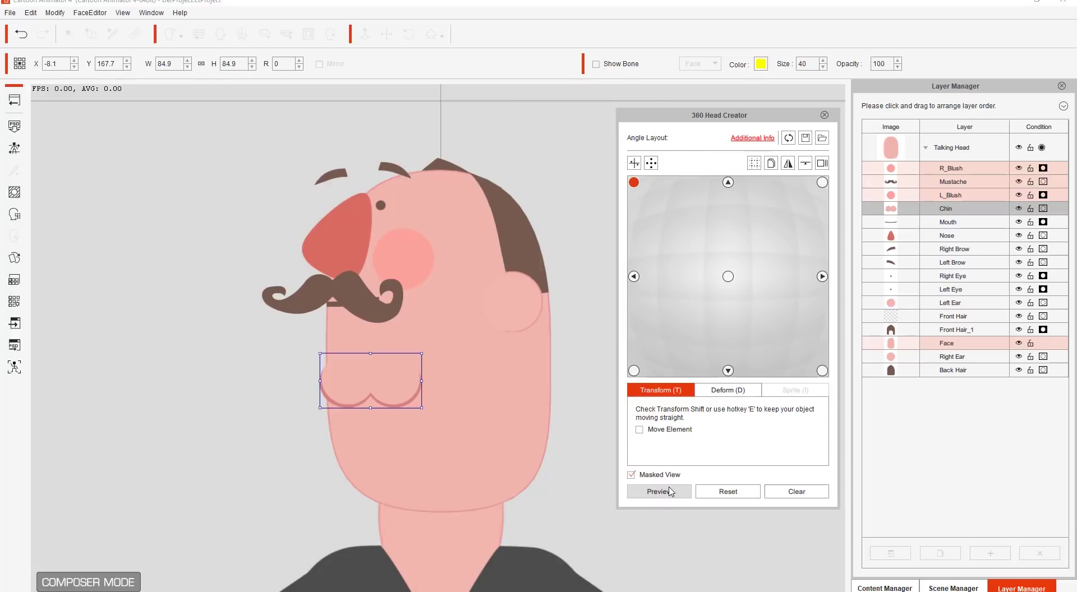
Mirror the top-left and bottom-left angles to the right with Sprite excluded, then preview the head
click(789, 164)
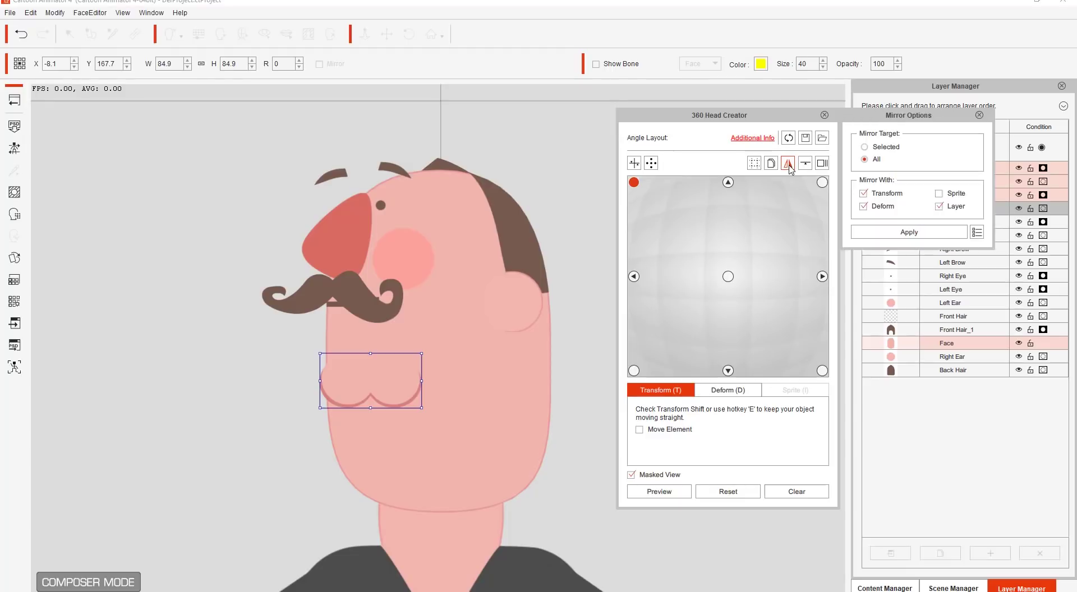
click(947, 192)
click(920, 234)
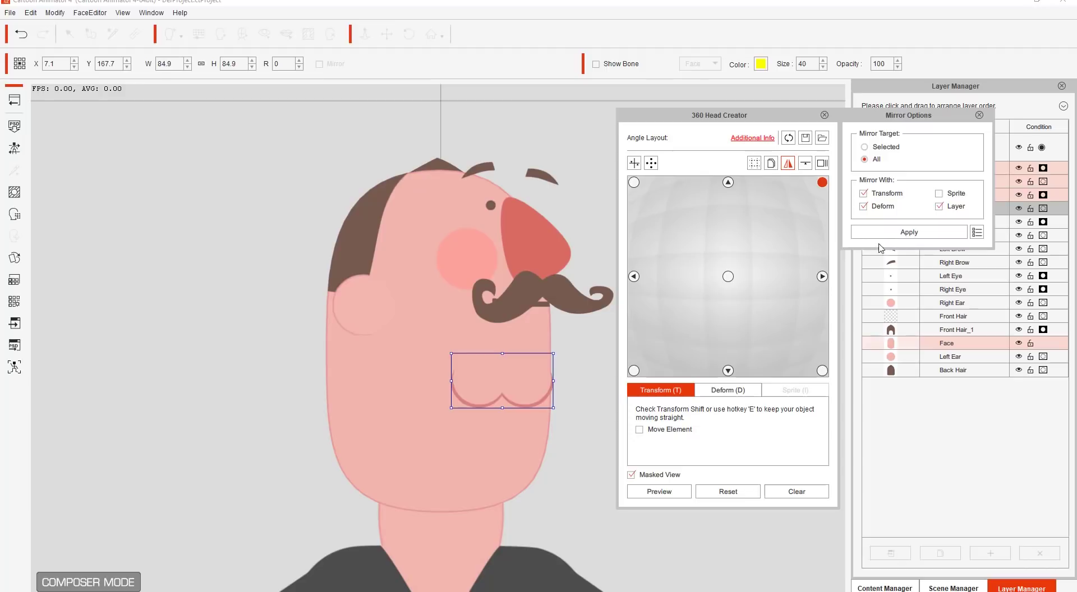
click(633, 370)
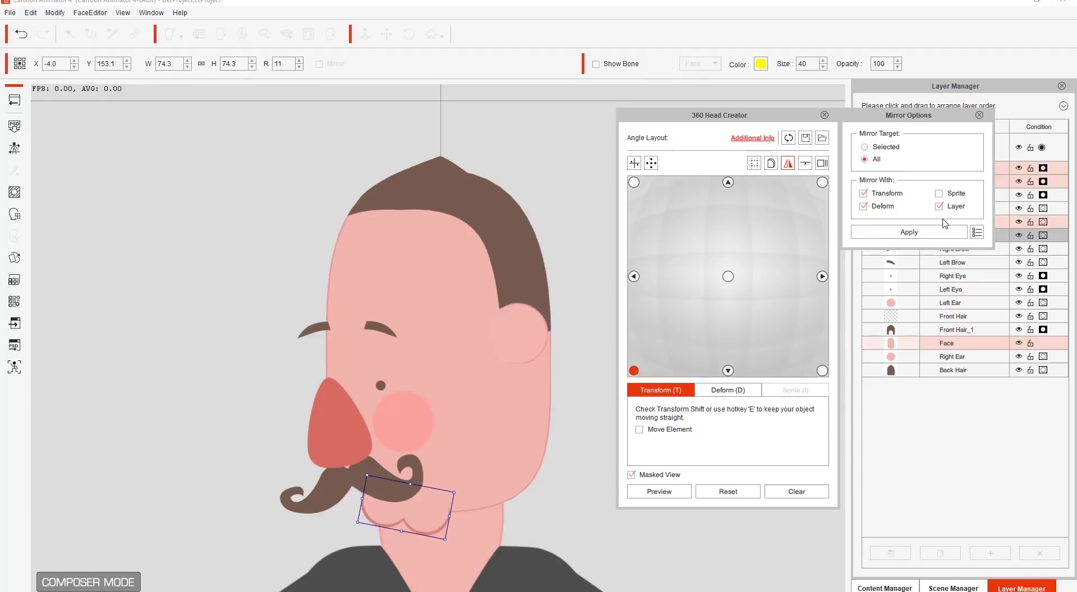
click(926, 232)
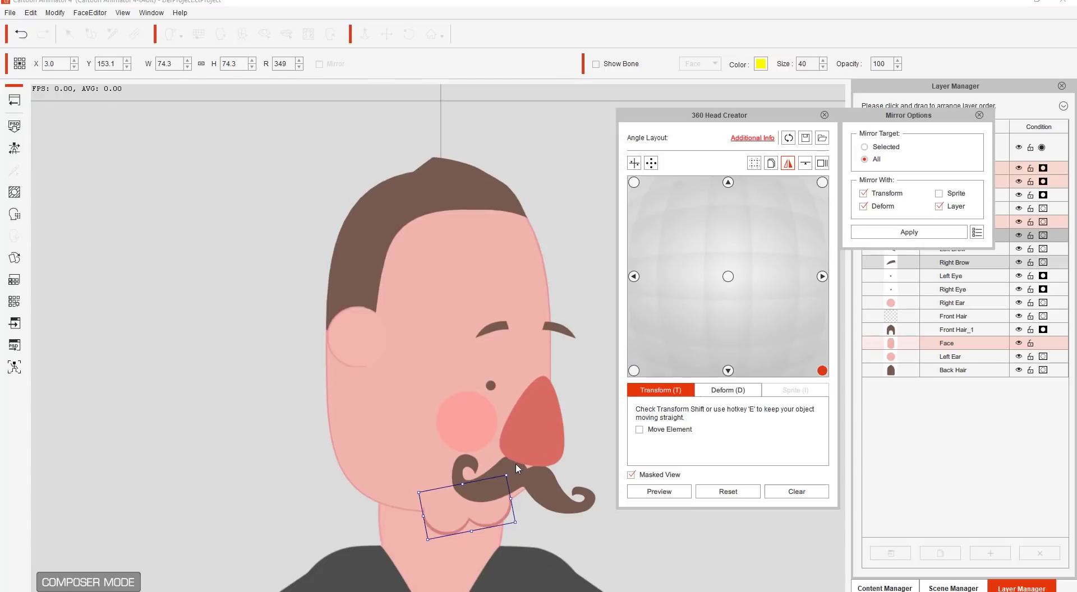
click(677, 492)
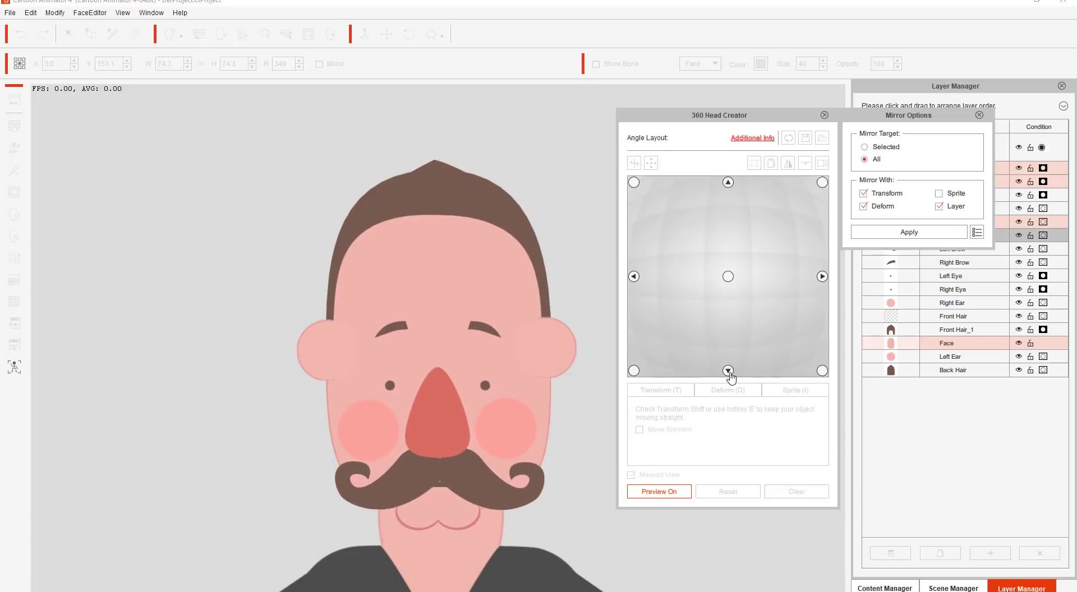
End the preview, close the 360 Head Creator and leave Composer mode for the stage
click(763, 260)
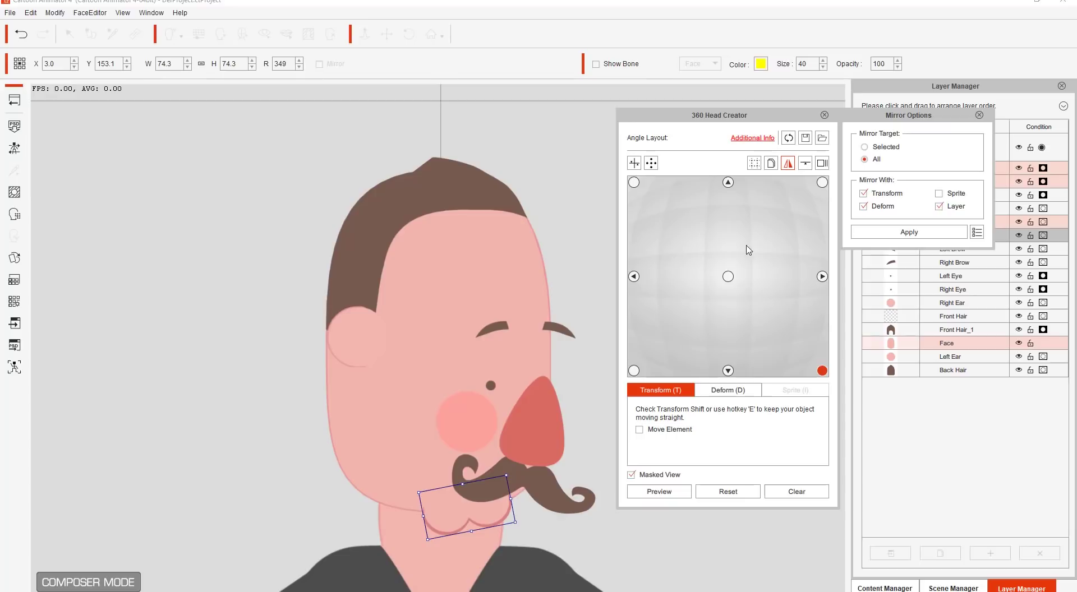
click(728, 370)
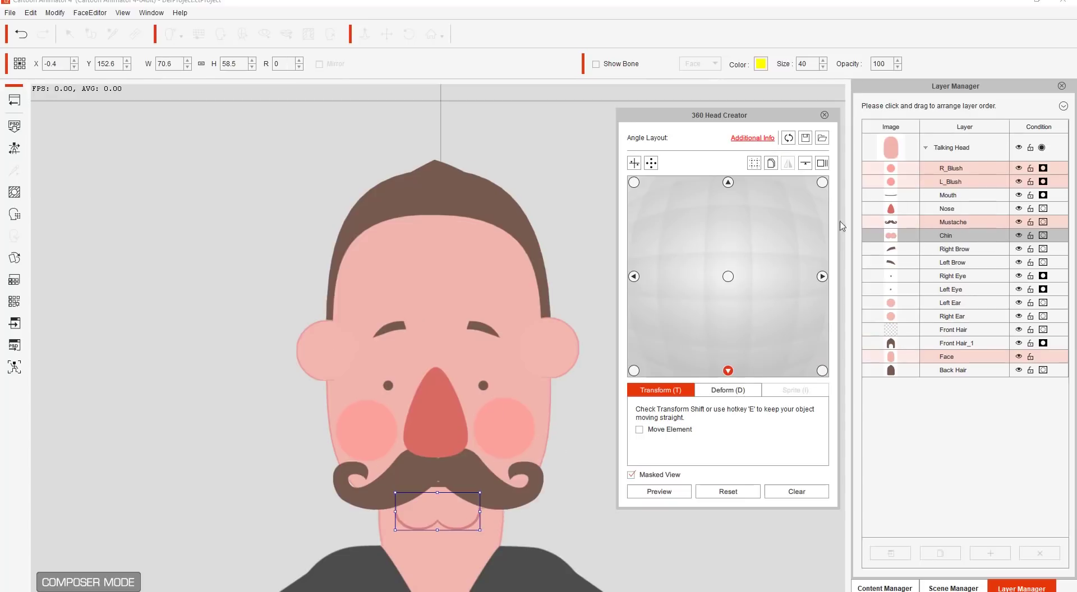
click(824, 115)
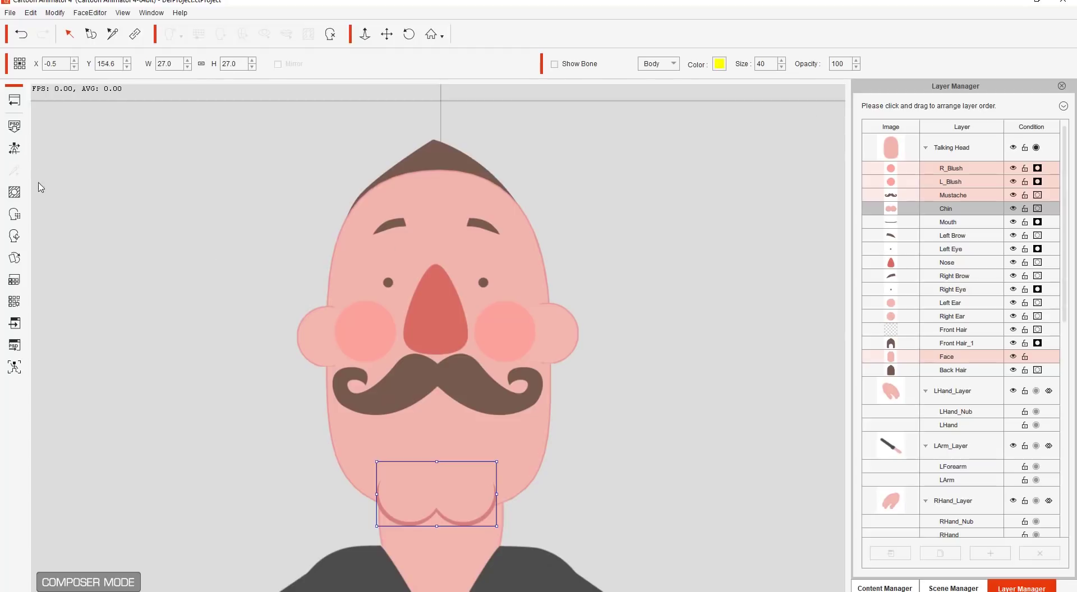
click(14, 101)
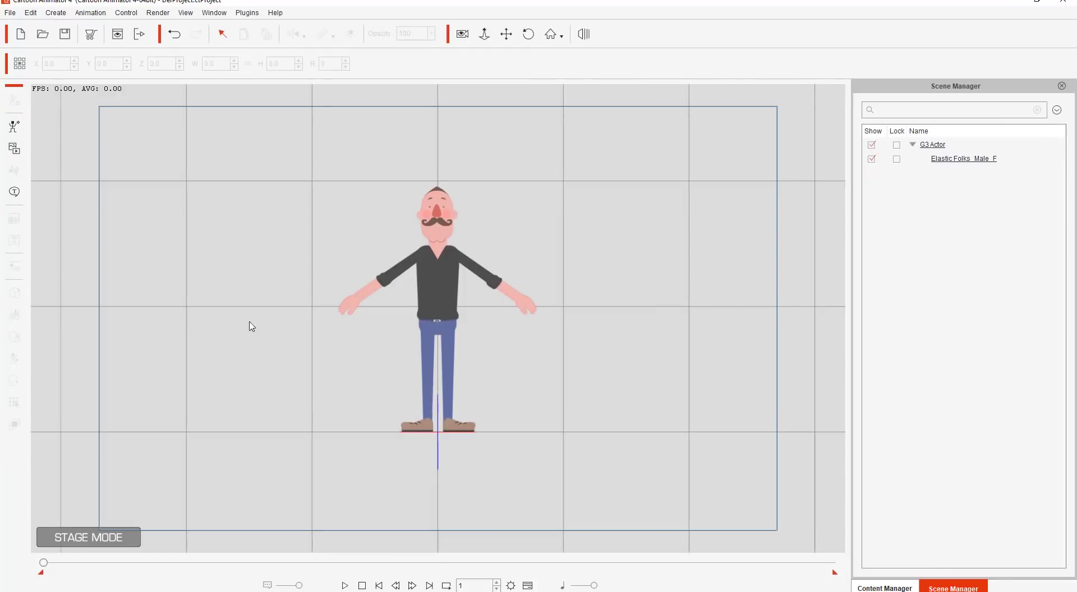
Select the character, zoom in on it, and show the Content Manager
click(456, 272)
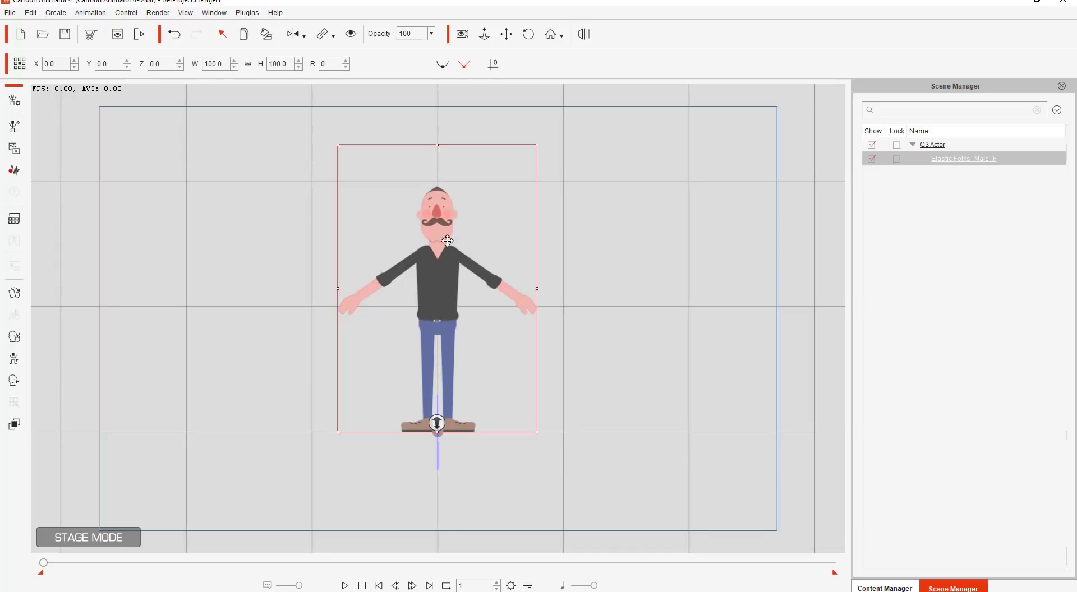
scroll(449, 241, up, 3)
scroll(473, 319, up, 5)
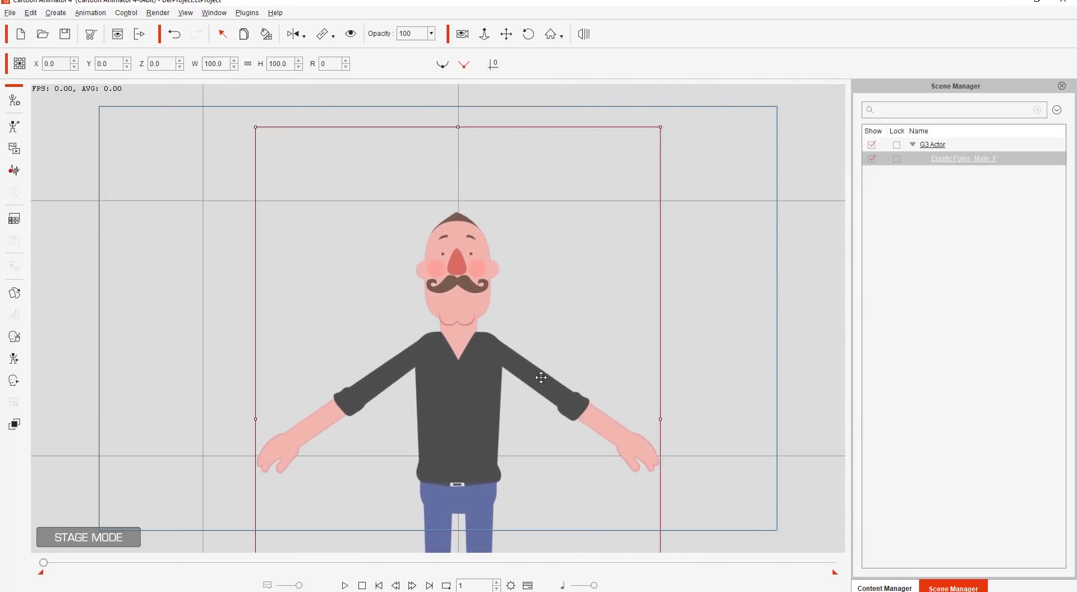
scroll(561, 359, up, 3)
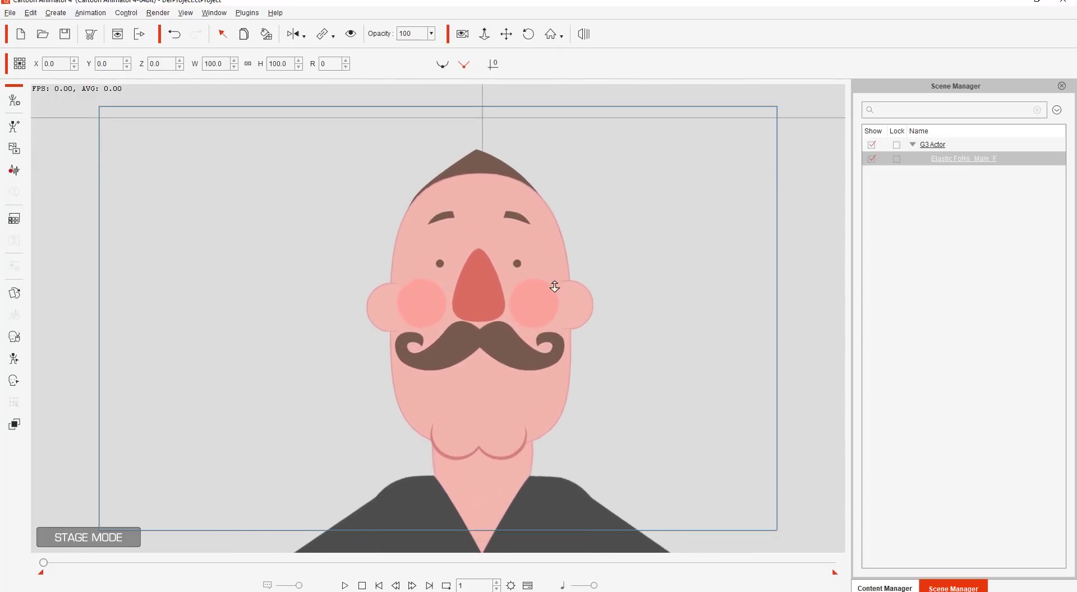
click(885, 588)
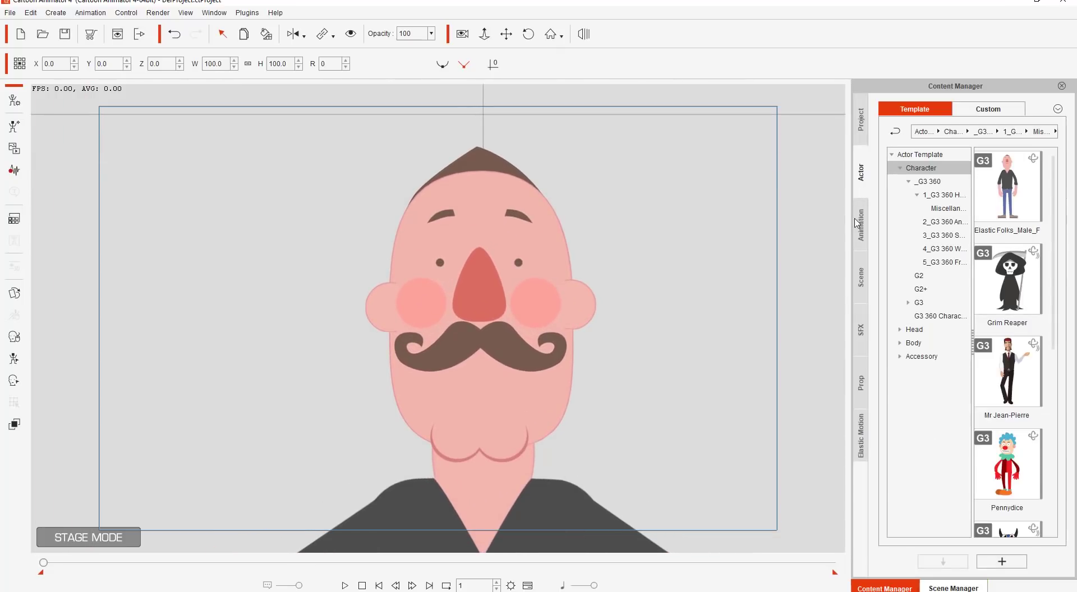
Apply the Roger_F_Positive clip from Animation > Perform > _G3 360 to the character
click(861, 226)
click(900, 195)
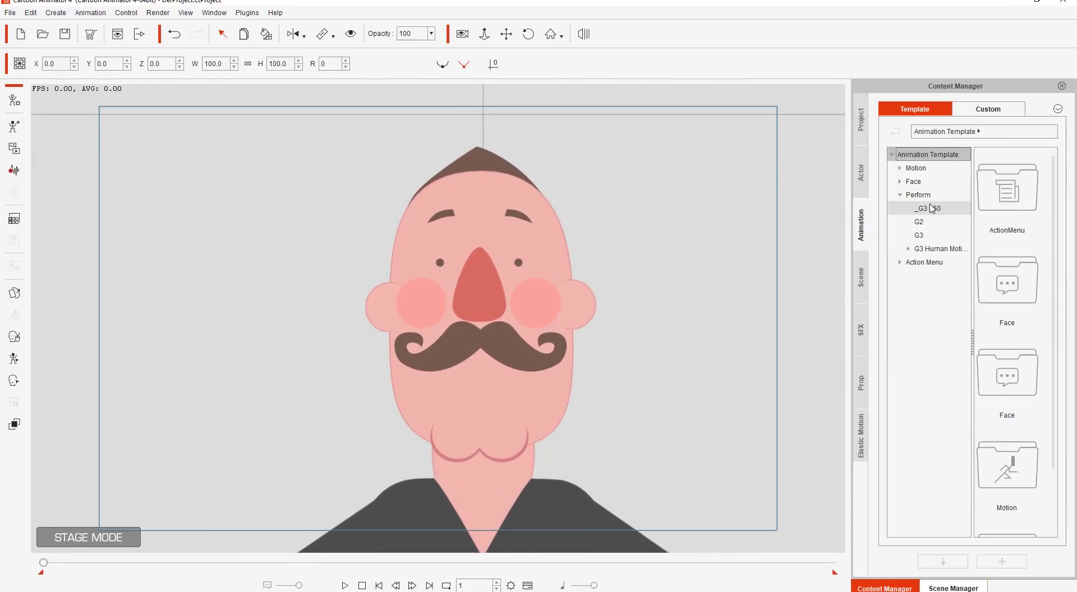
click(929, 209)
drag(1061, 214, 1071, 440)
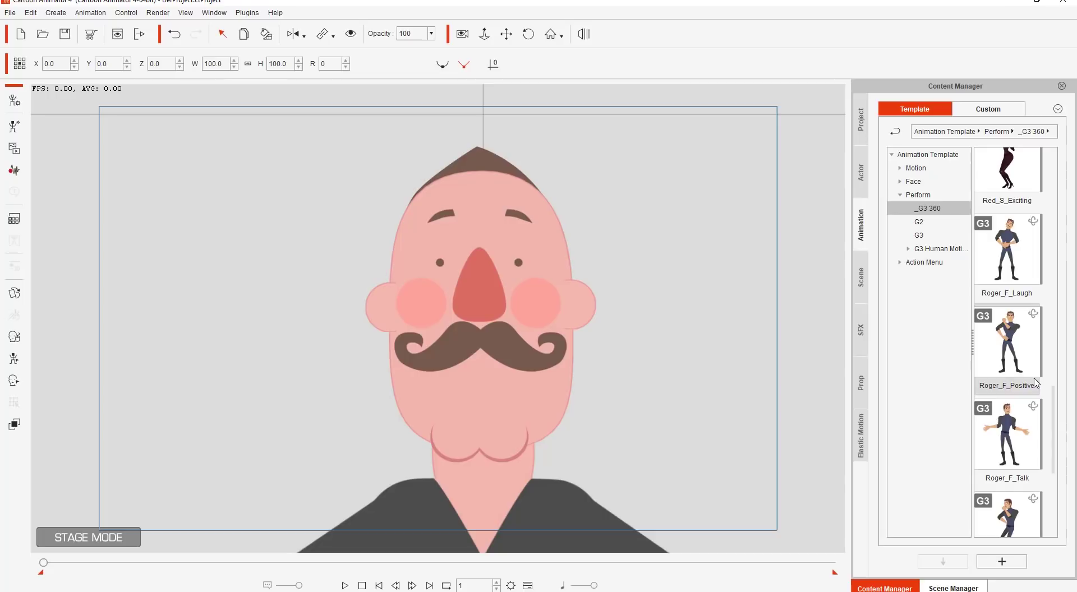
double_click(1016, 350)
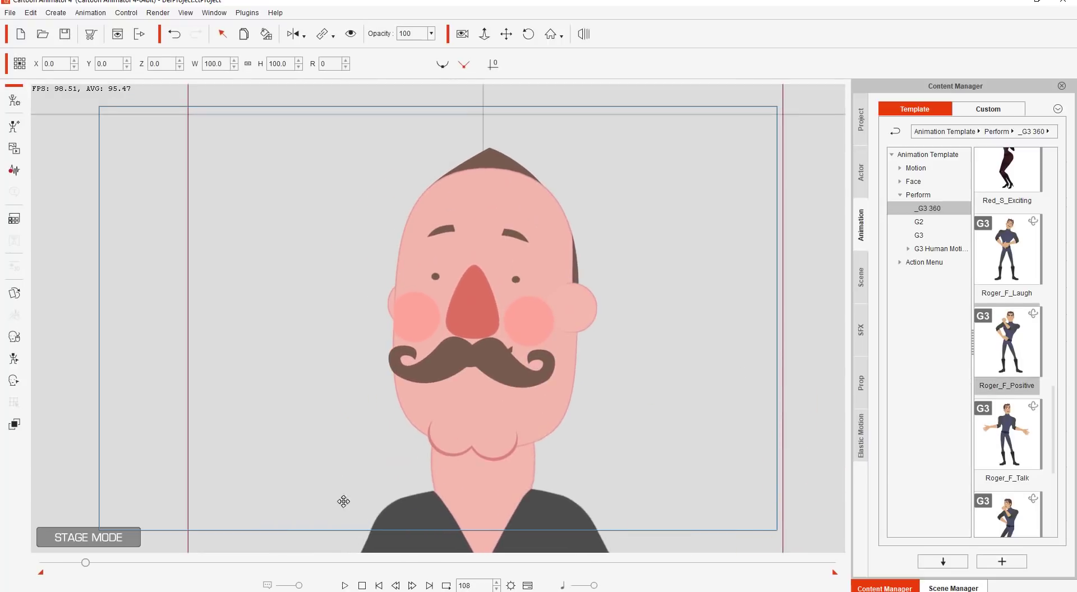
Play the applied animation back, stop it, and reframe the stage view
click(362, 585)
click(345, 586)
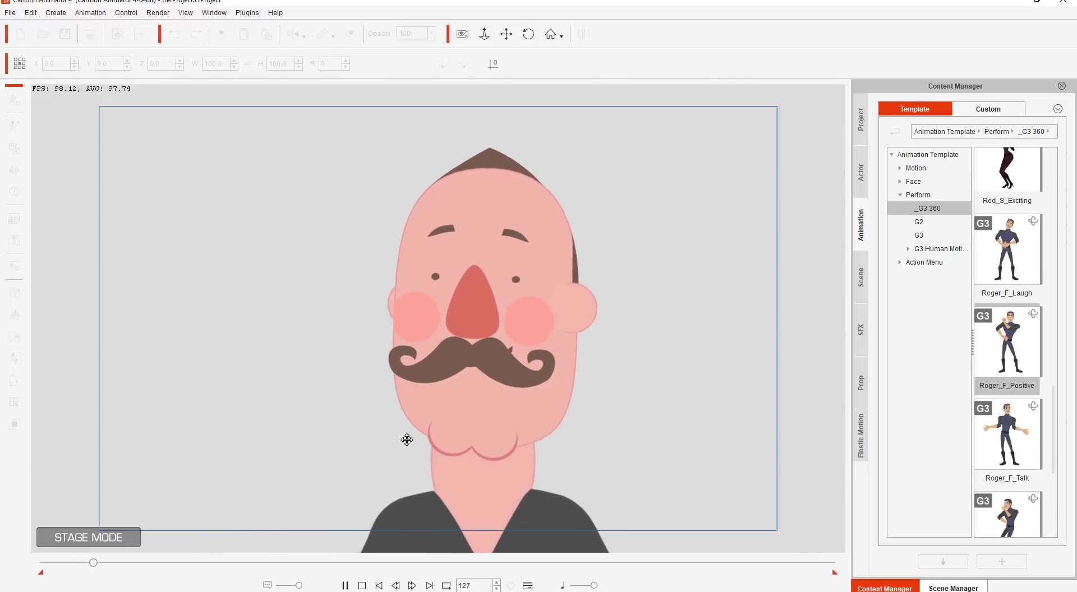
click(362, 586)
drag(492, 473, 505, 256)
scroll(512, 471, down, 5)
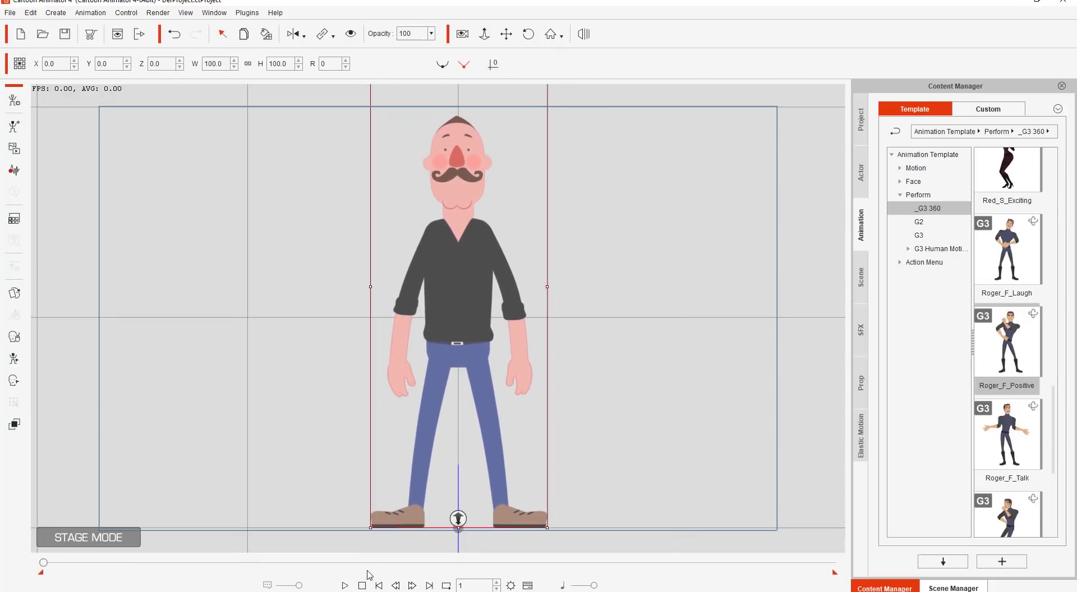
click(345, 586)
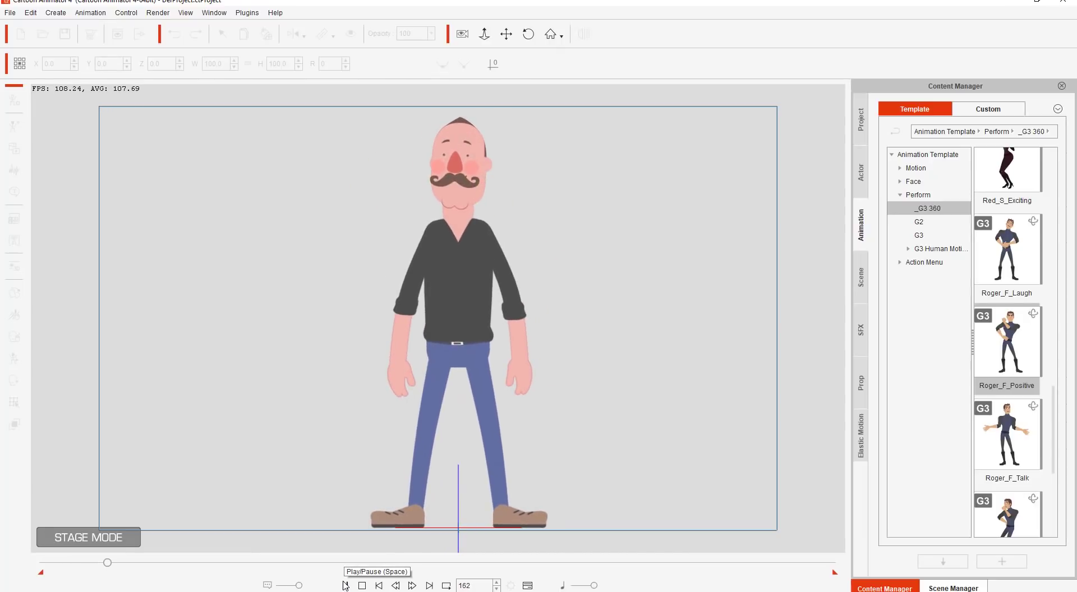
click(345, 586)
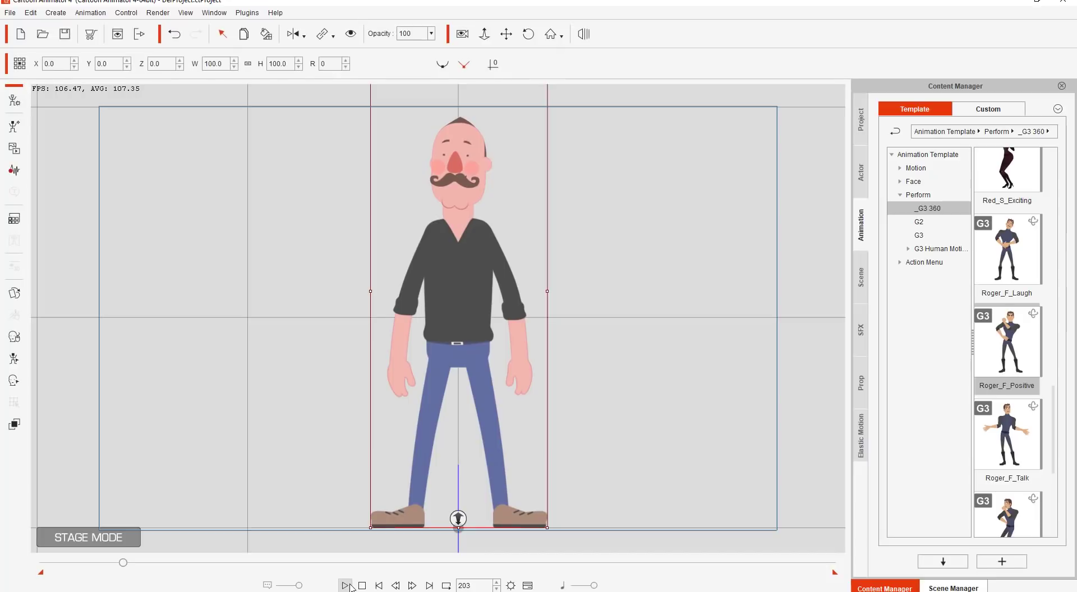